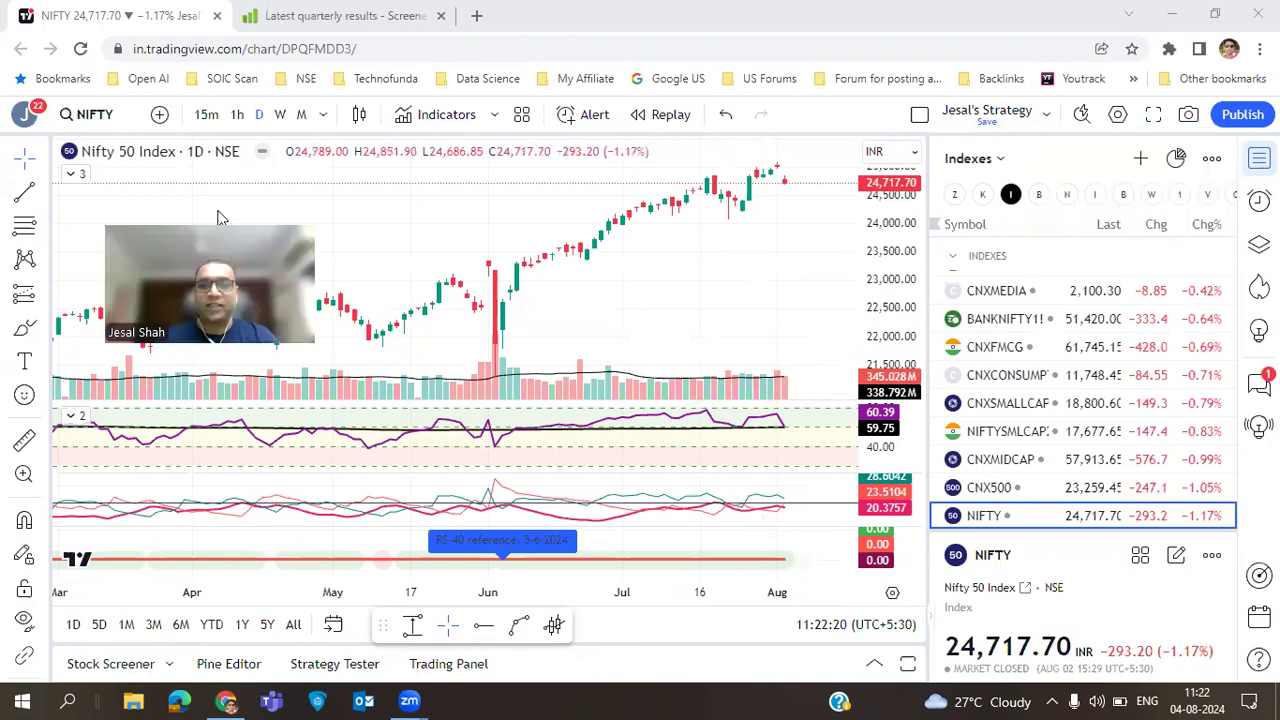
- Maximize the Nifty 50 price pane, and open the CNXPHARMA/NIFTY ratio chart from the Indexes watchlist to examine its trend
double_click(518, 225)
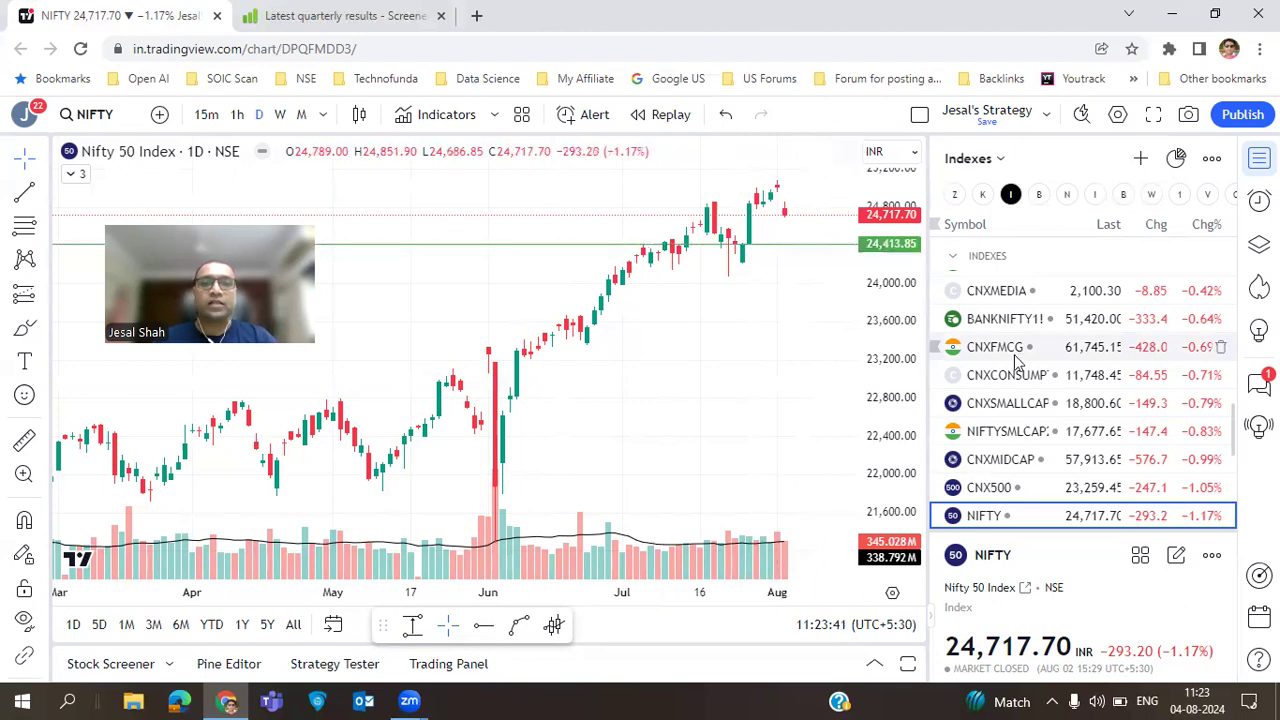
scroll(1112, 384, down, 5)
scroll(1112, 386, up, 5)
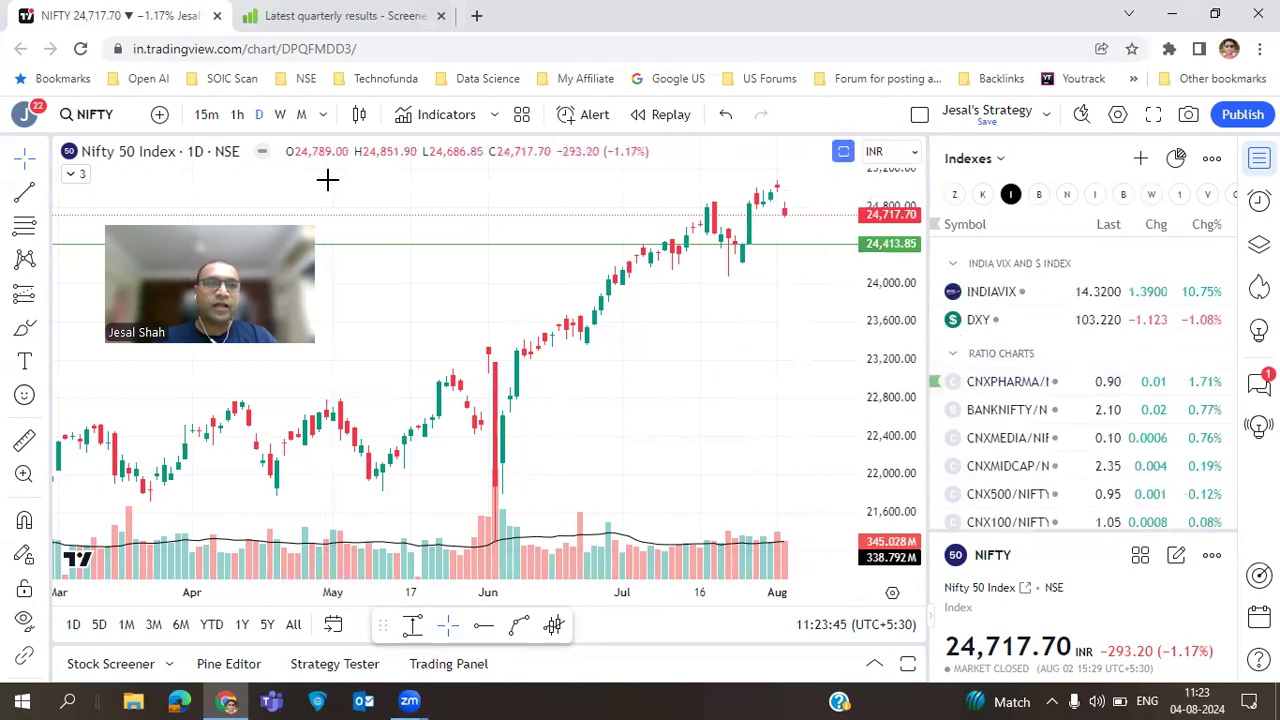
click(1050, 383)
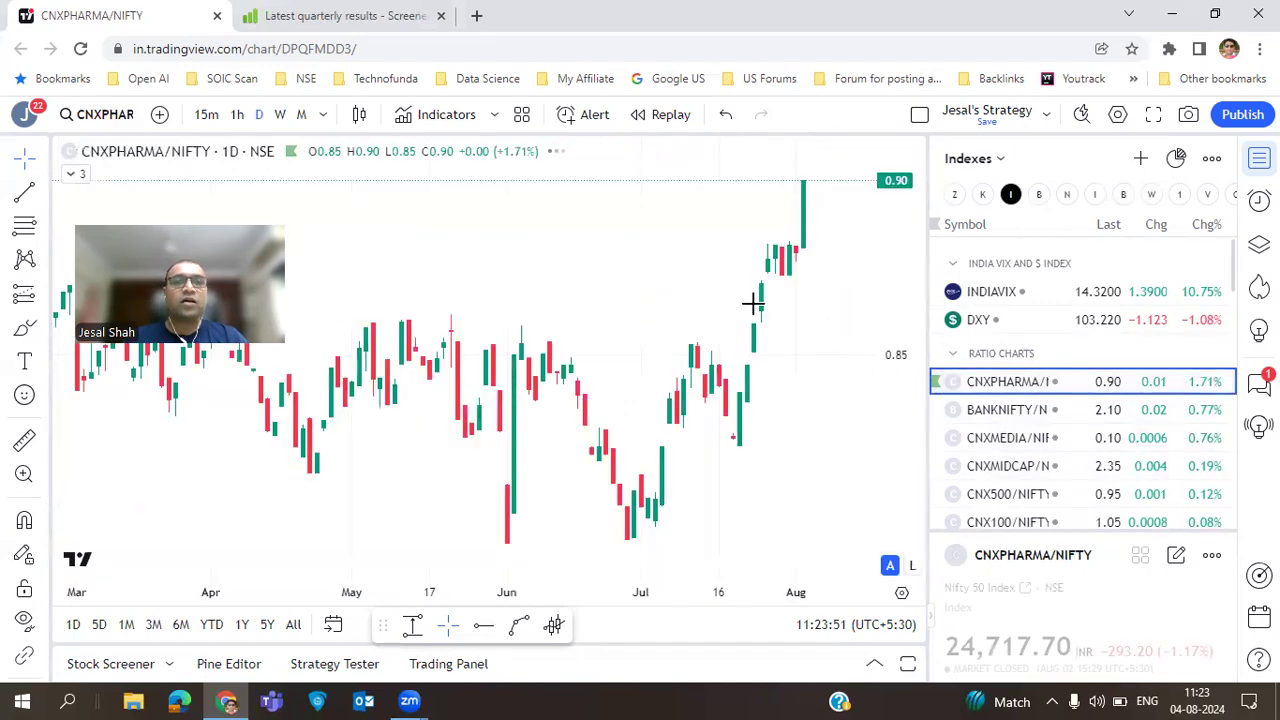
scroll(760, 308, down, 1)
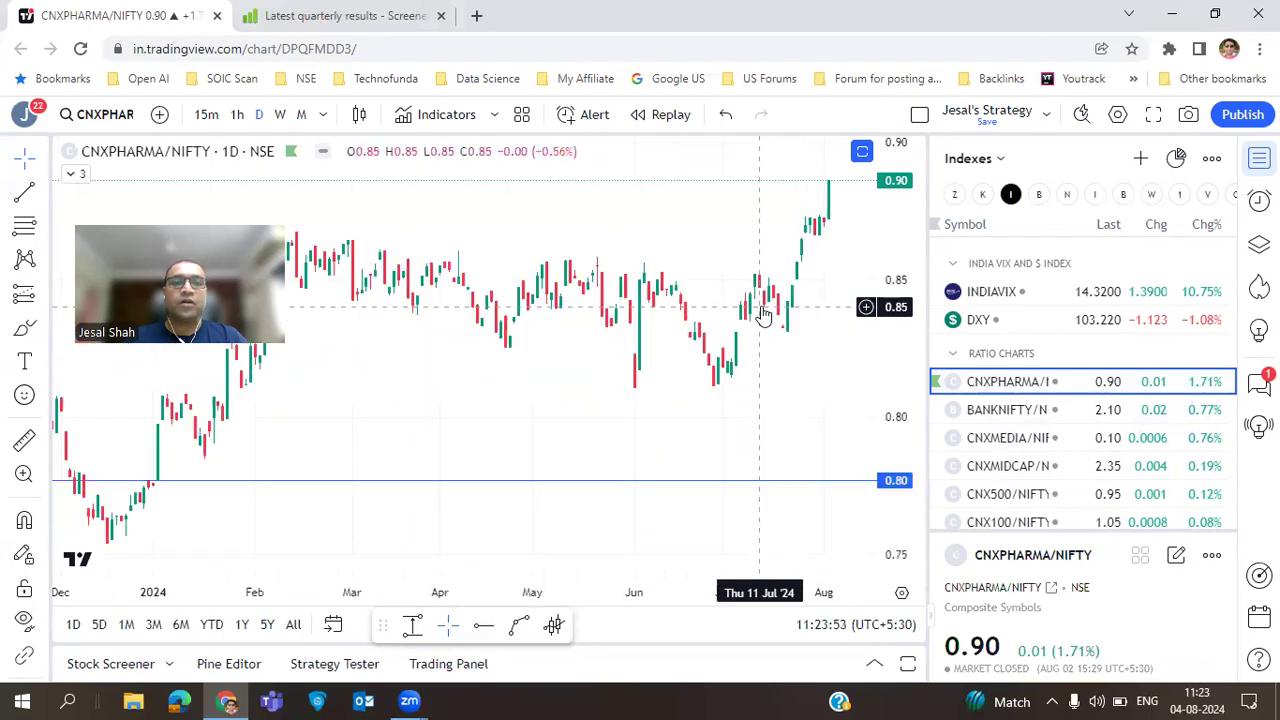
scroll(763, 315, up, 2)
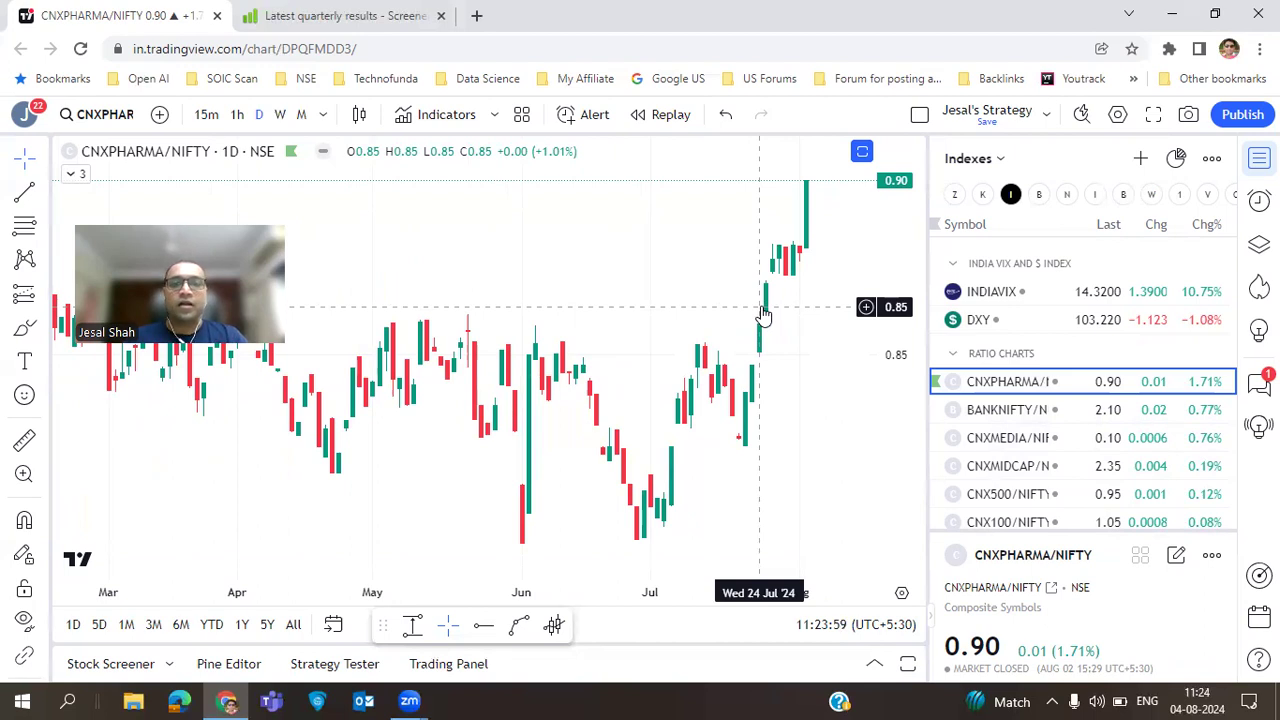
scroll(709, 303, down, 2)
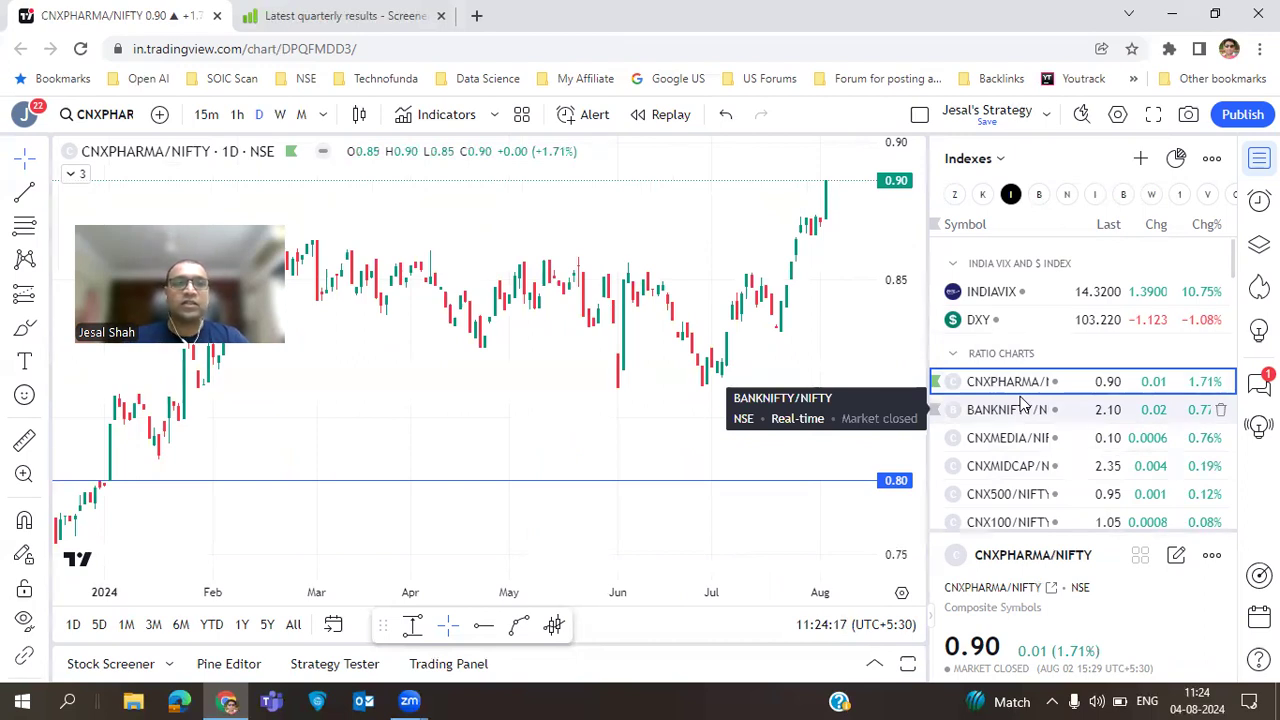
- Search stocks for DEEP and load the NSE chart of Deepak Nitrite (DEEPAKNTR)
click(97, 114)
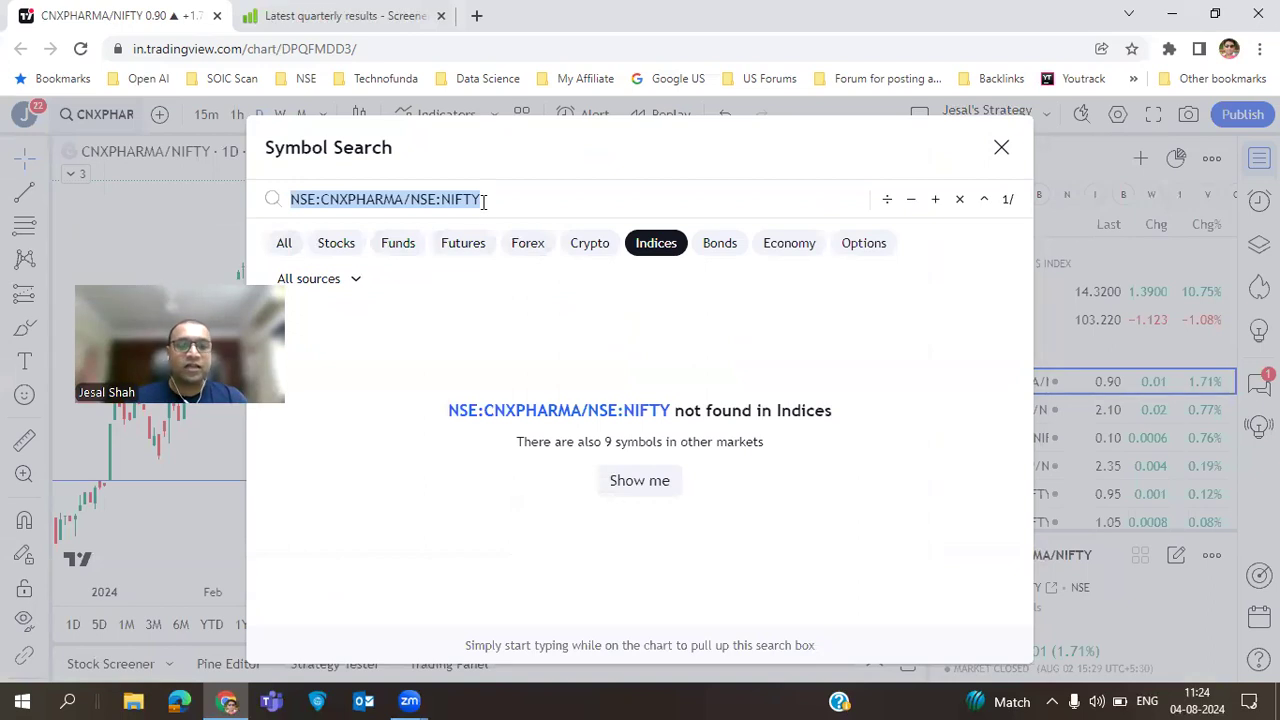
text(DEEP)
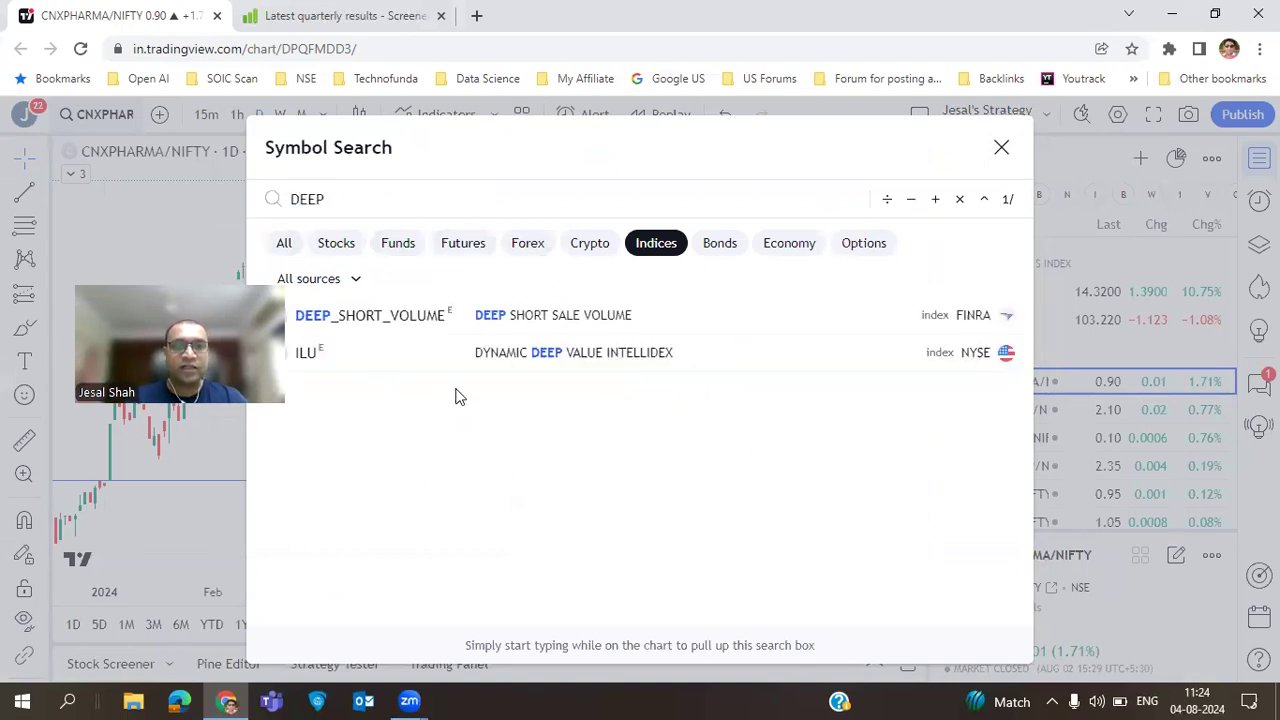
click(358, 248)
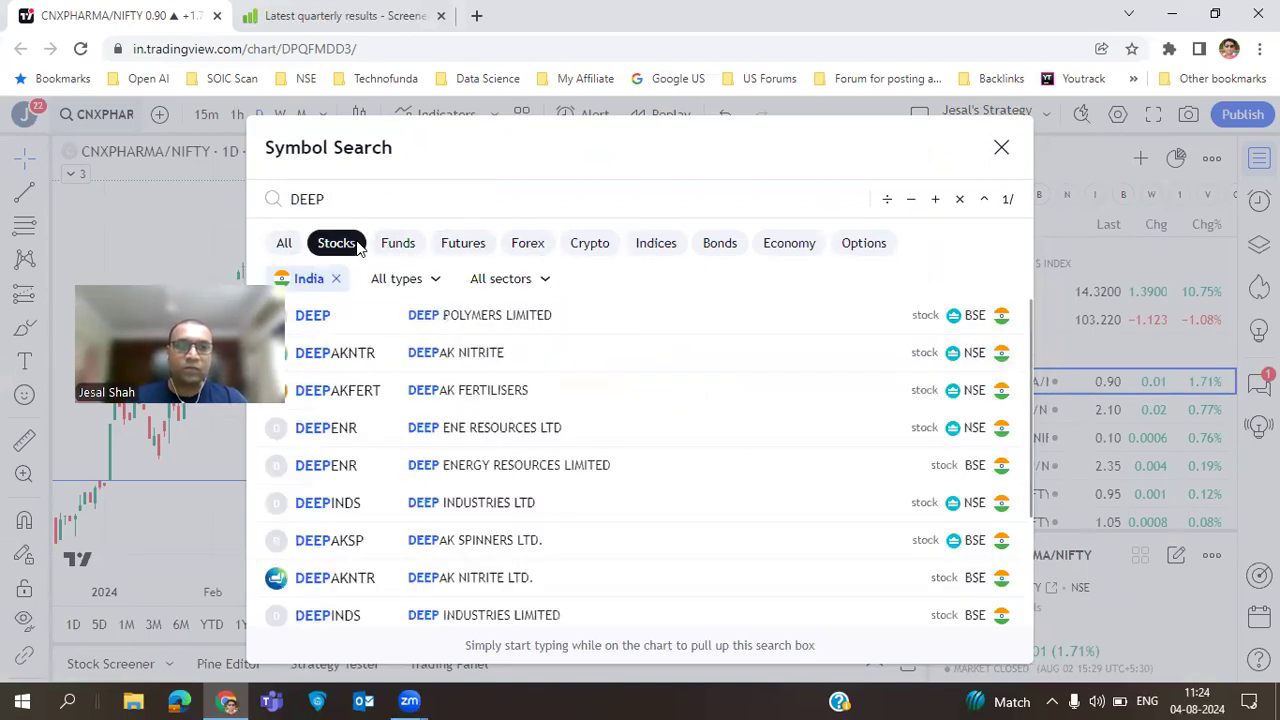
click(558, 361)
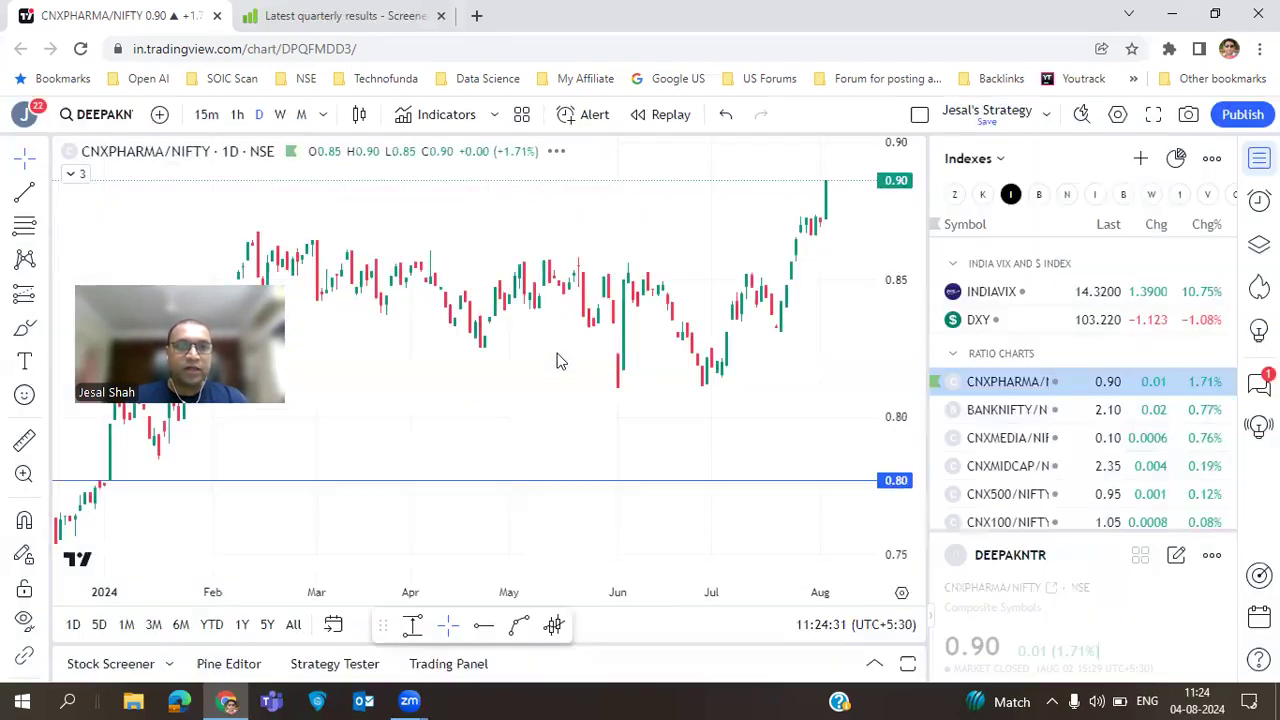
- Enter the custom index formula (NSE:DEEPAKNTR + NSE:AARTIIND + ATUL)/3 in the symbol search, and close the search without loading it
click(120, 124)
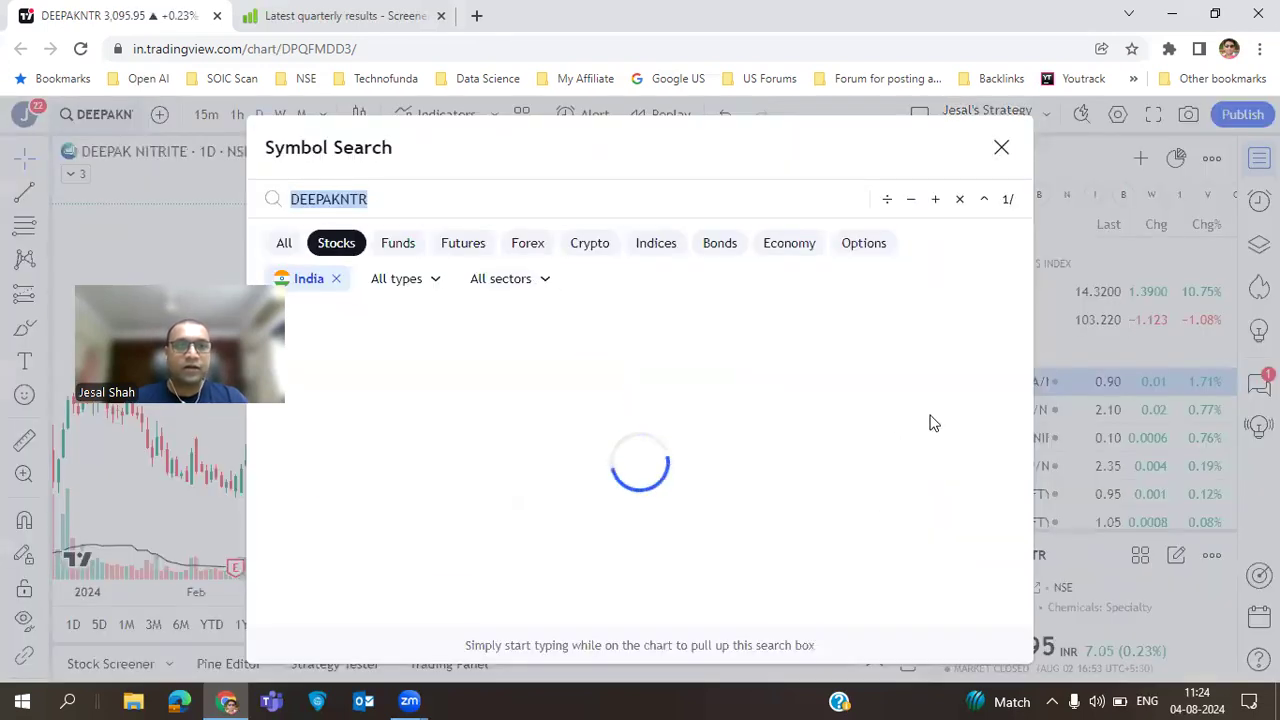
key(Down)
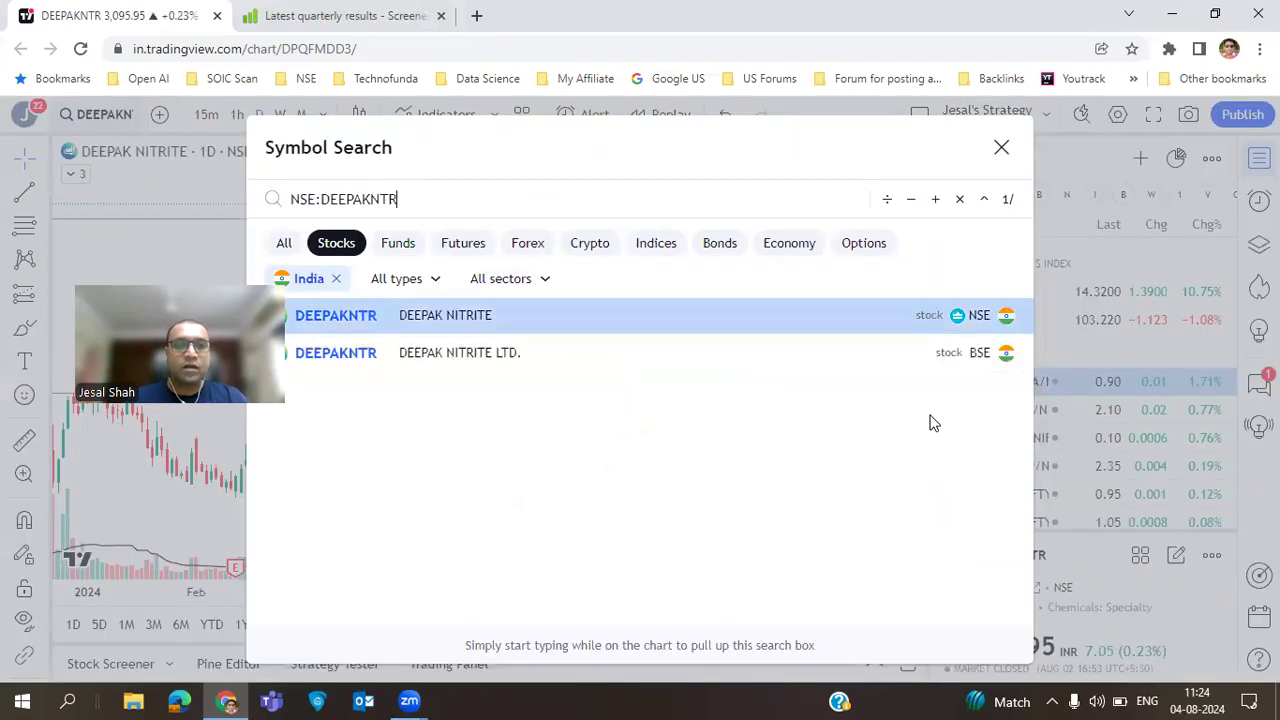
text(+ AART)
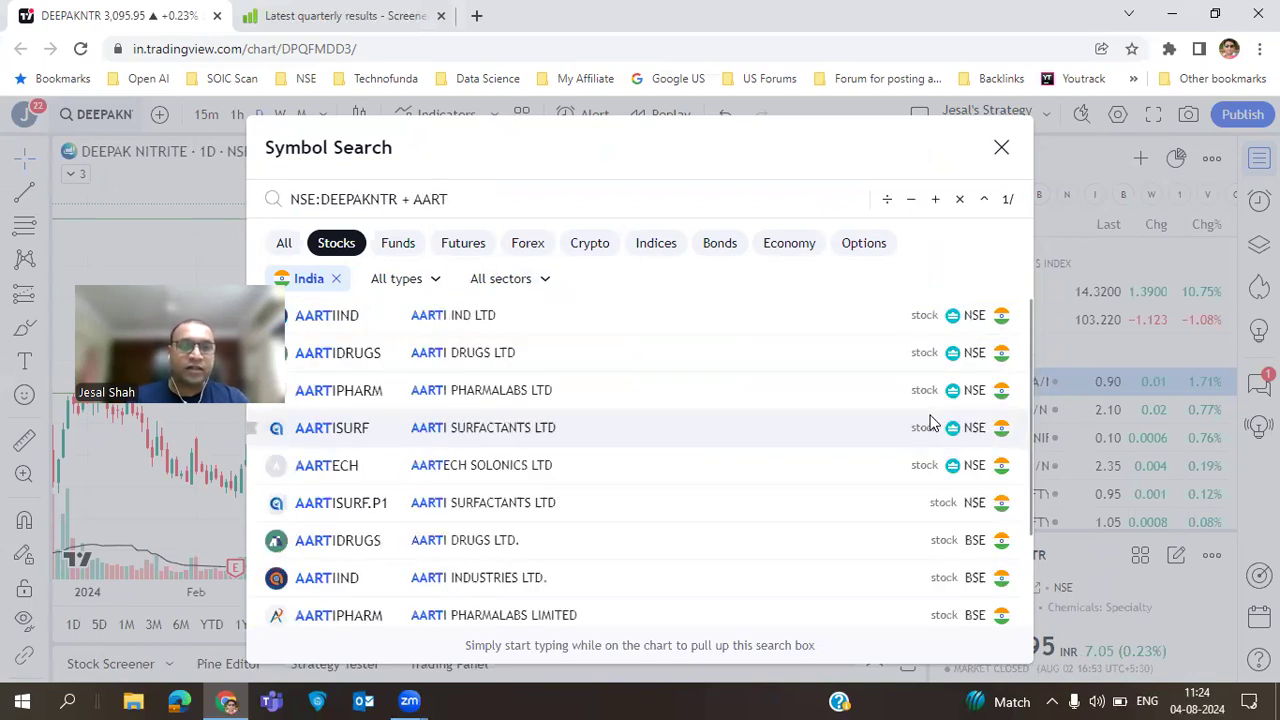
key(Down)
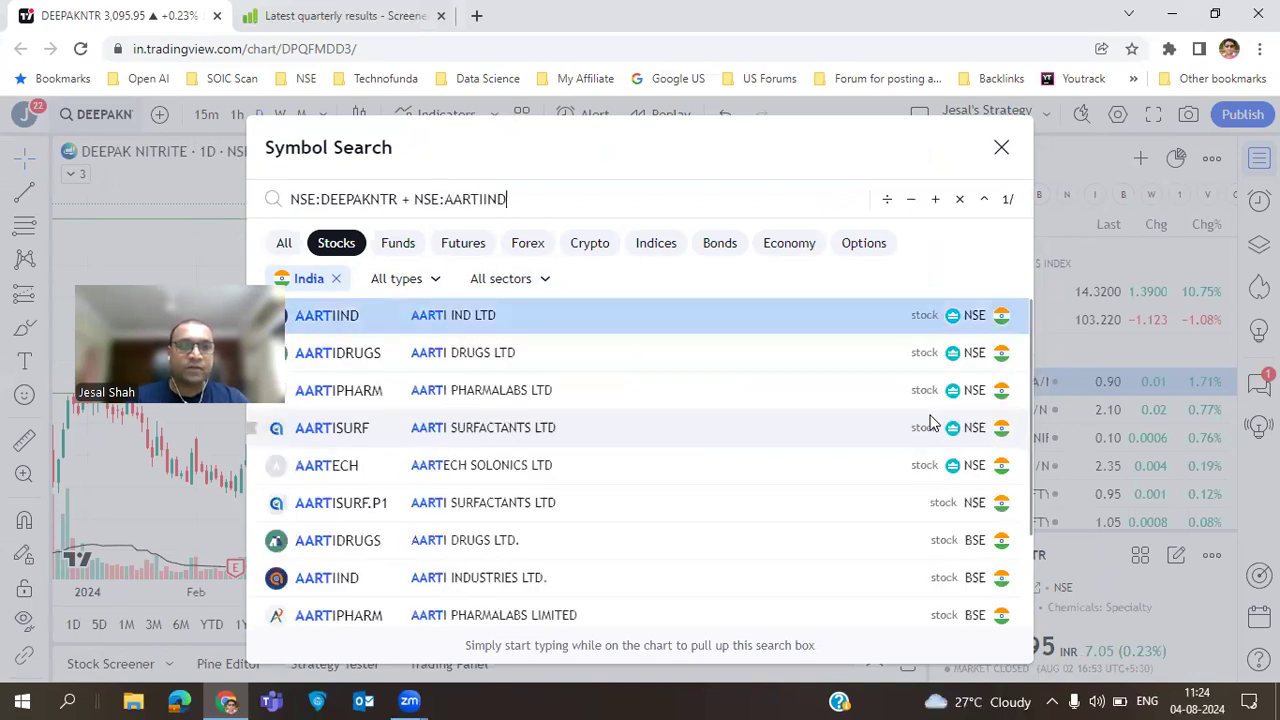
text(+)
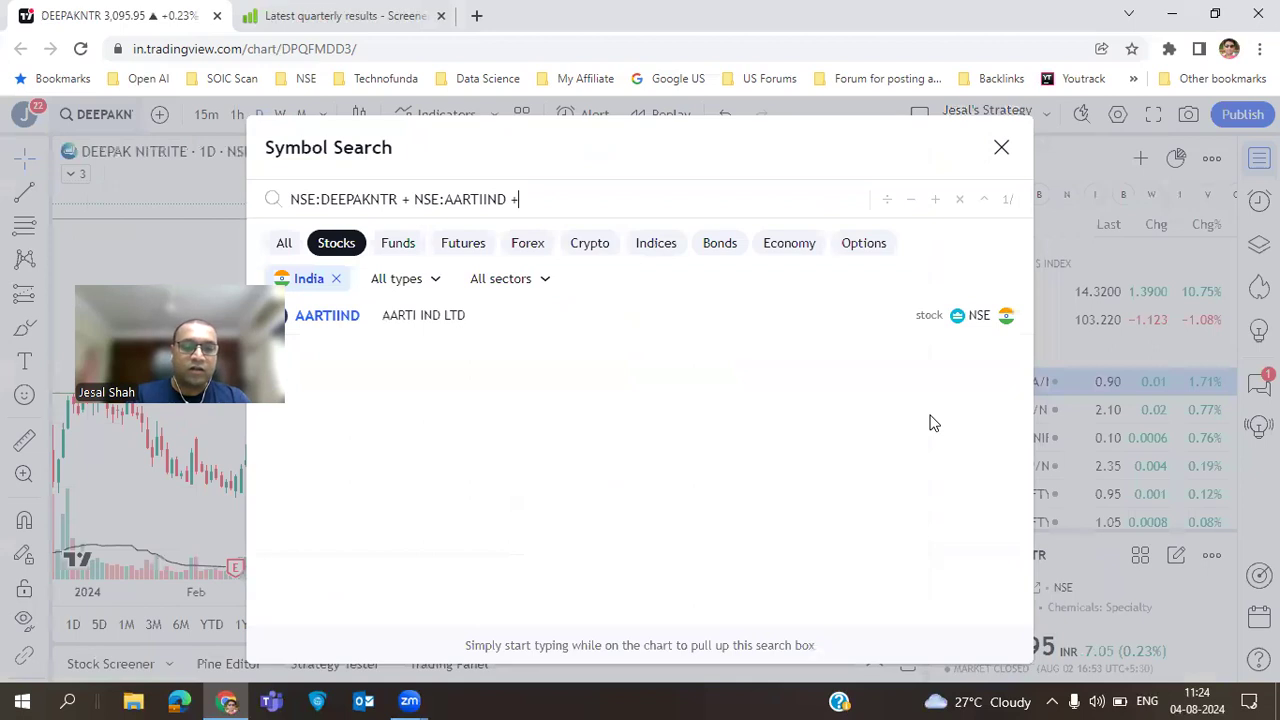
text( ATUL)
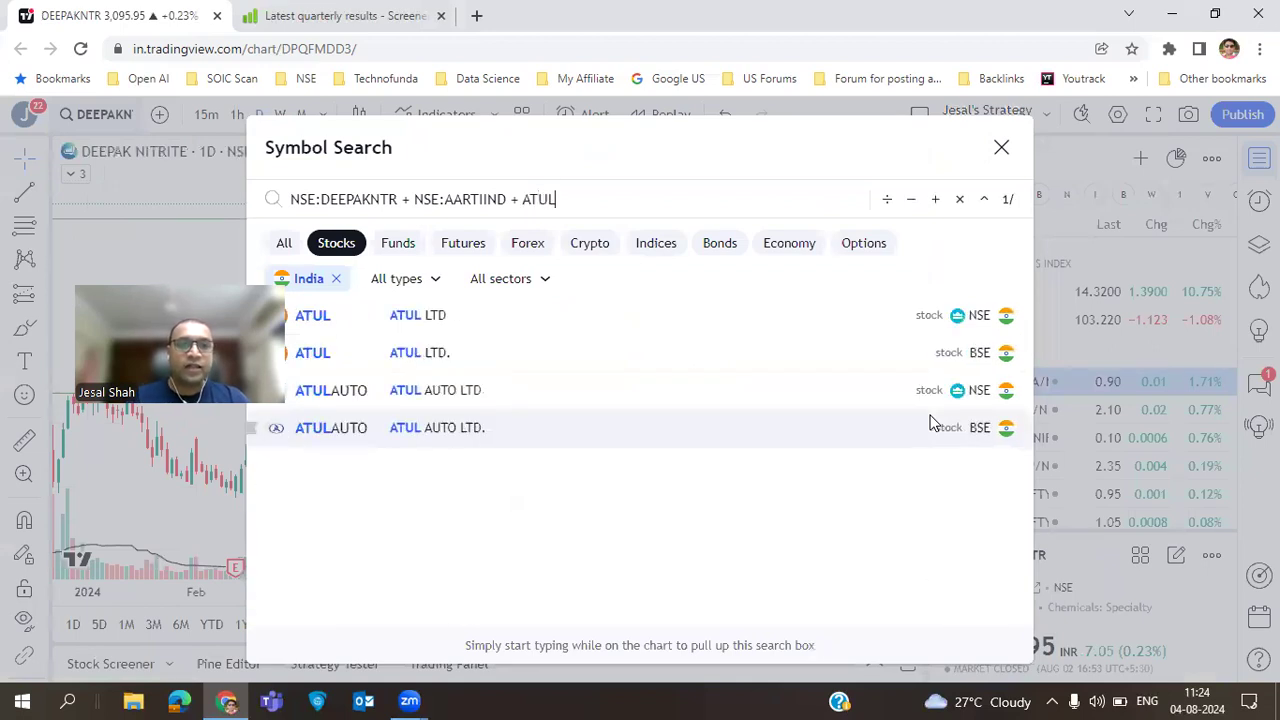
key(Home)
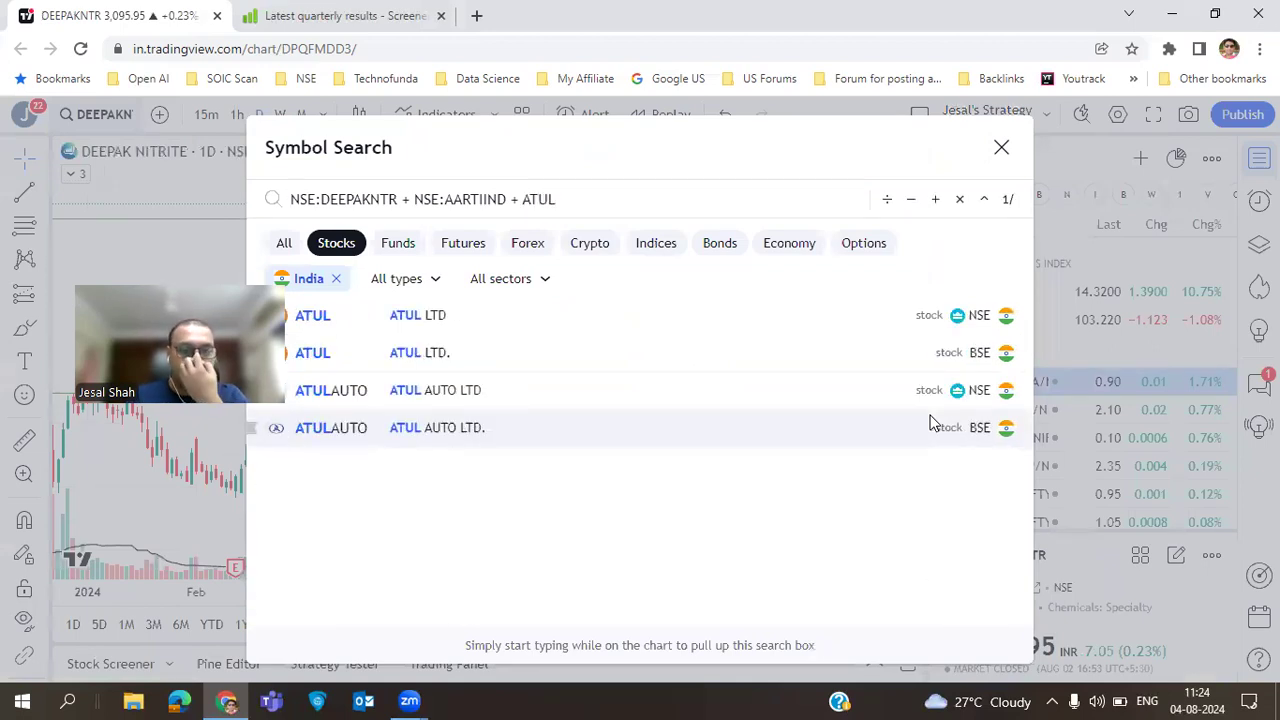
text(()
key(End)
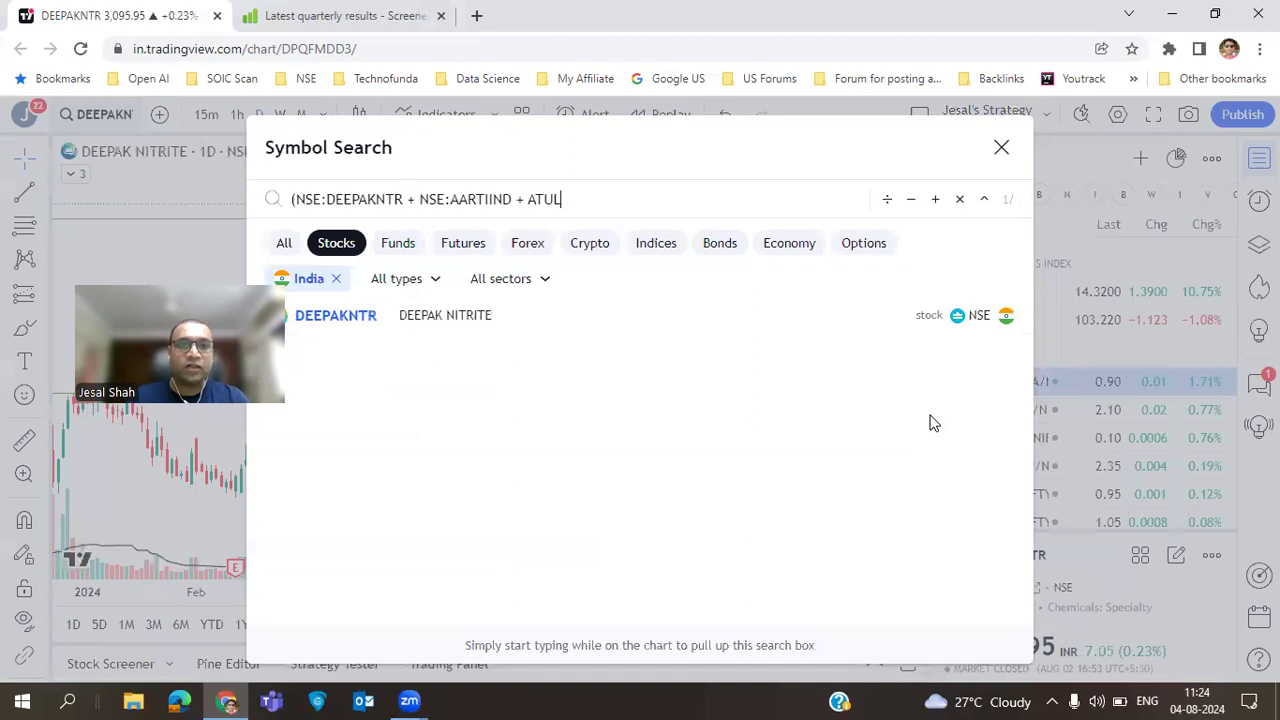
text()/3)
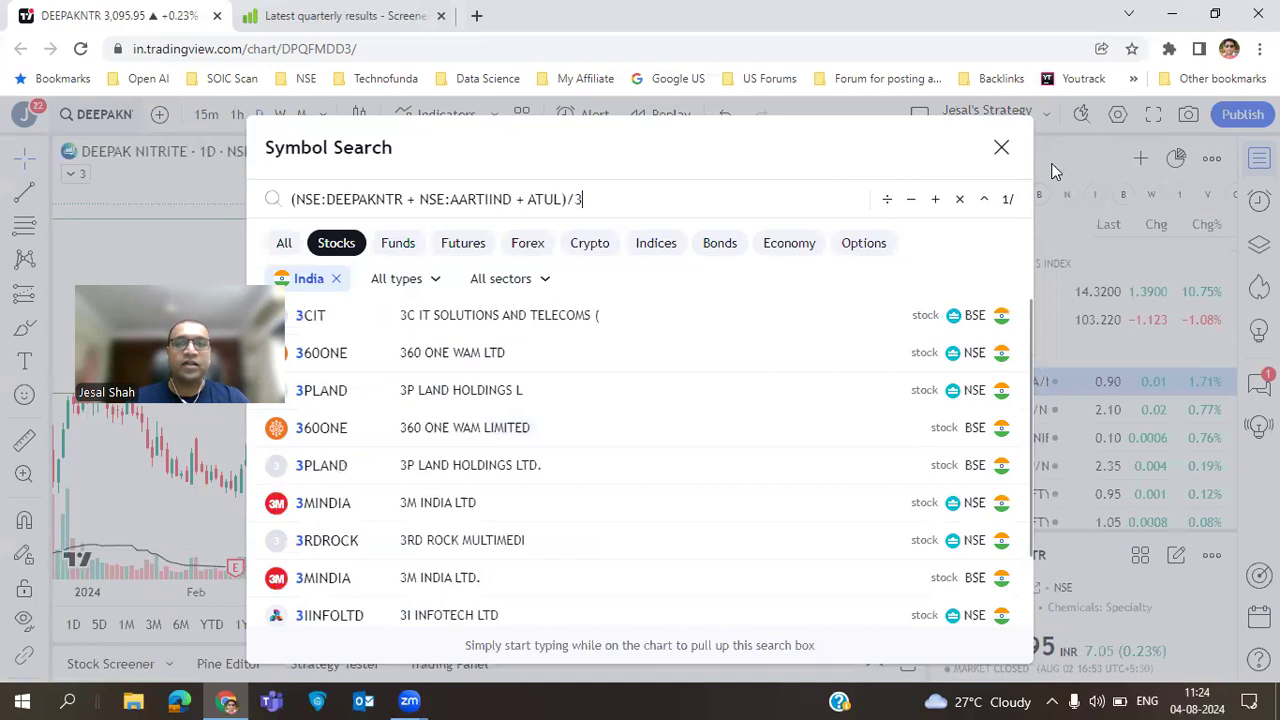
click(1001, 148)
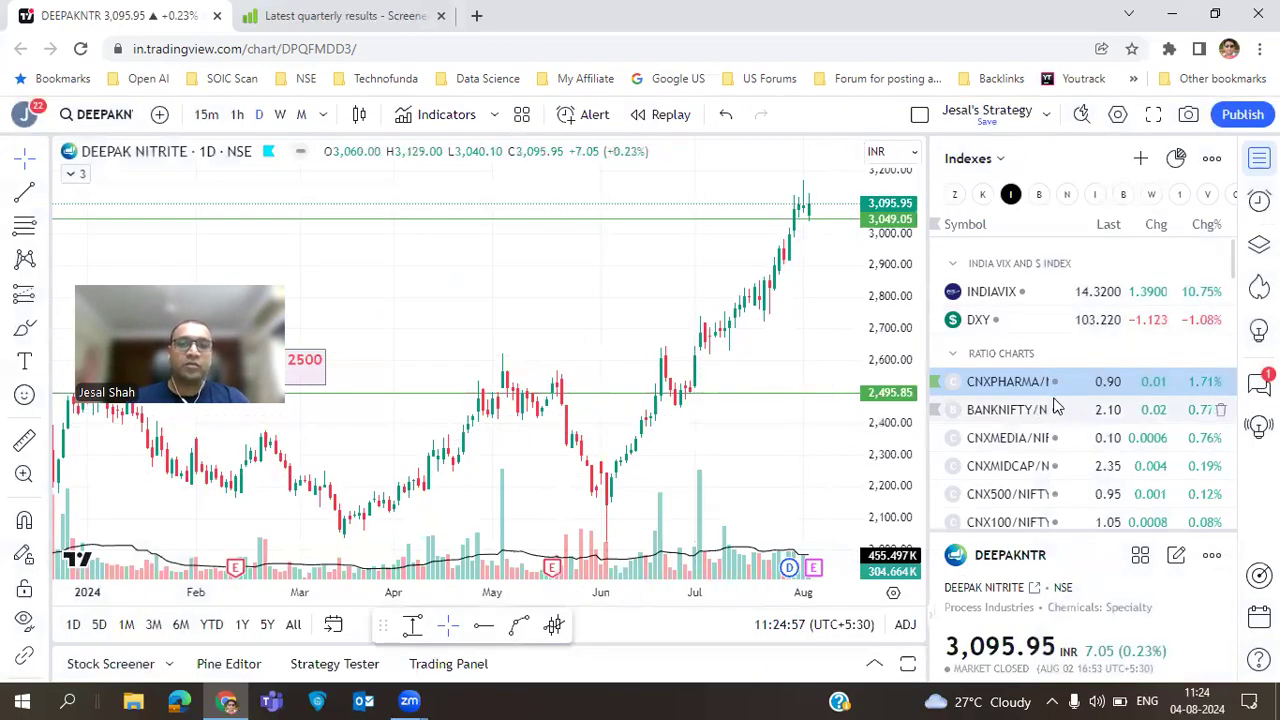
- Open the CNXENERGY/NIFTY ratio chart from the Indexes watchlist on the weekly timeframe
scroll(1050, 390, down, 6)
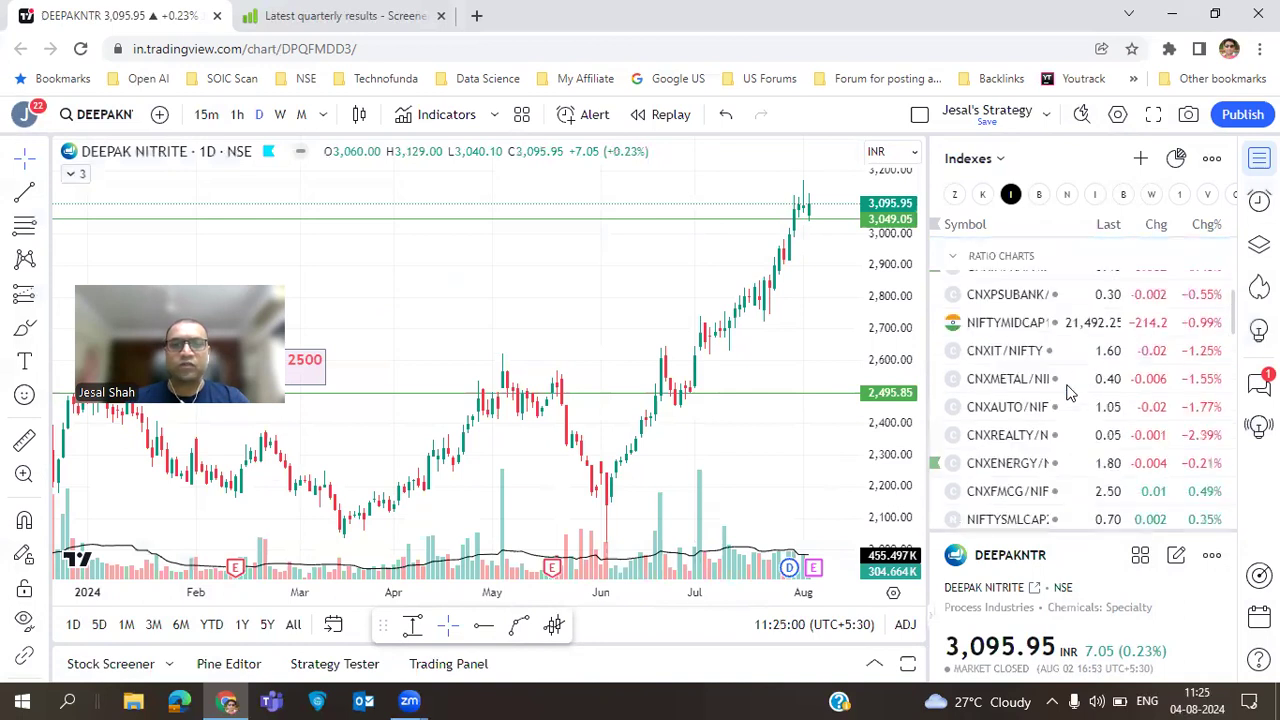
scroll(1068, 390, up, 5)
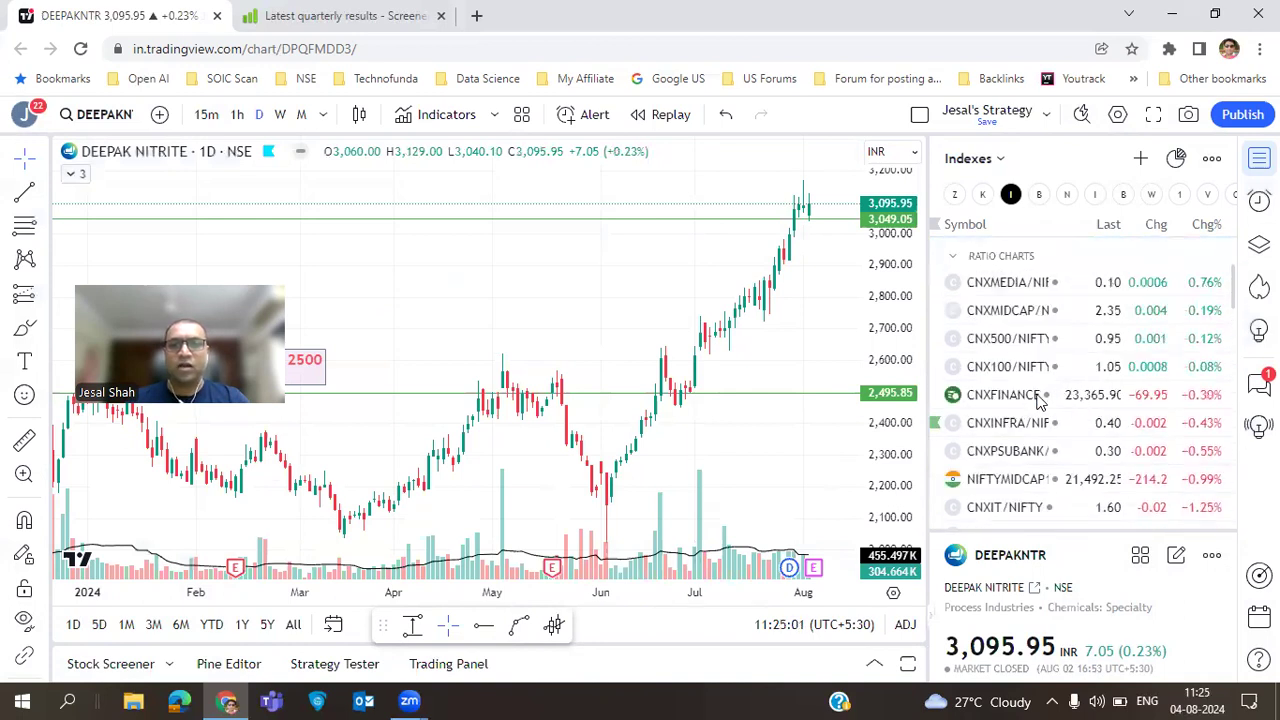
scroll(1022, 438, down, 5)
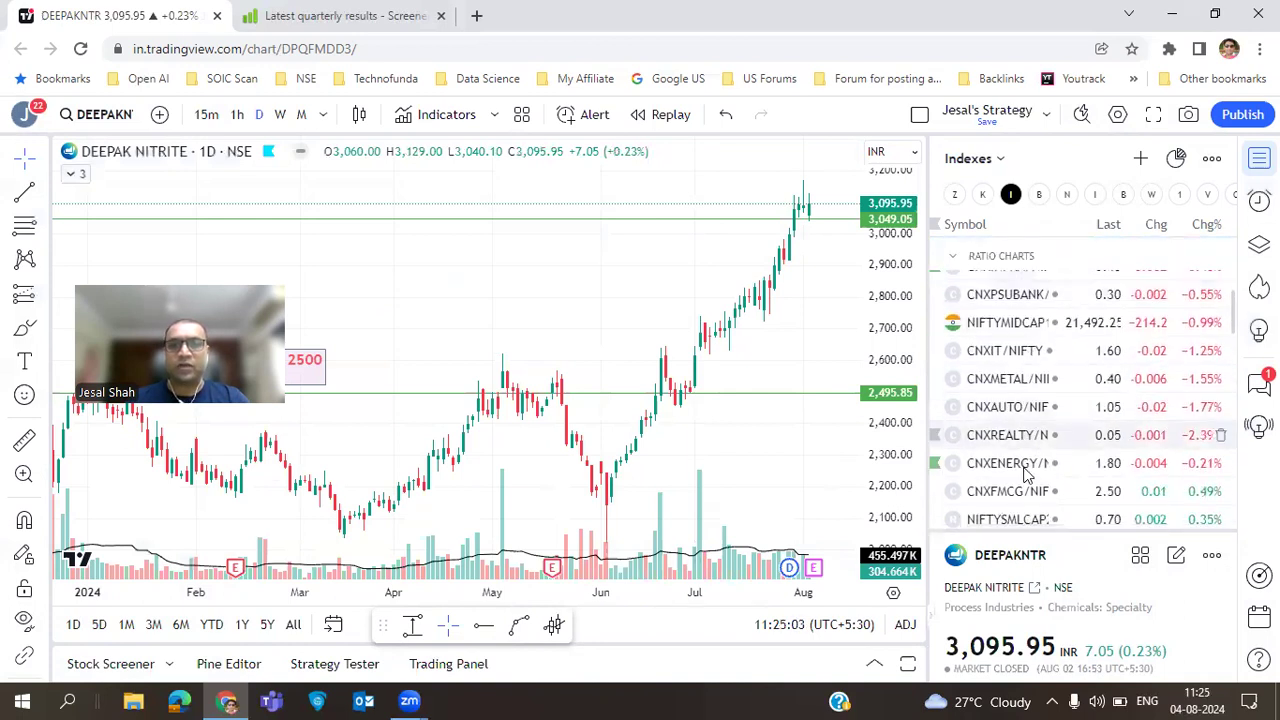
click(1030, 465)
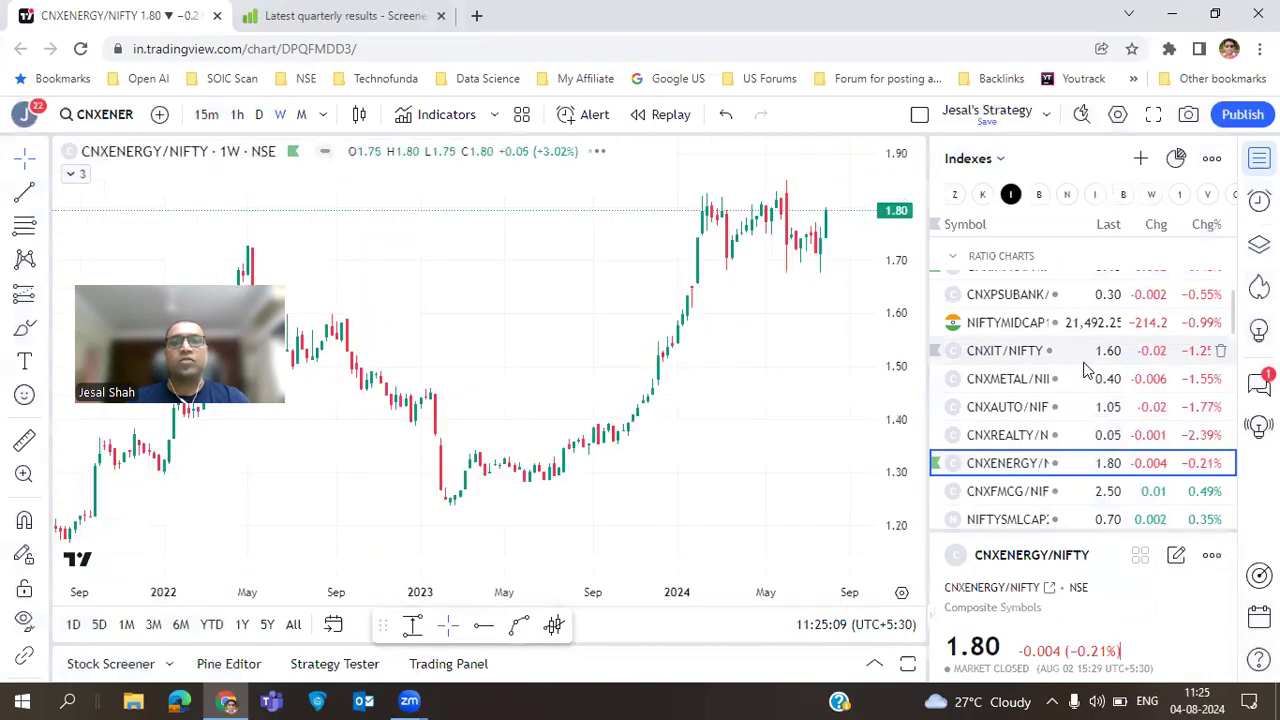
- Look through the ratio charts in the Indexes watchlist and open CNXCONSUMPTION/NIFTY, viewing its recent years more closely
scroll(1088, 397, up, 3)
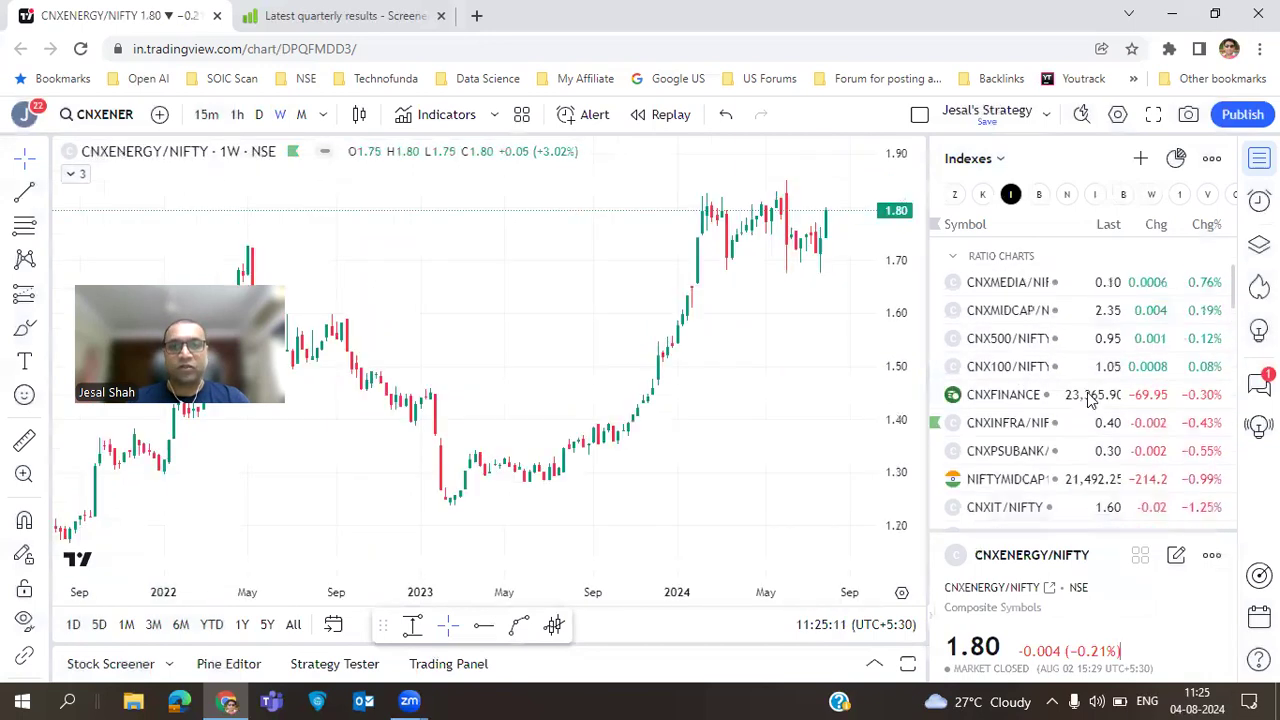
scroll(1088, 398, down, 3)
scroll(1088, 398, up, 5)
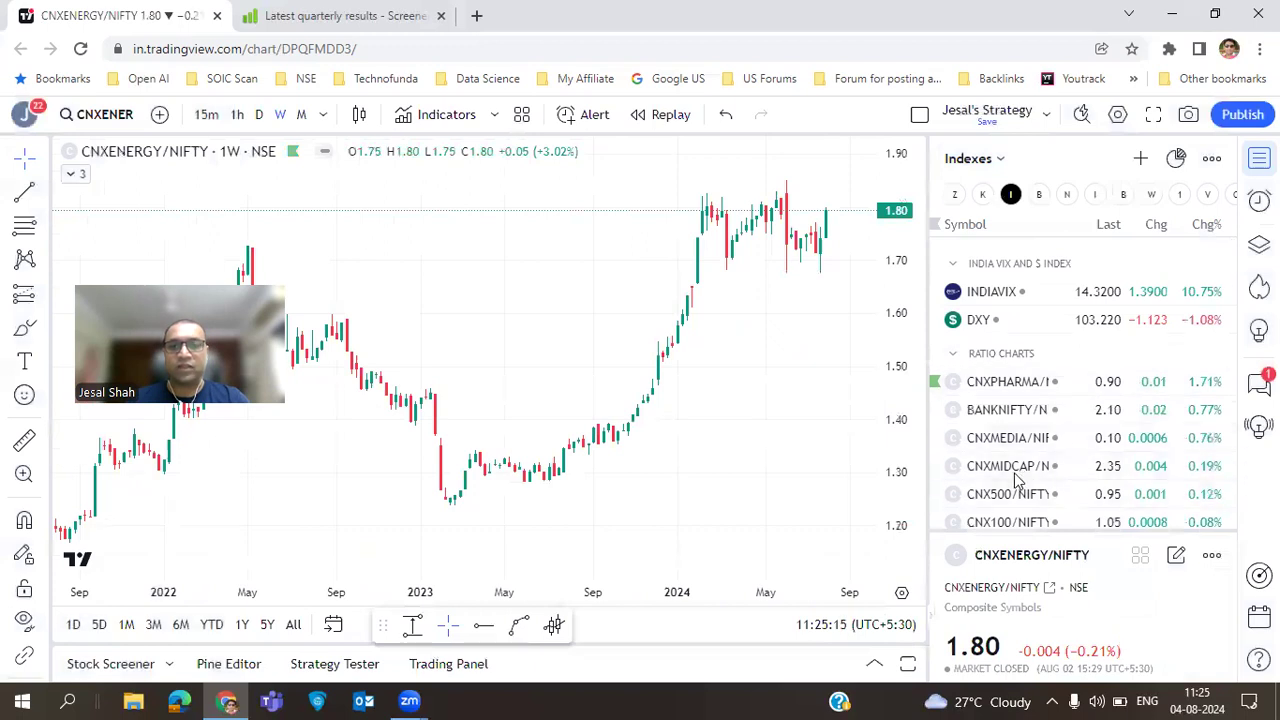
scroll(1051, 408, down, 3)
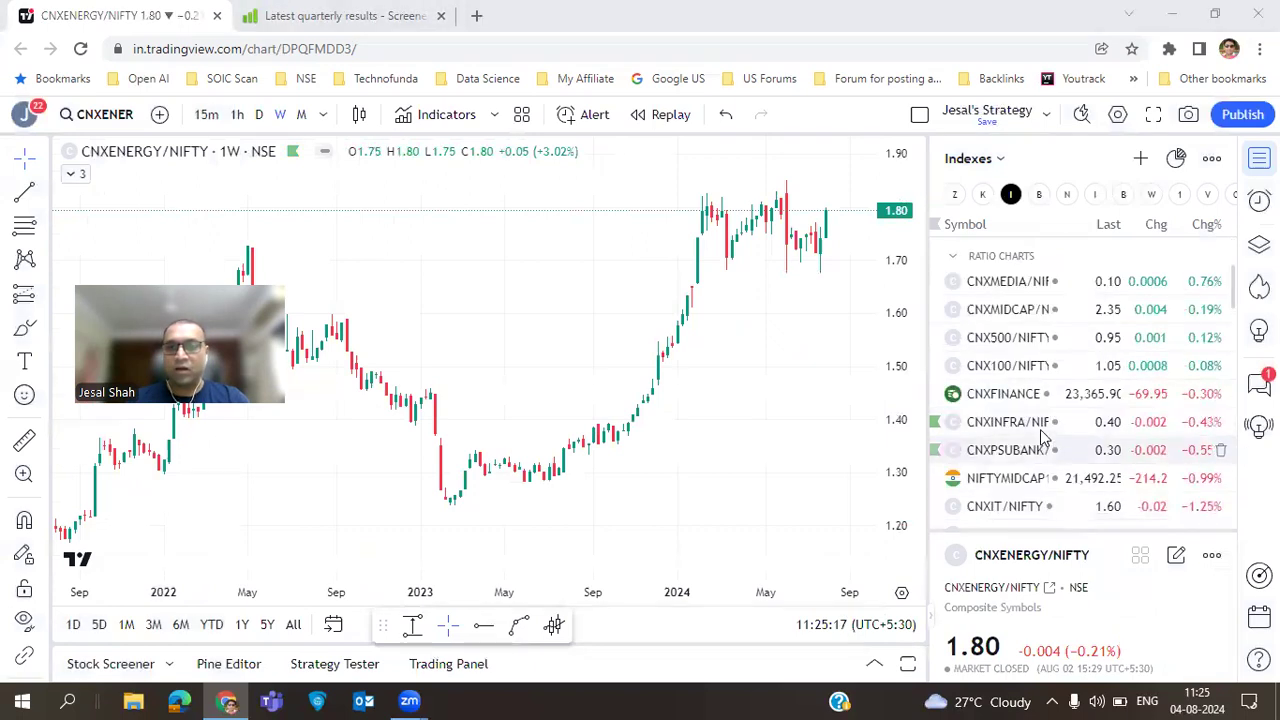
scroll(1043, 434, down, 2)
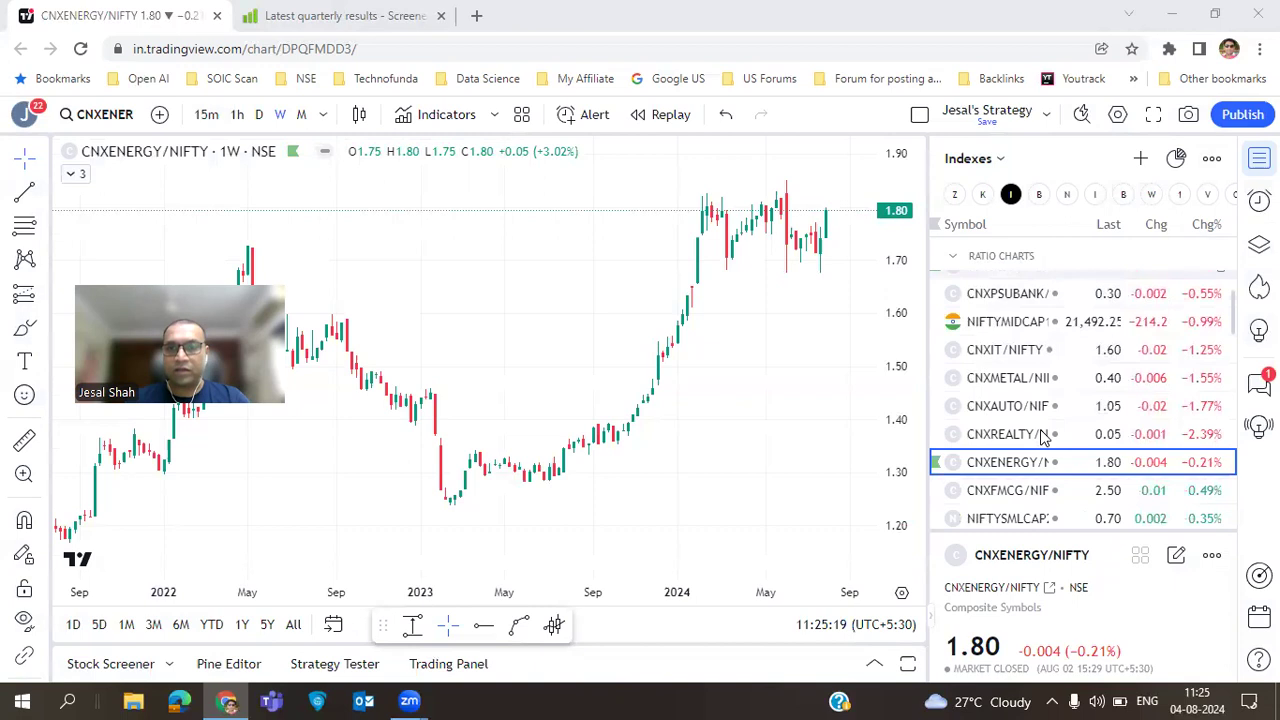
scroll(1043, 434, down, 3)
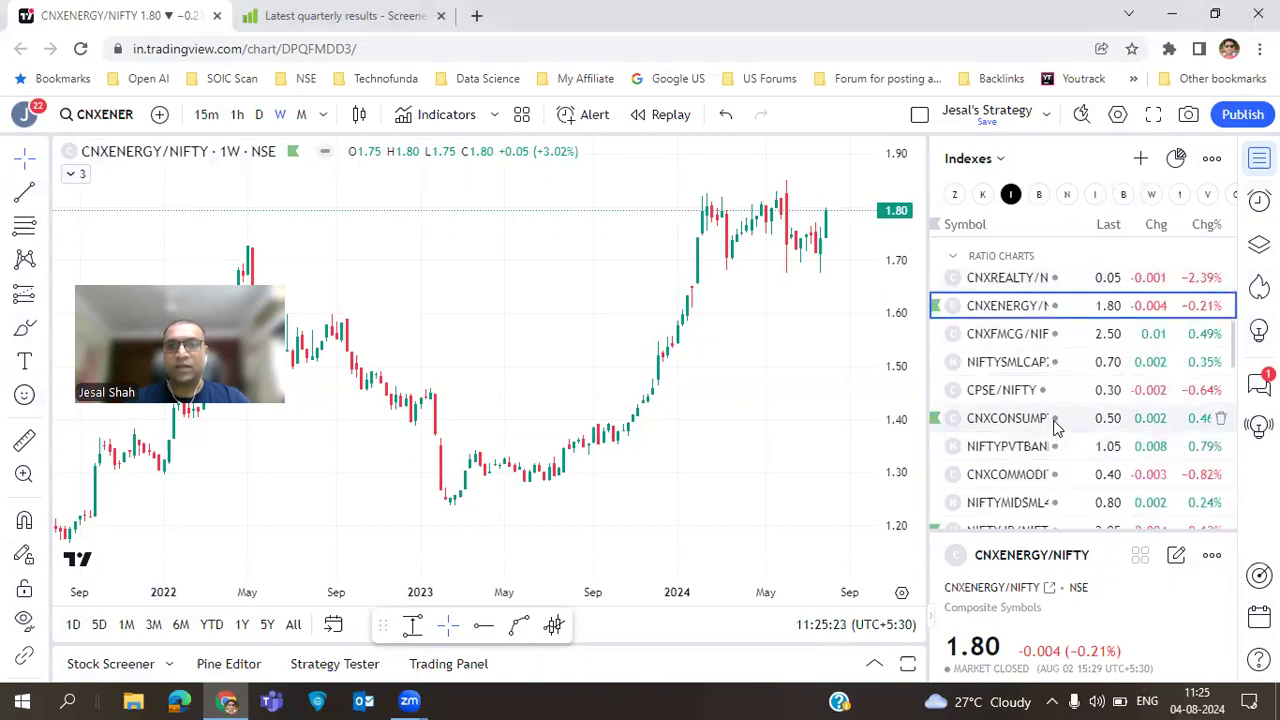
click(1057, 423)
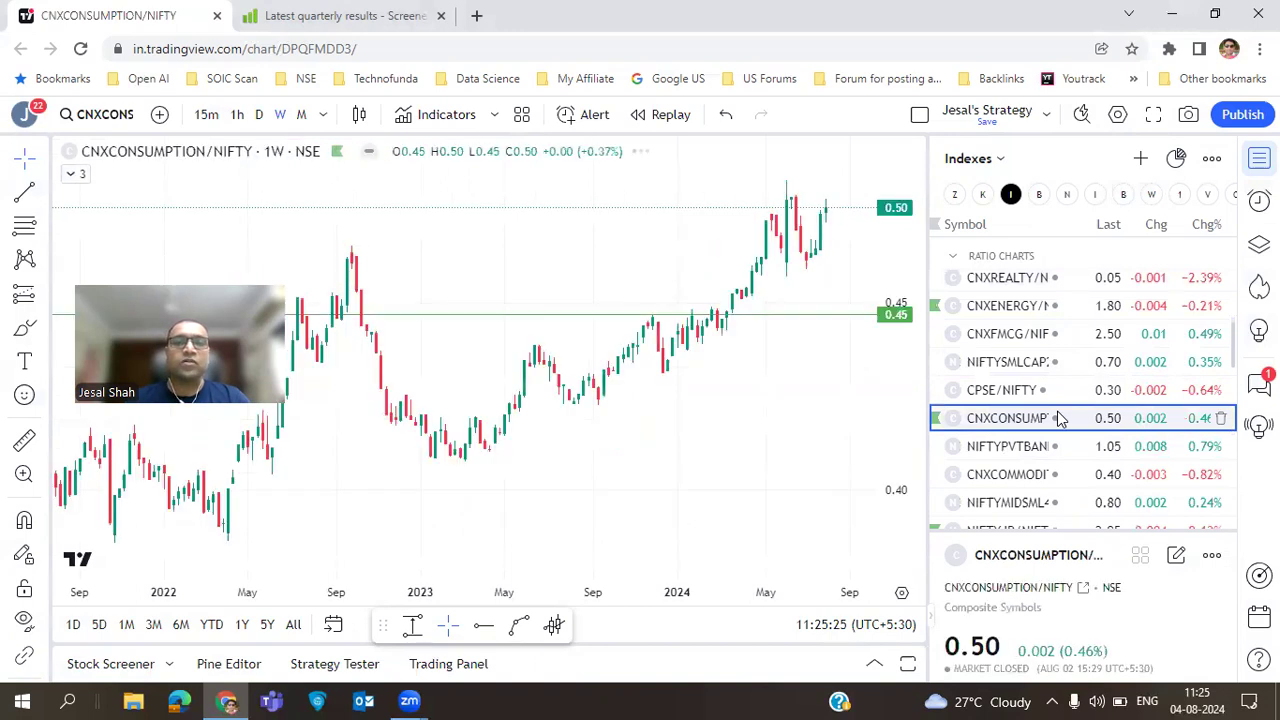
scroll(790, 373, up, 2)
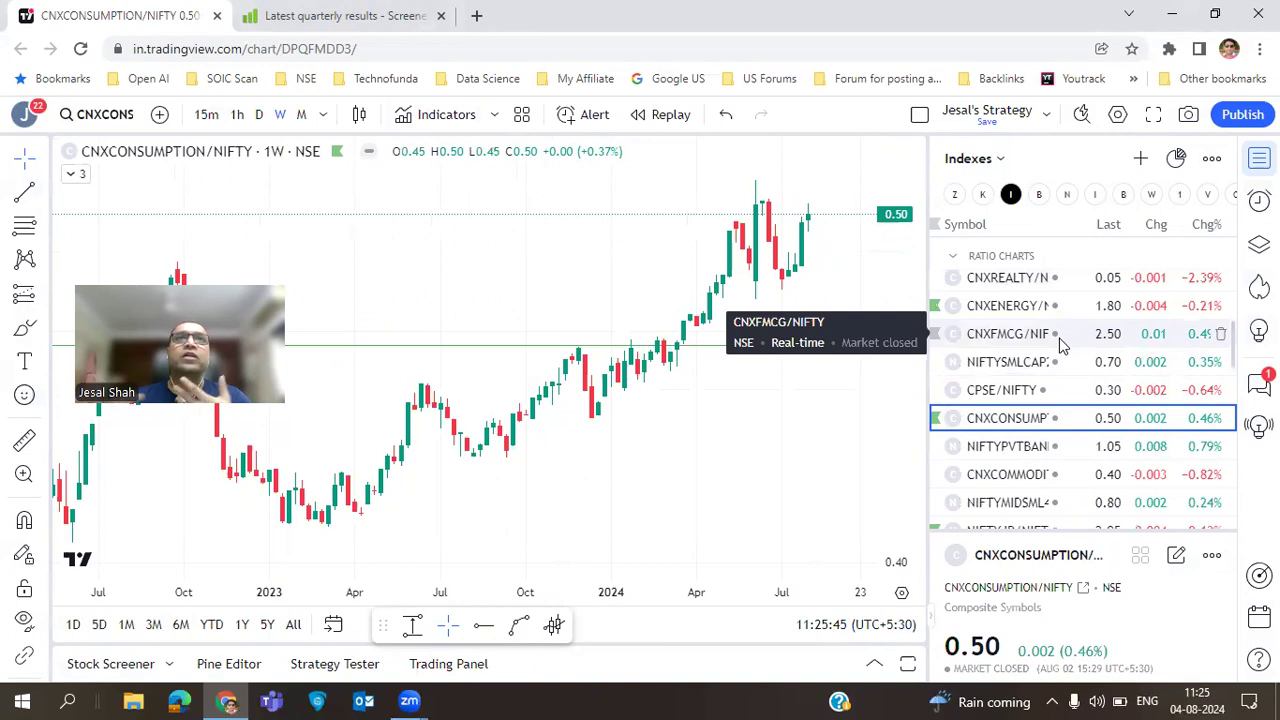
- Search for HAL, load the NSE chart of Hindustan Aeronautics, and bring back the indicator panes
text(HAL)
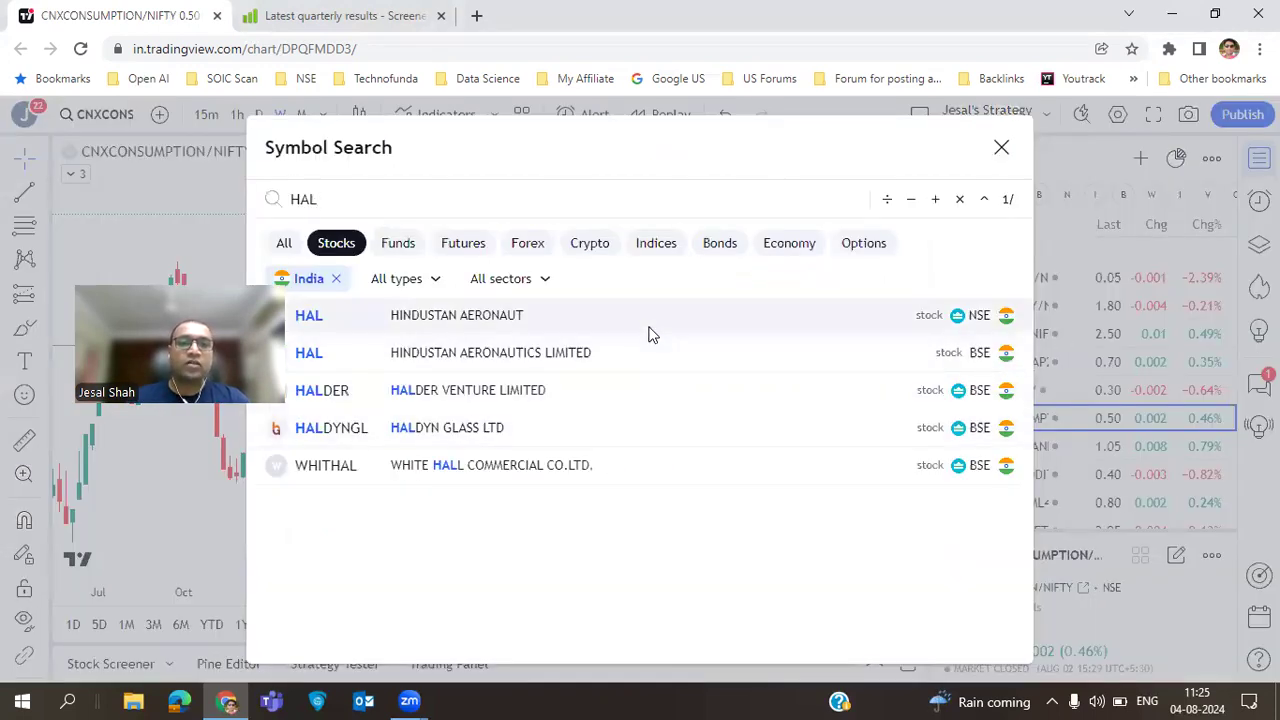
click(650, 333)
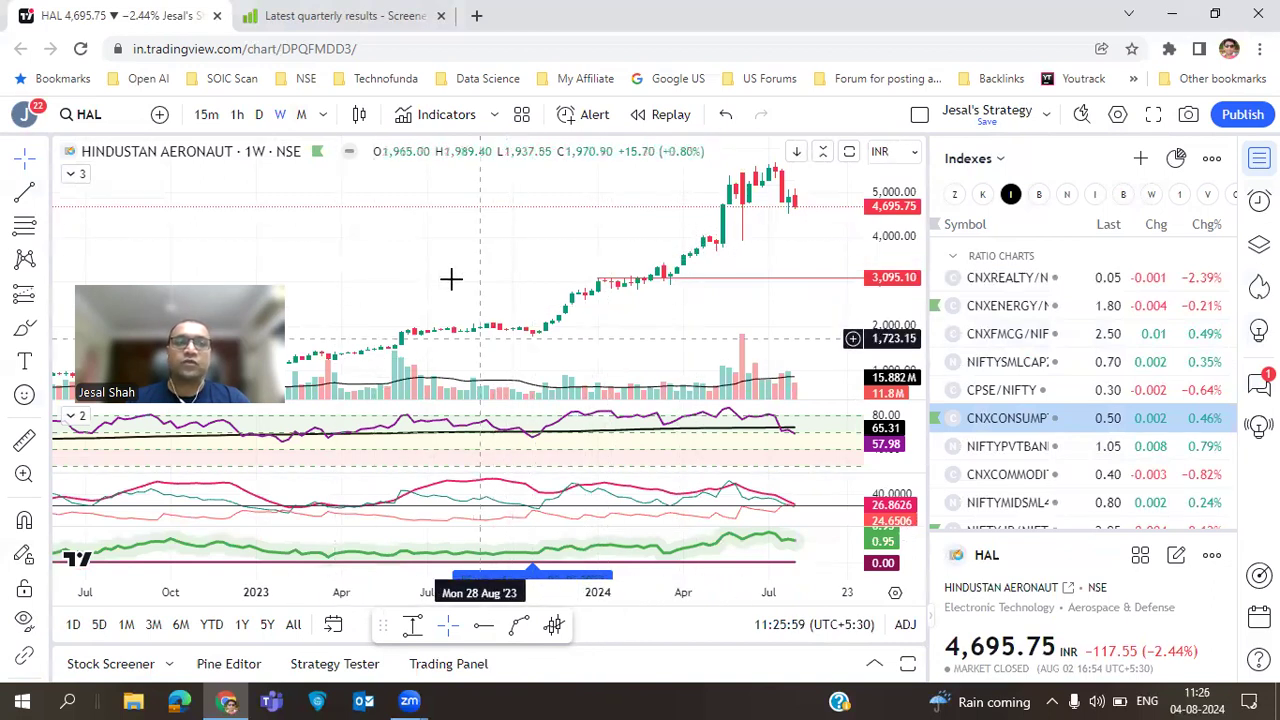
- Switch to the Key watchlist, open the Electrosteel Cast (ELECTCAST) chart, and hide the watchlist to widen the chart
scroll(1070, 452, up, 5)
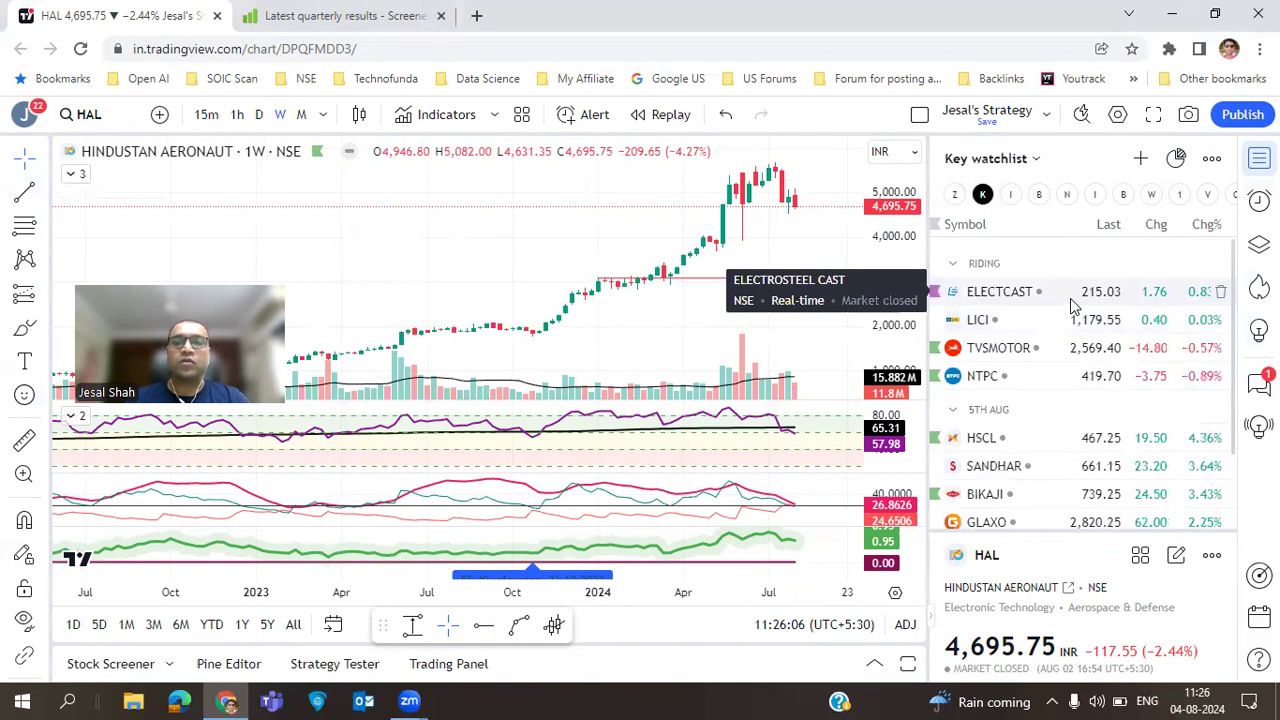
click(1070, 294)
click(1259, 158)
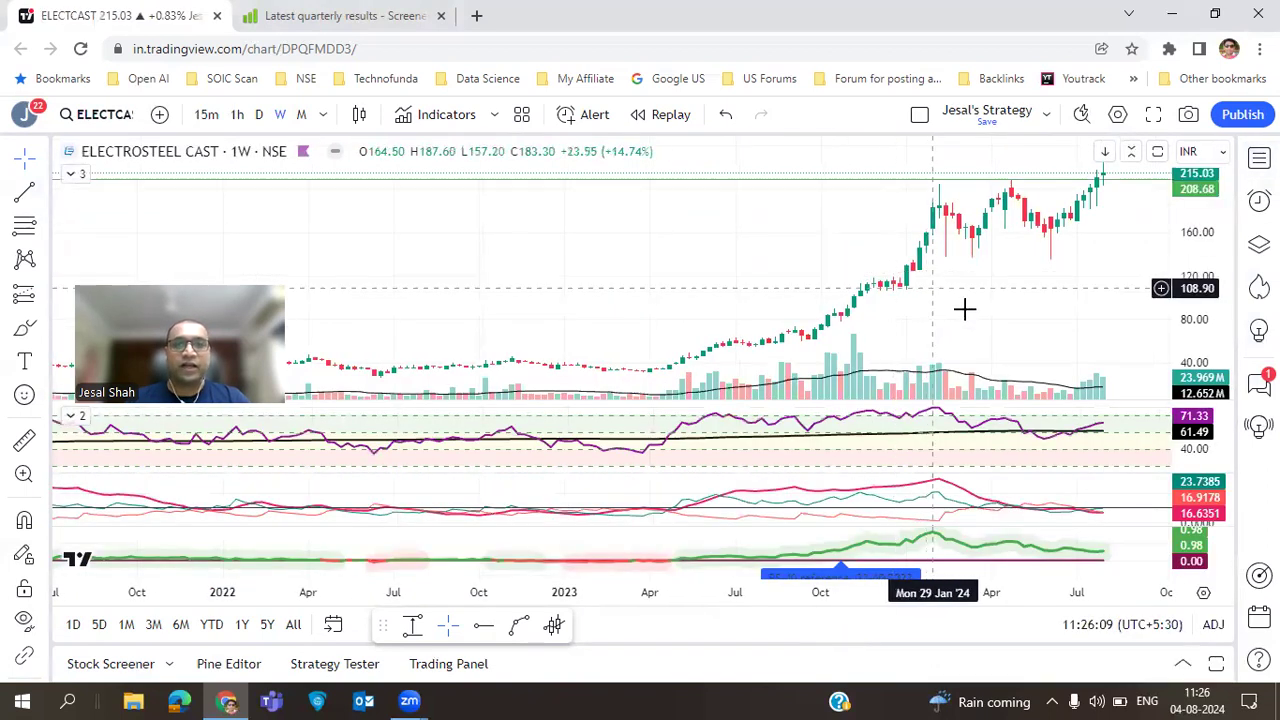
- Switch to Screener's Latest quarterly results page and look up the results of Electrosteel Castings Ltd
scroll(966, 308, up, 3)
scroll(966, 308, up, 2)
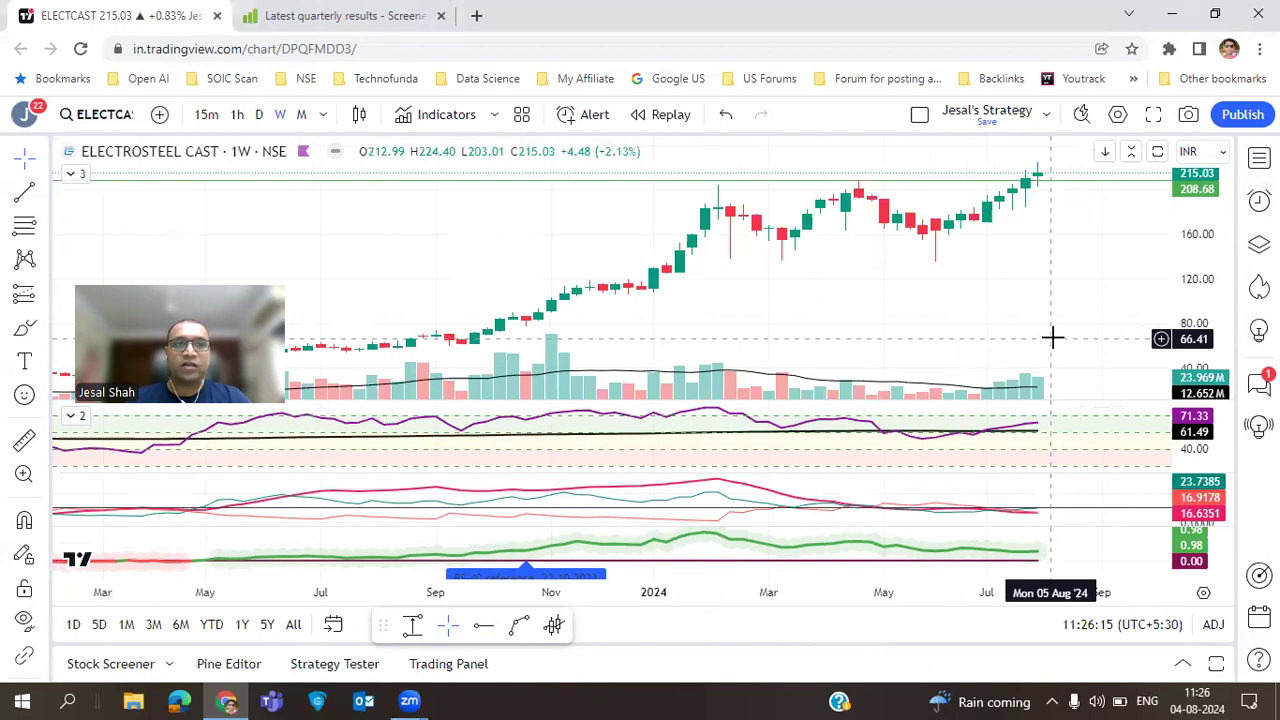
click(307, 17)
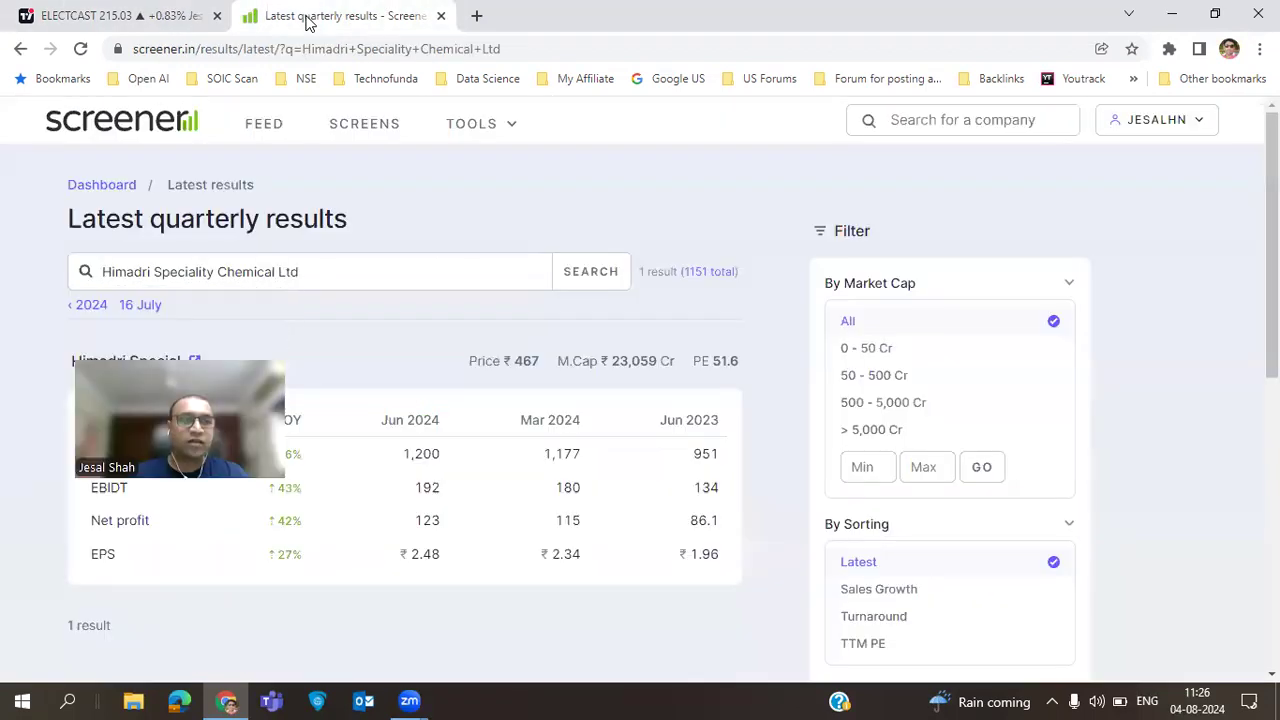
drag(298, 271, 32, 268)
text(elect)
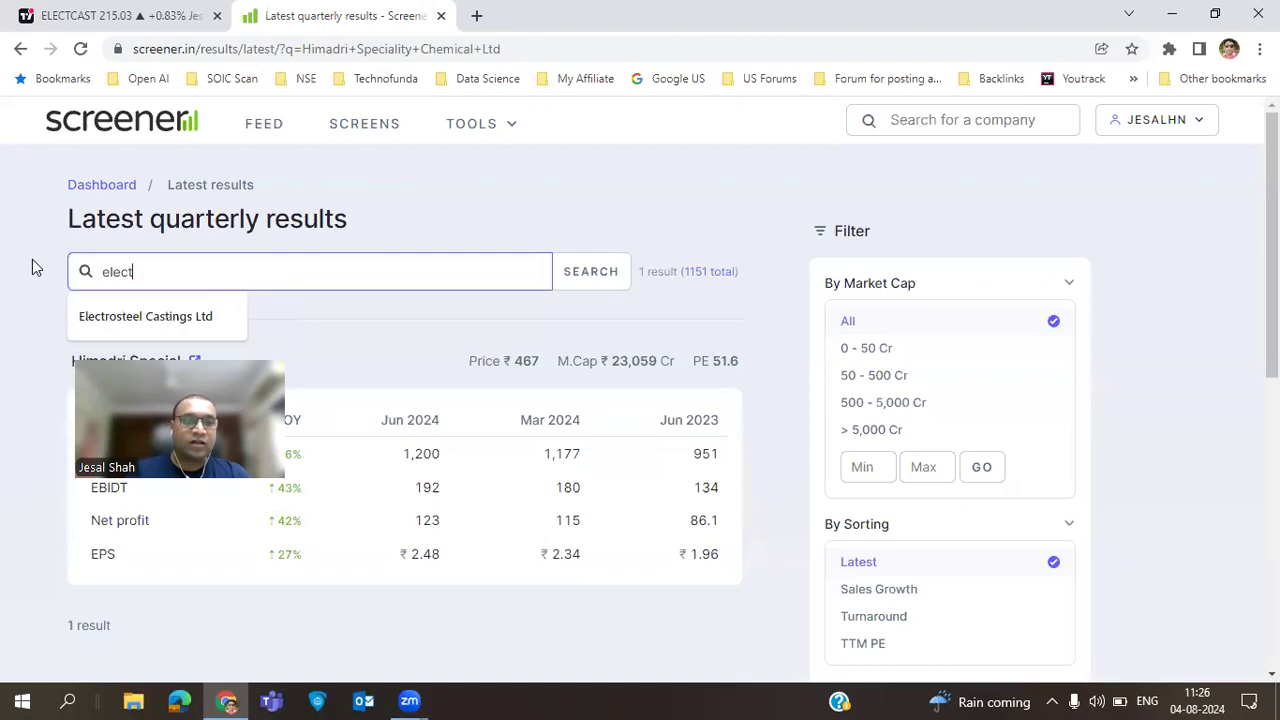
key(Down)
key(Return)
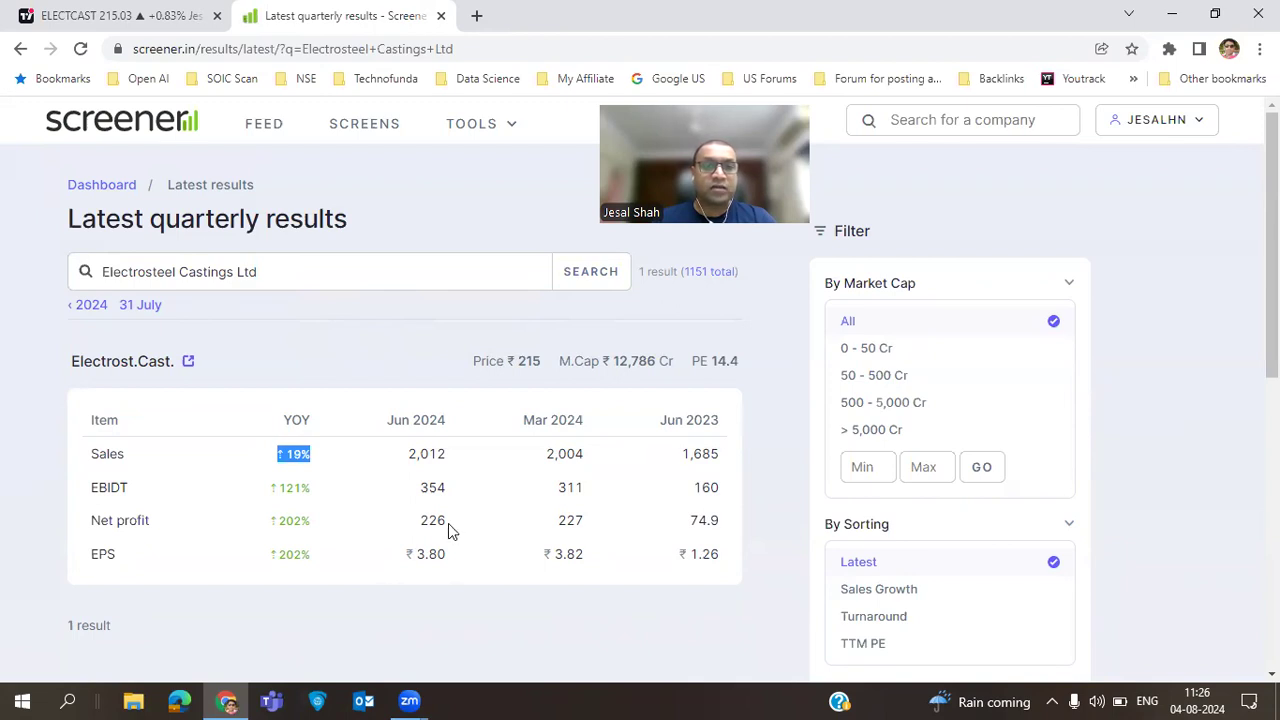
- Highlight Electrosteel Castings' net profit for Jun 2024 and Jun 2023, and its year-on-year growth
drag(447, 526, 416, 527)
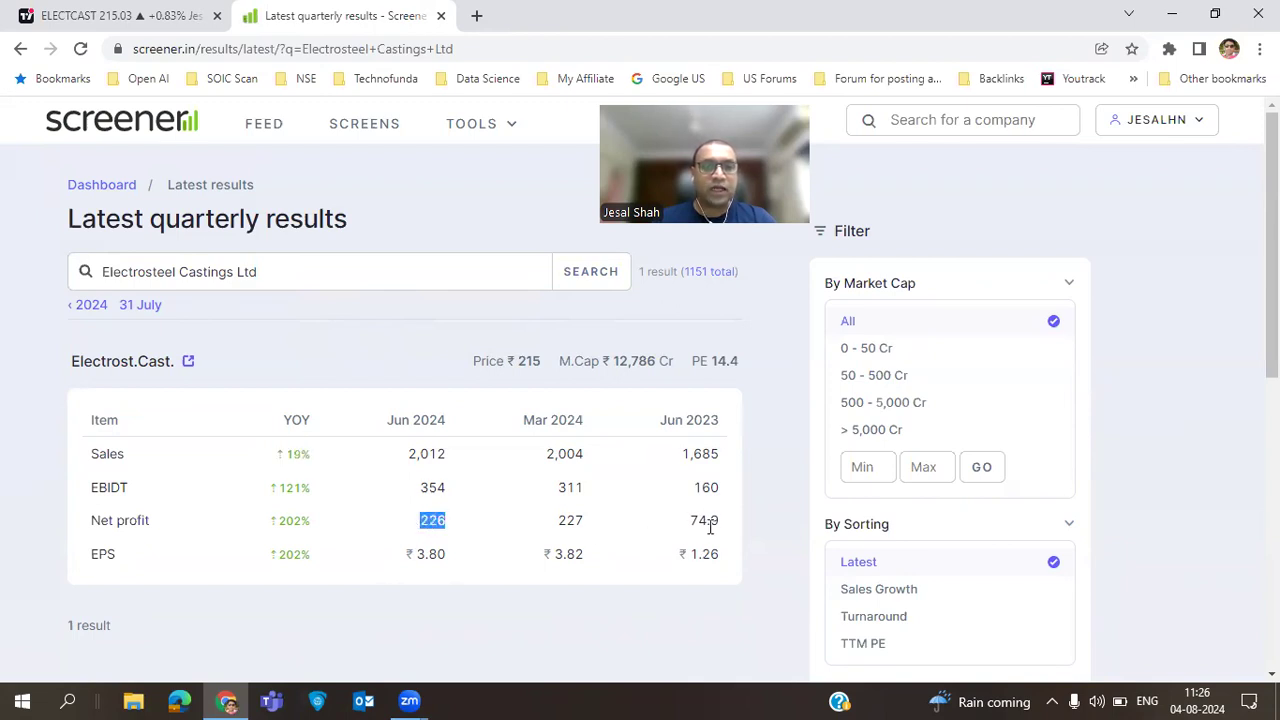
drag(716, 524, 690, 528)
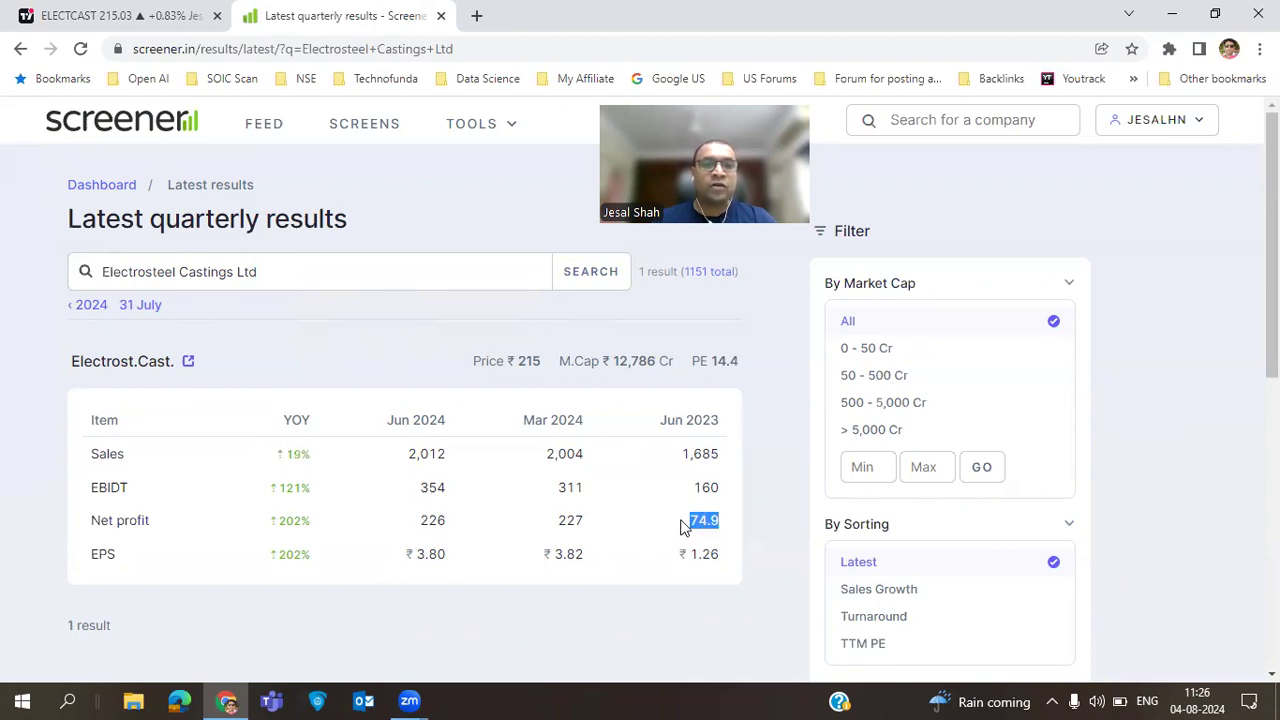
drag(309, 521, 268, 519)
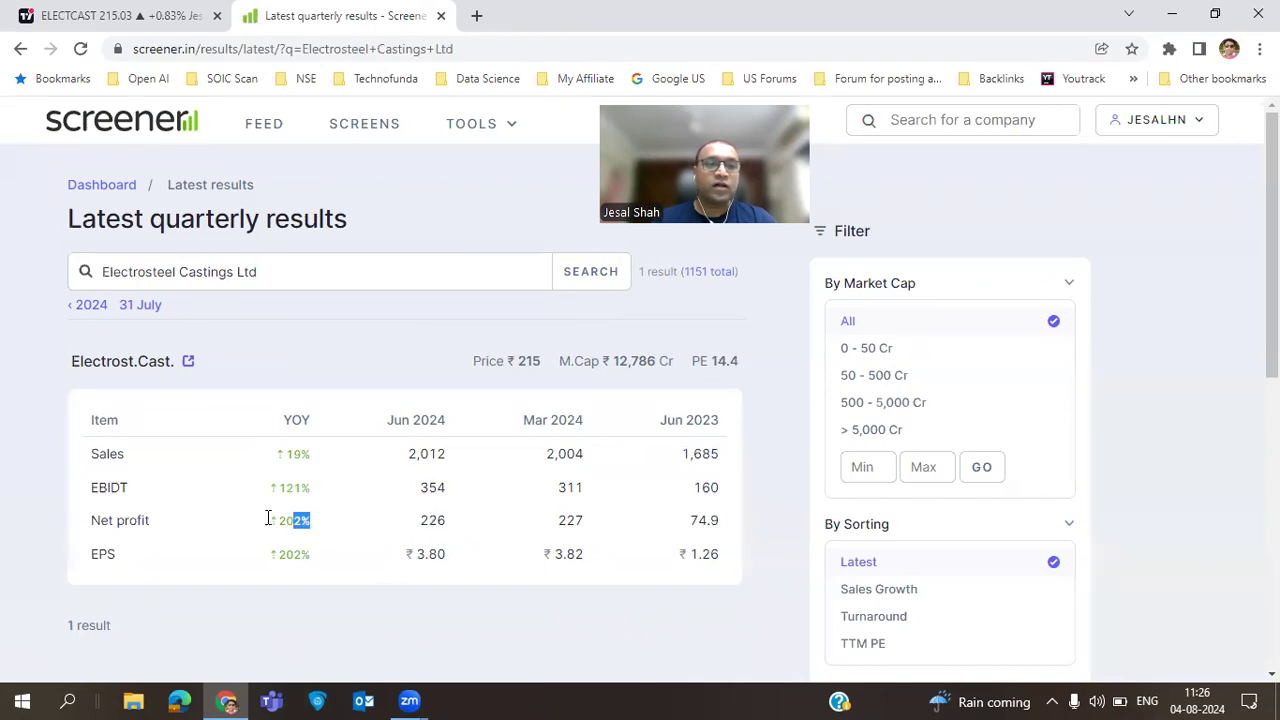
- Return to TradingView and examine Electrosteel Cast's weekly price and volume from 2023 through mid-2024
click(116, 18)
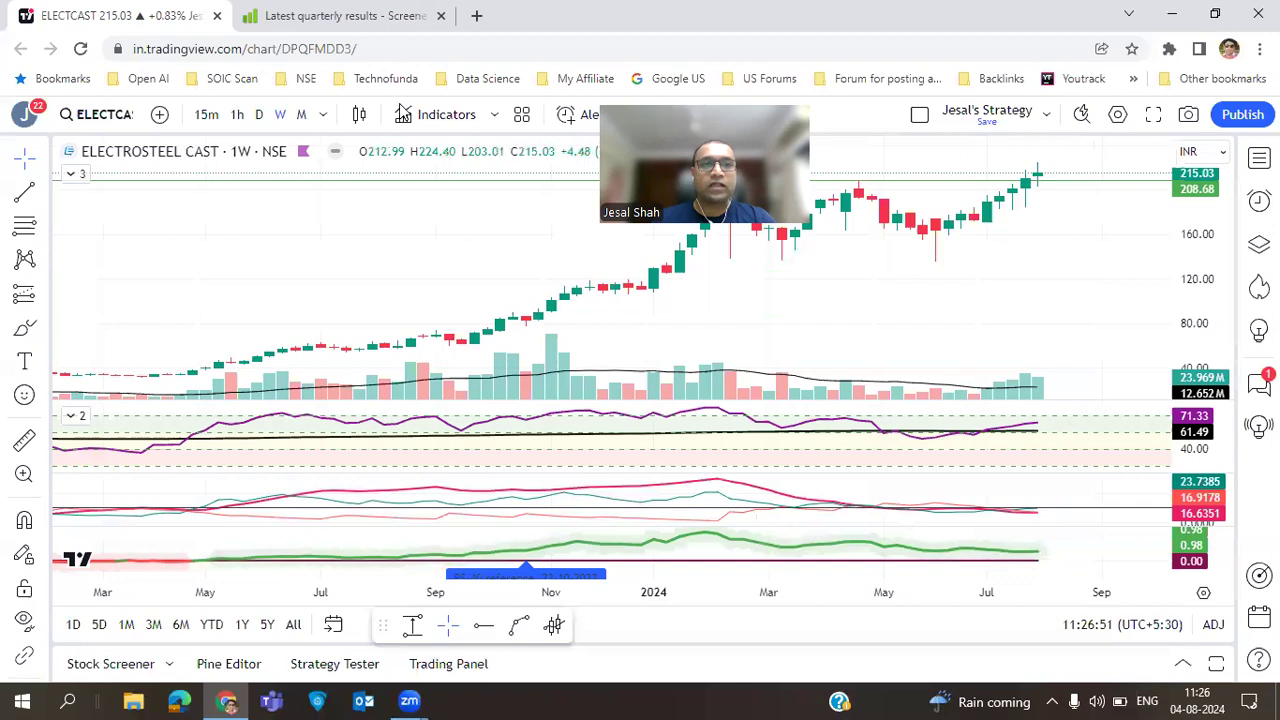
scroll(1014, 320, up, 3)
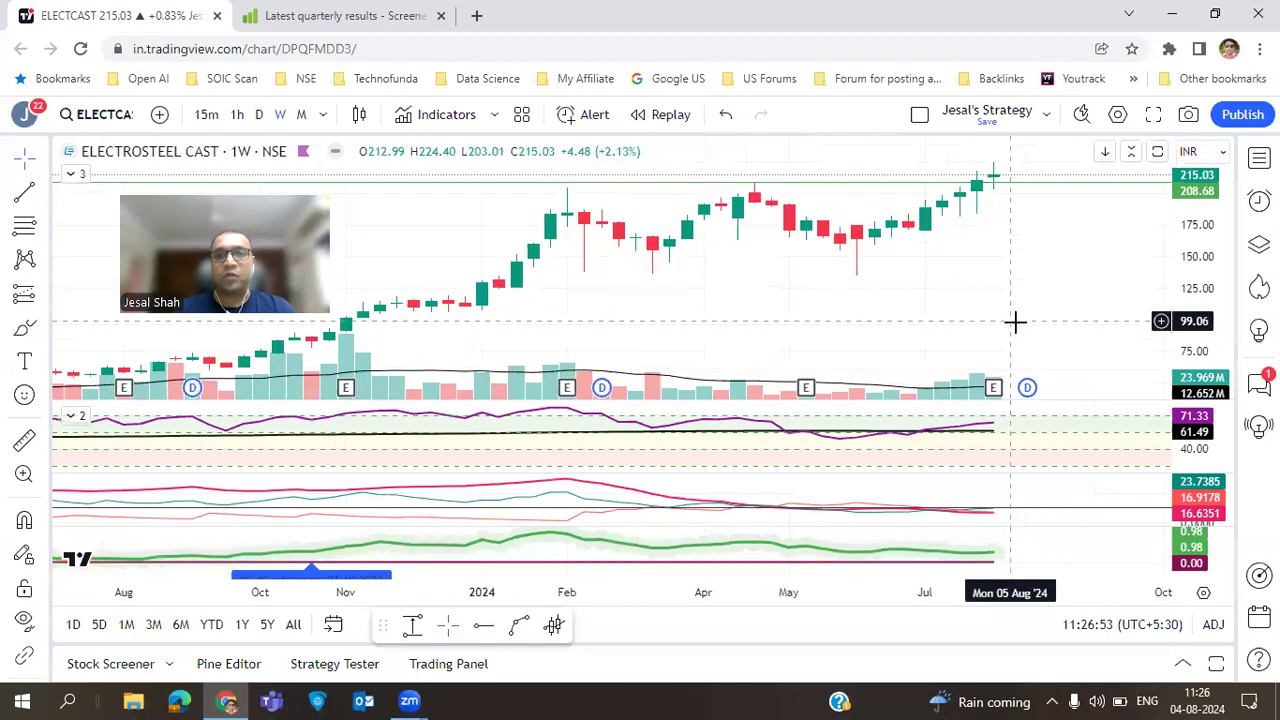
scroll(1174, 177, down, 3)
scroll(1083, 213, up, 1)
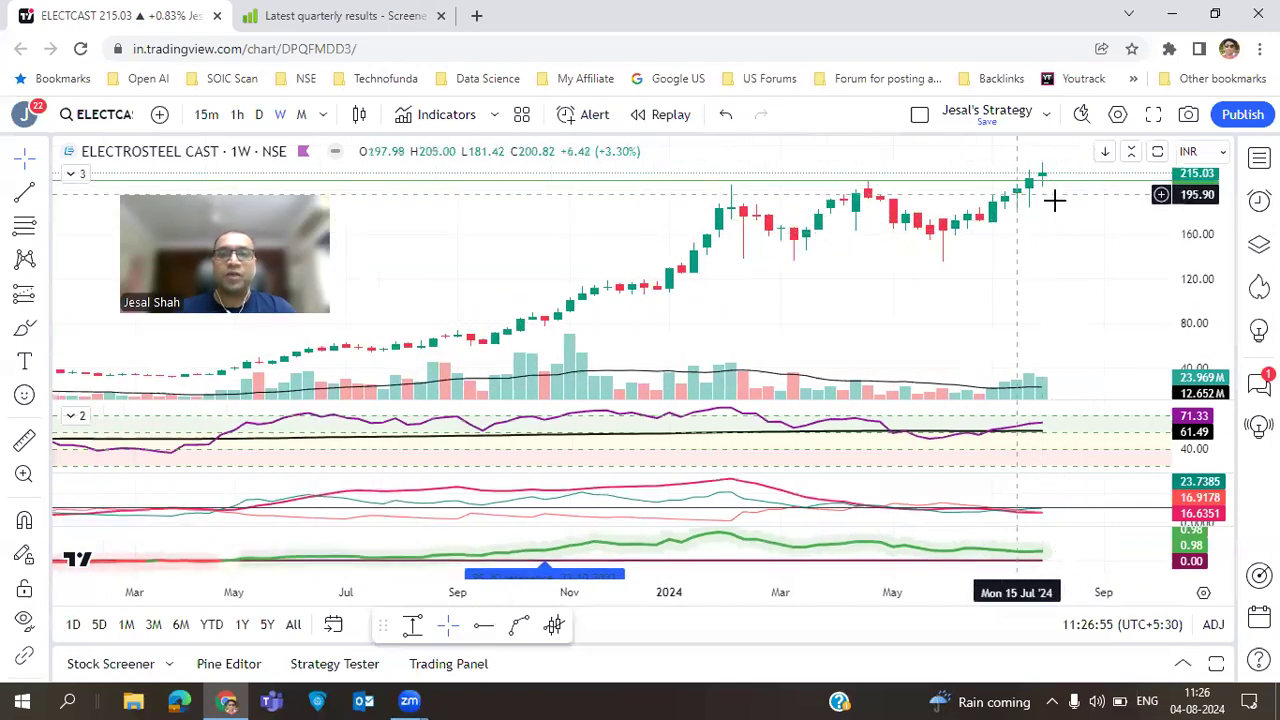
scroll(1019, 292, down, 3)
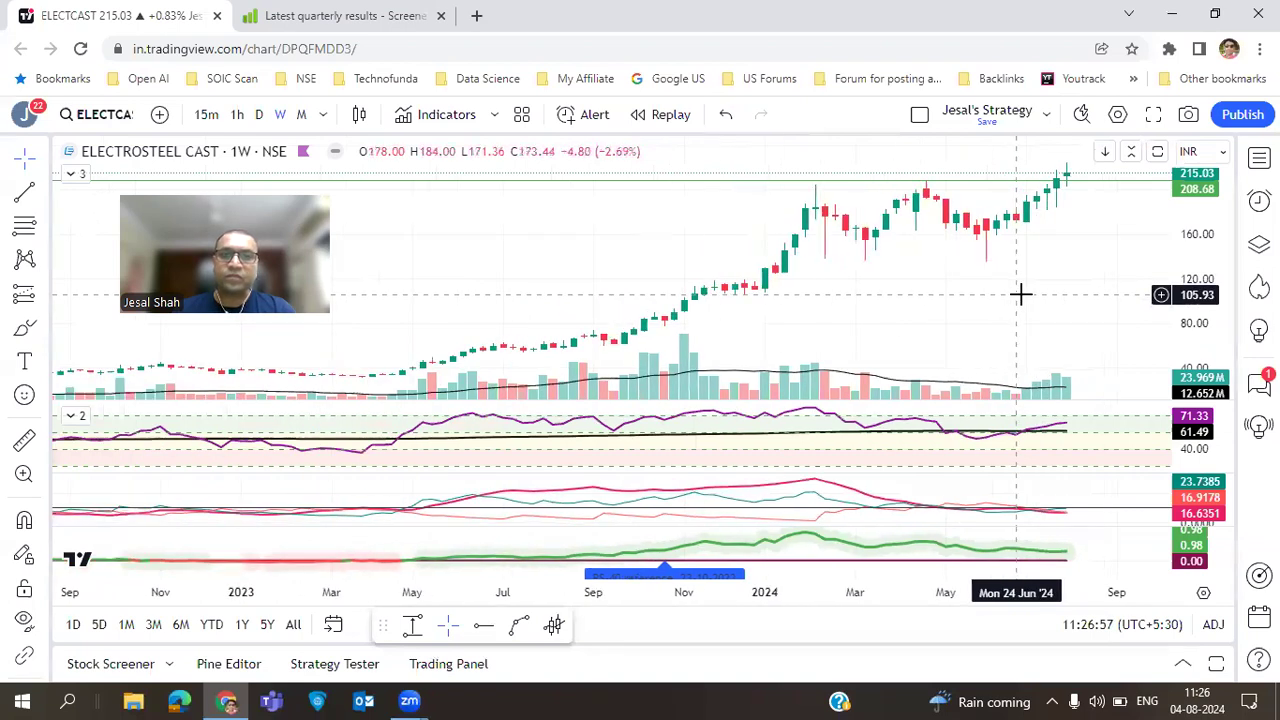
scroll(1020, 306, up, 3)
scroll(1020, 310, down, 3)
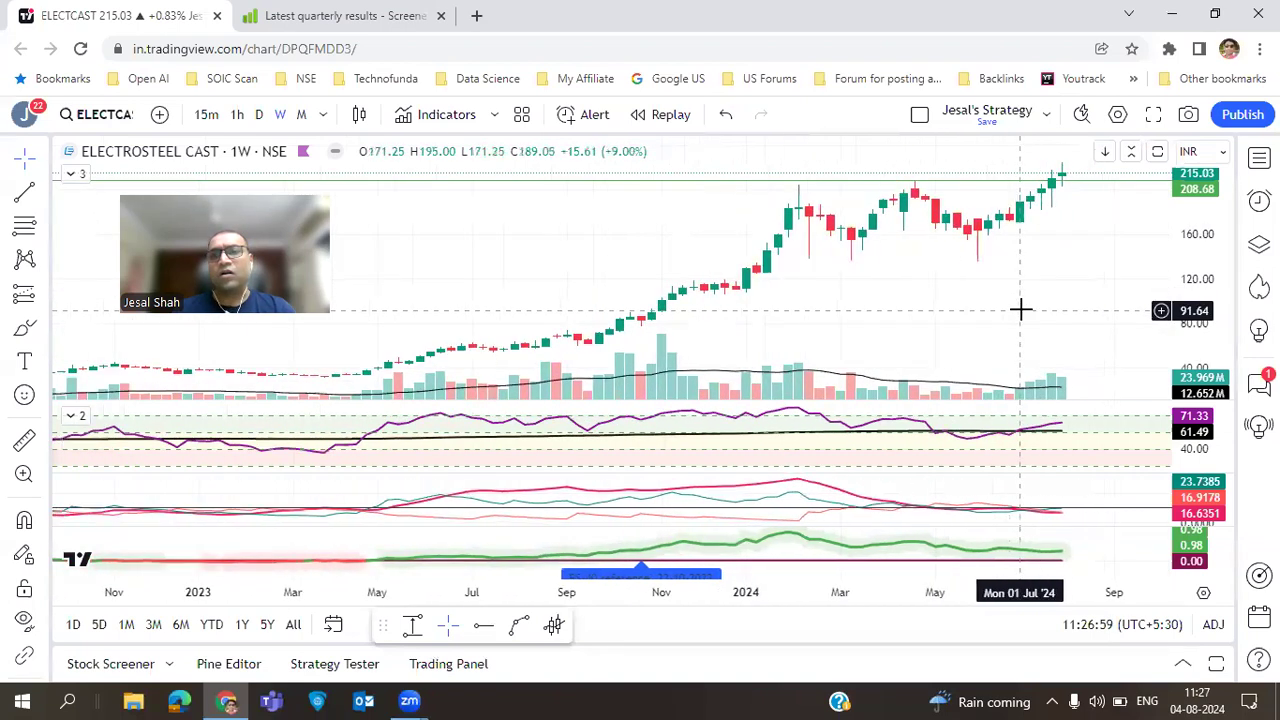
scroll(1020, 310, up, 3)
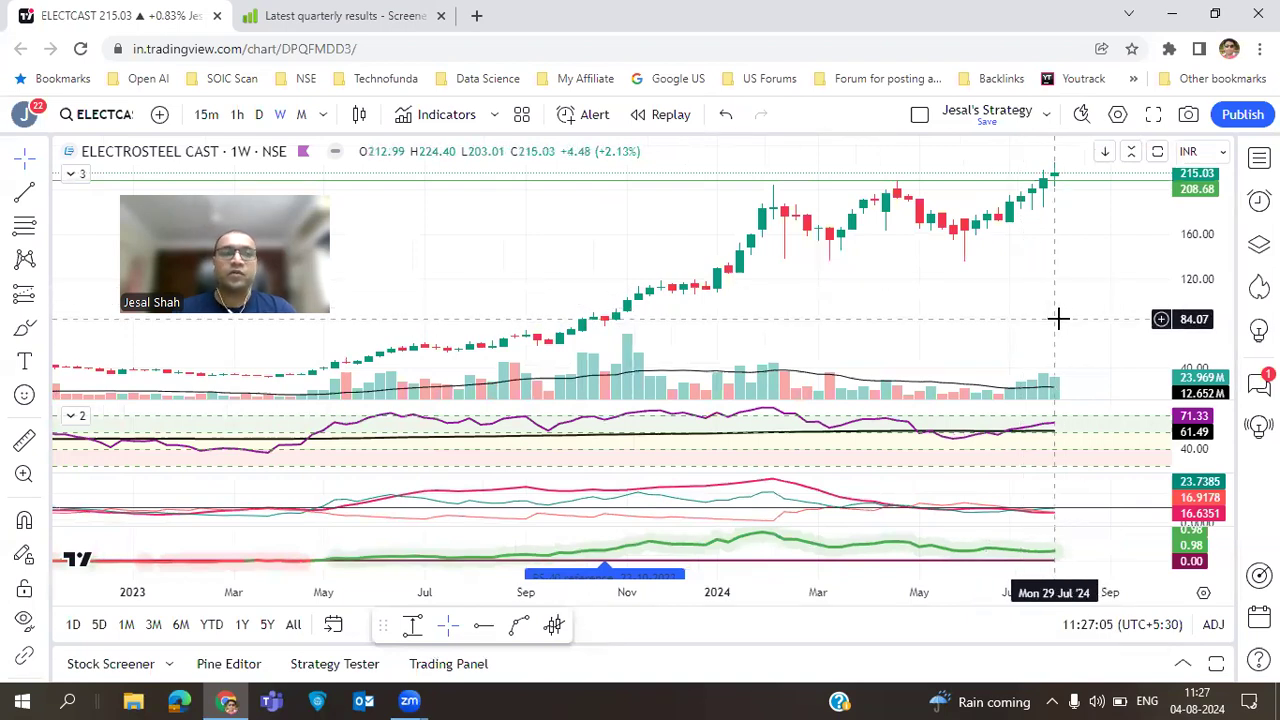
- Bring up the Life Insura Corp of India (LICI) chart from the watchlist and examine its 2023–2024 weekly price action
key(space)
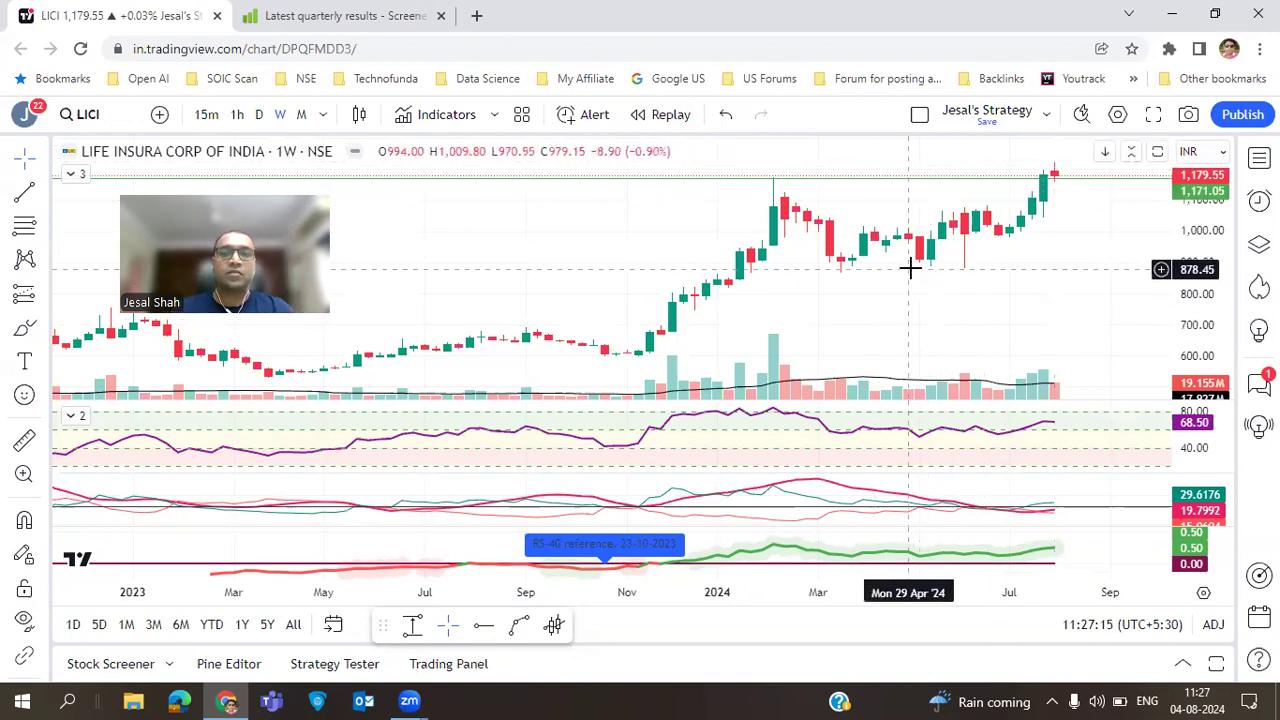
scroll(926, 289, down, 3)
scroll(929, 290, up, 3)
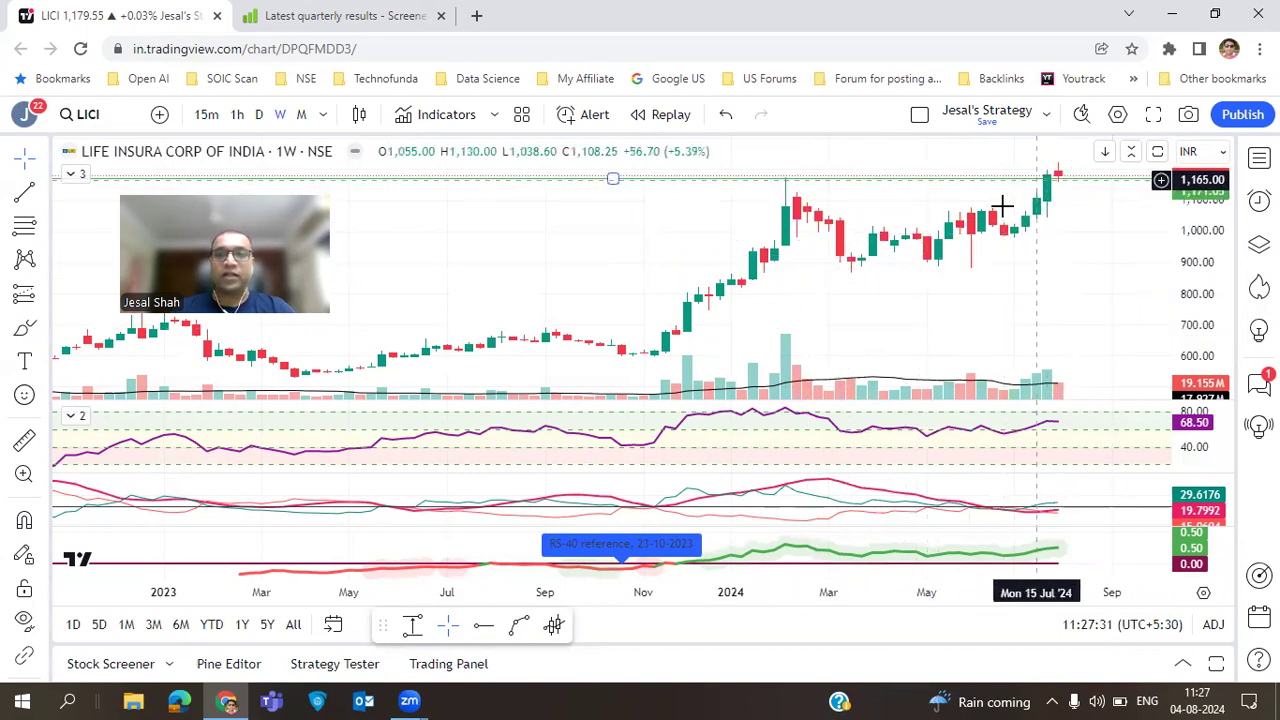
scroll(1075, 311, up, 3)
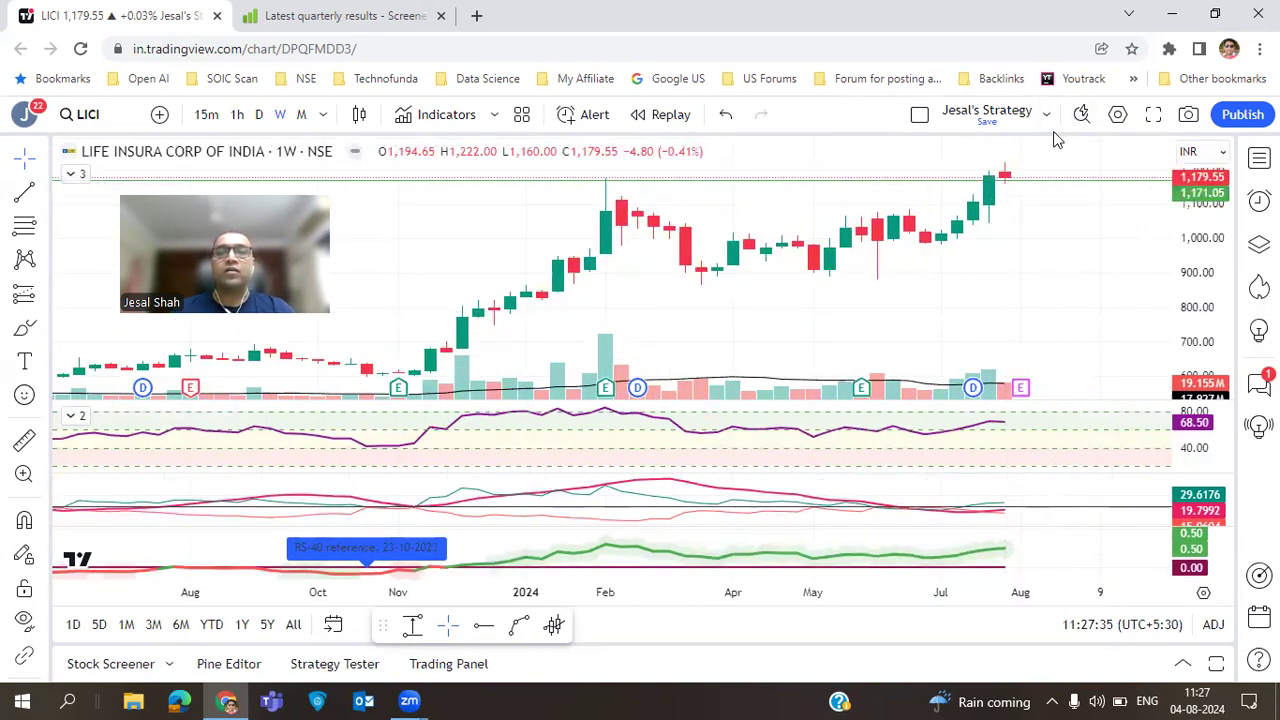
scroll(1031, 271, down, 3)
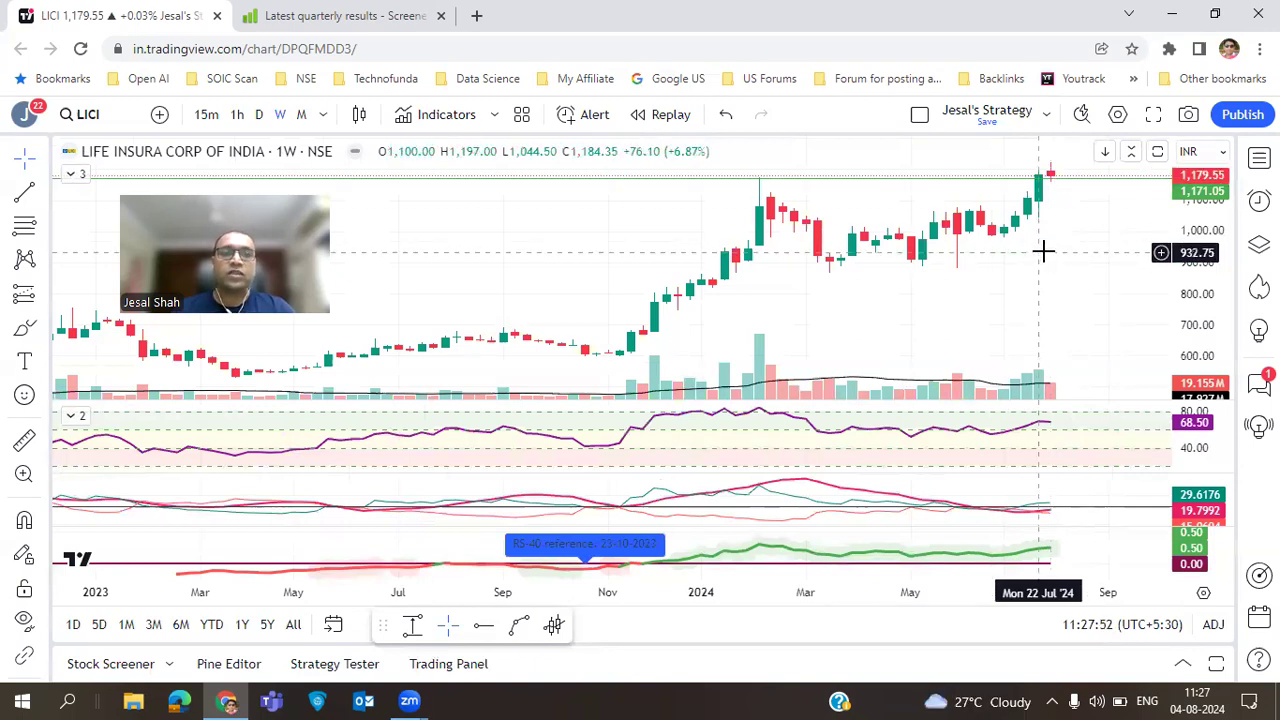
- Bring up the TVS Motor chart from the watchlist and search Screener's latest quarterly results for "tvs motor"
key(space)
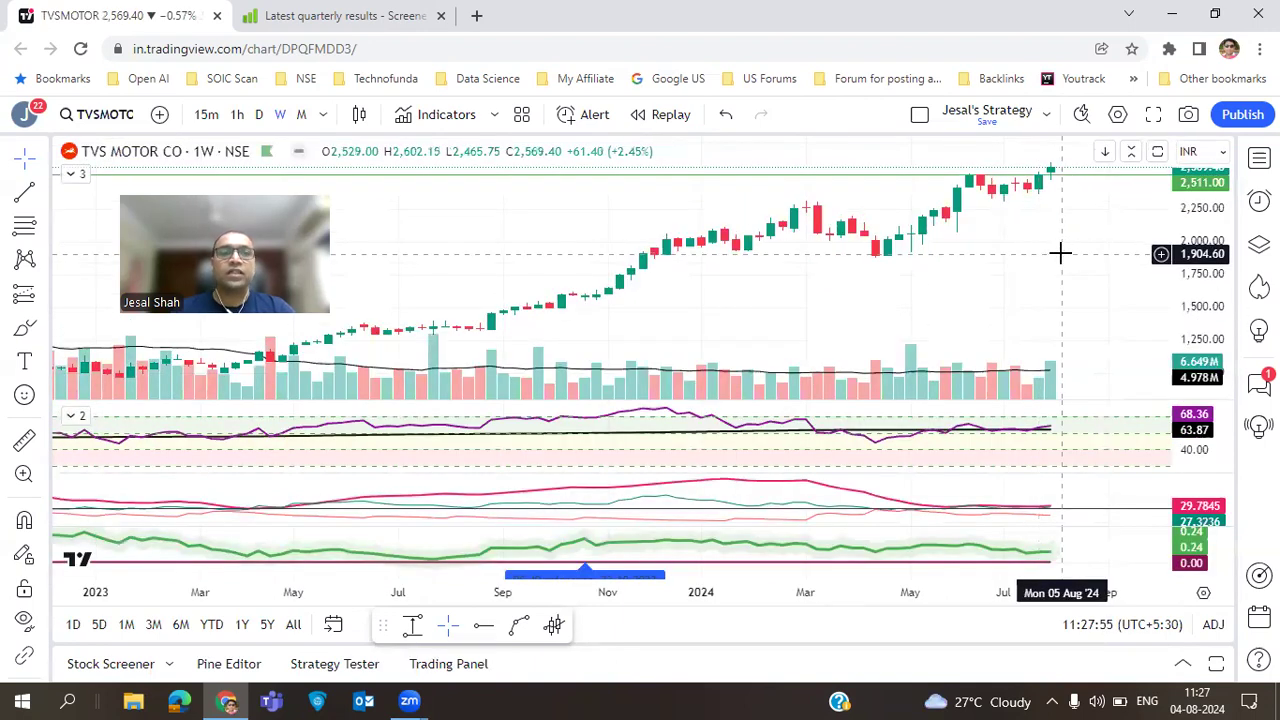
click(330, 15)
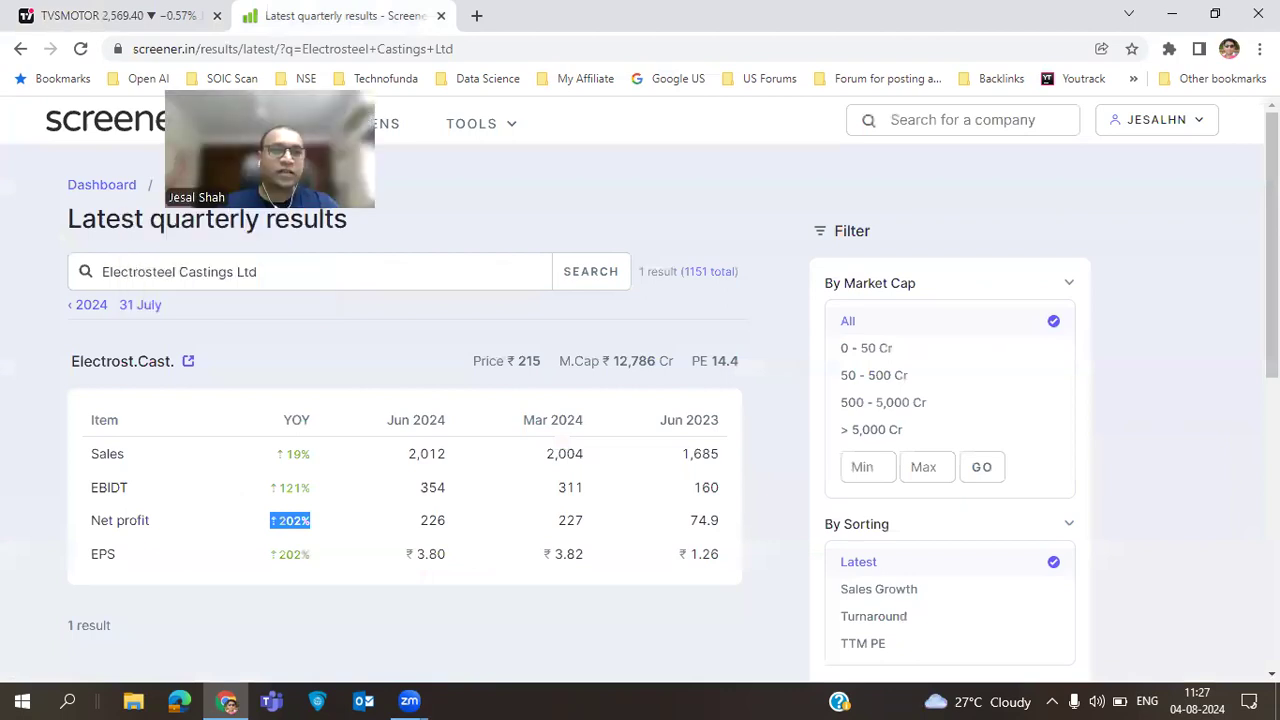
key(Tab)
text(tvs )
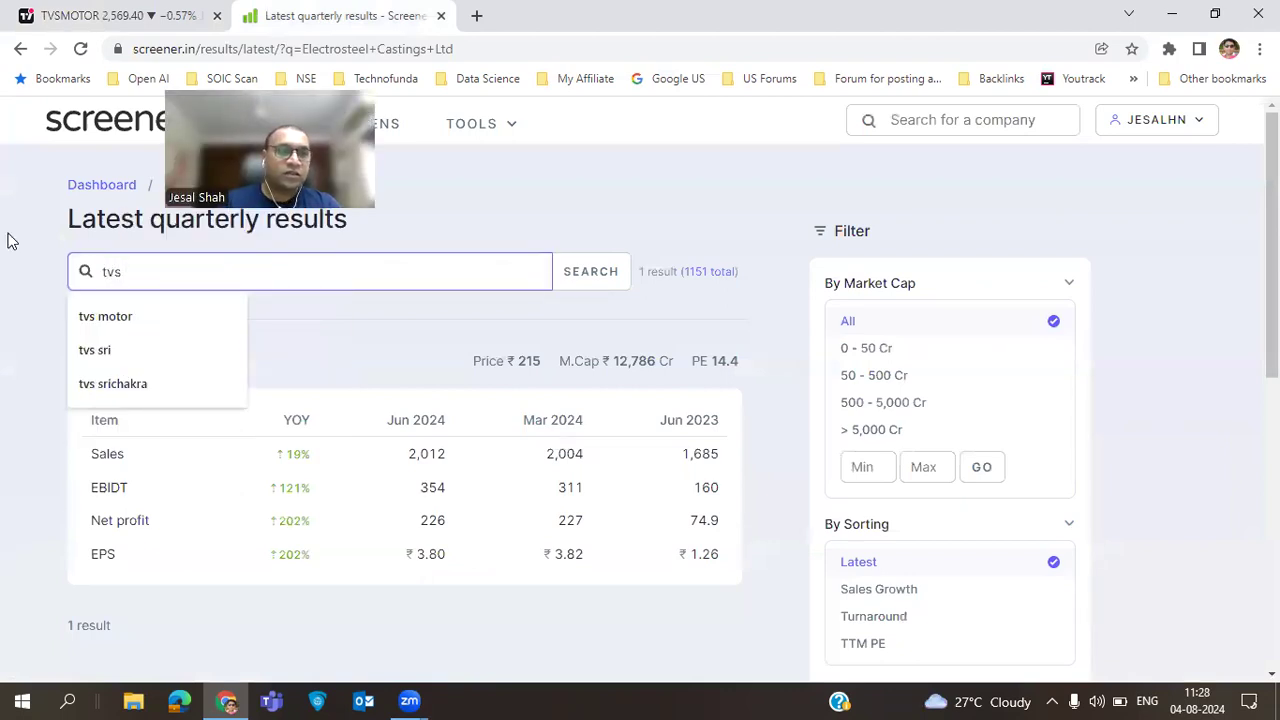
text(motor)
key(Return)
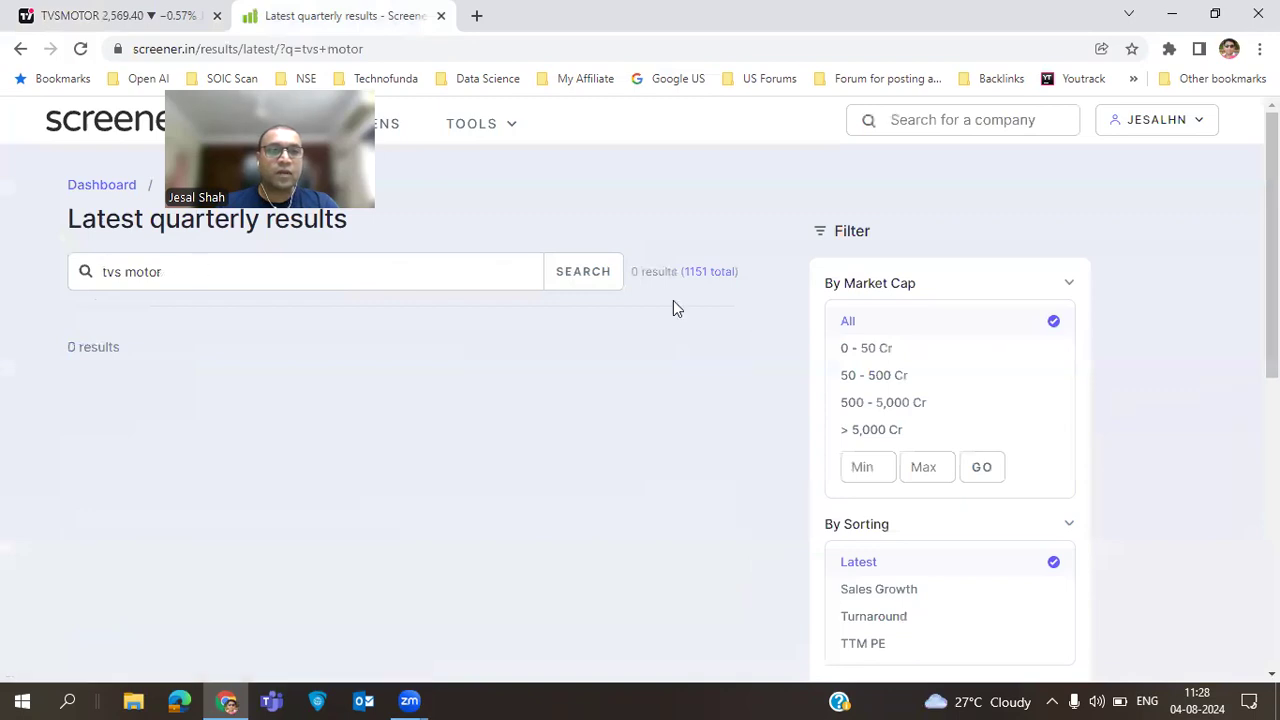
- Open the TVS Motor Company Ltd page through Screener's company search and copy the full company name
click(1012, 120)
text(tvs)
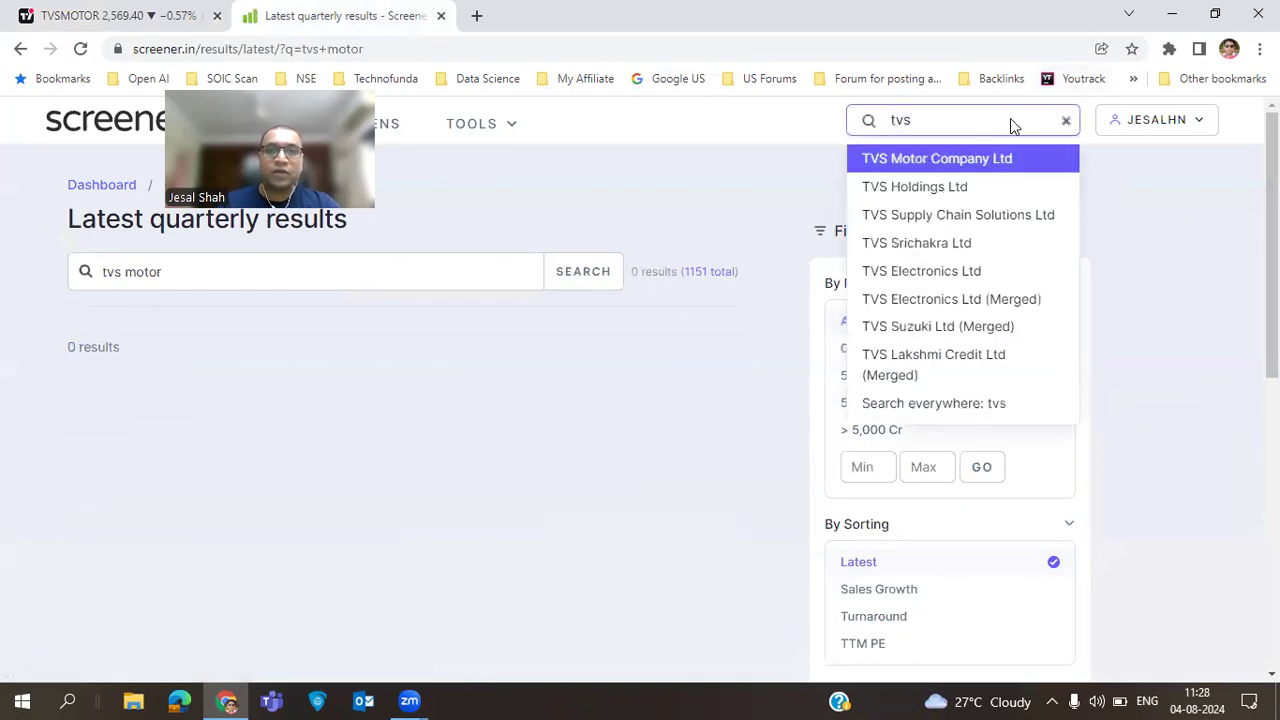
key(Return)
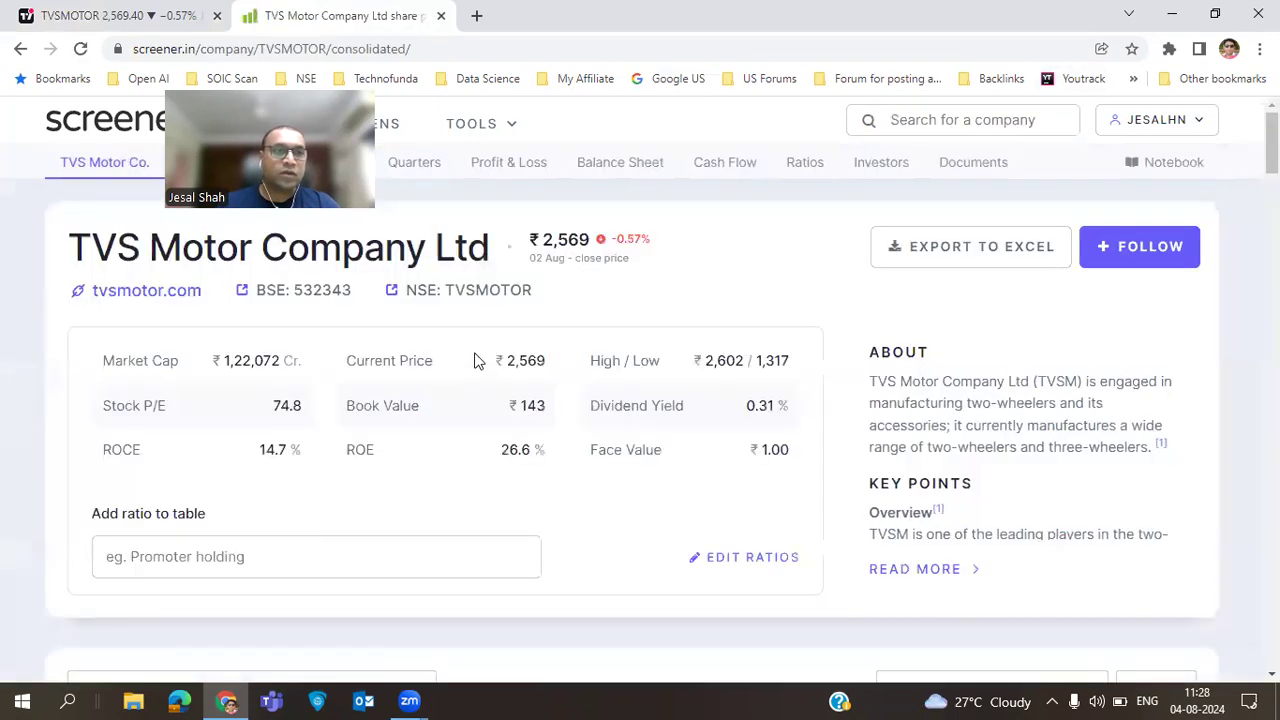
drag(495, 246, 66, 242)
key(ctrl+c)
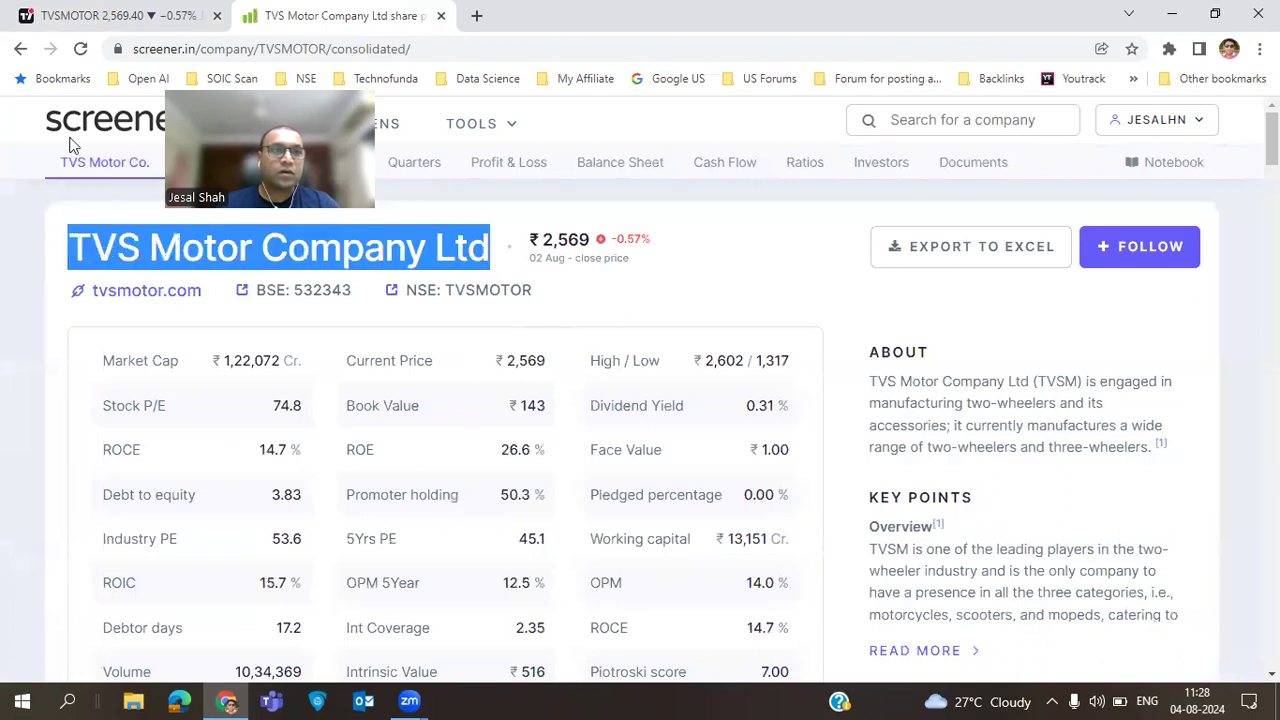
- Go back to Latest quarterly results and search with the copied name TVS Motor Company Ltd
click(19, 49)
key(ctrl+a)
key(ctrl+v)
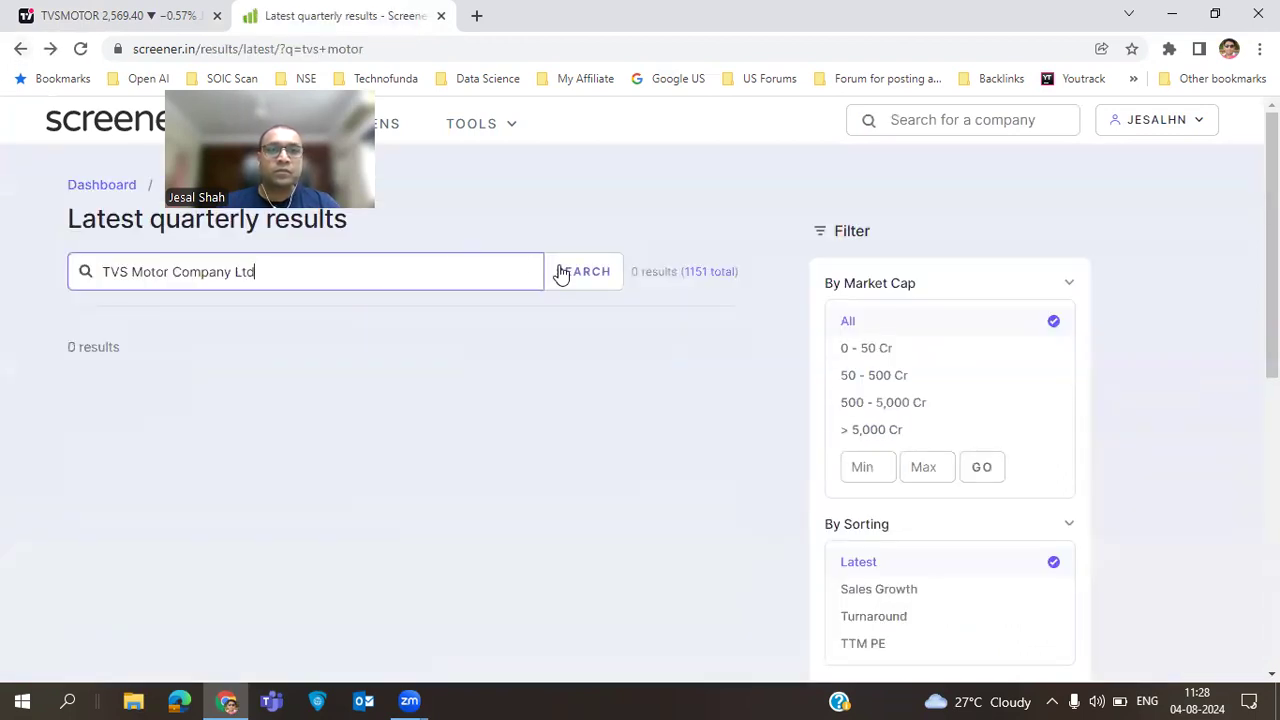
click(563, 271)
- Reopen the TVS Motor Company Ltd page using the copied name and show its Quarterly Results table
click(900, 120)
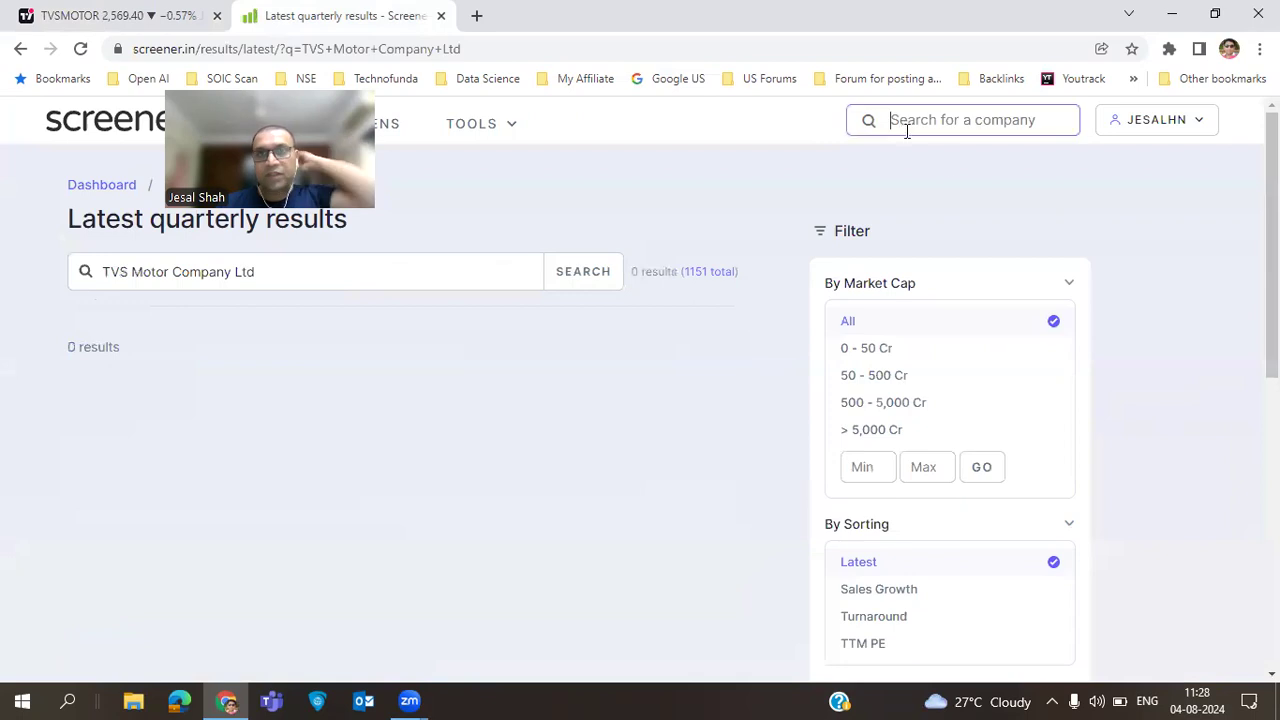
key(ctrl+v)
click(962, 172)
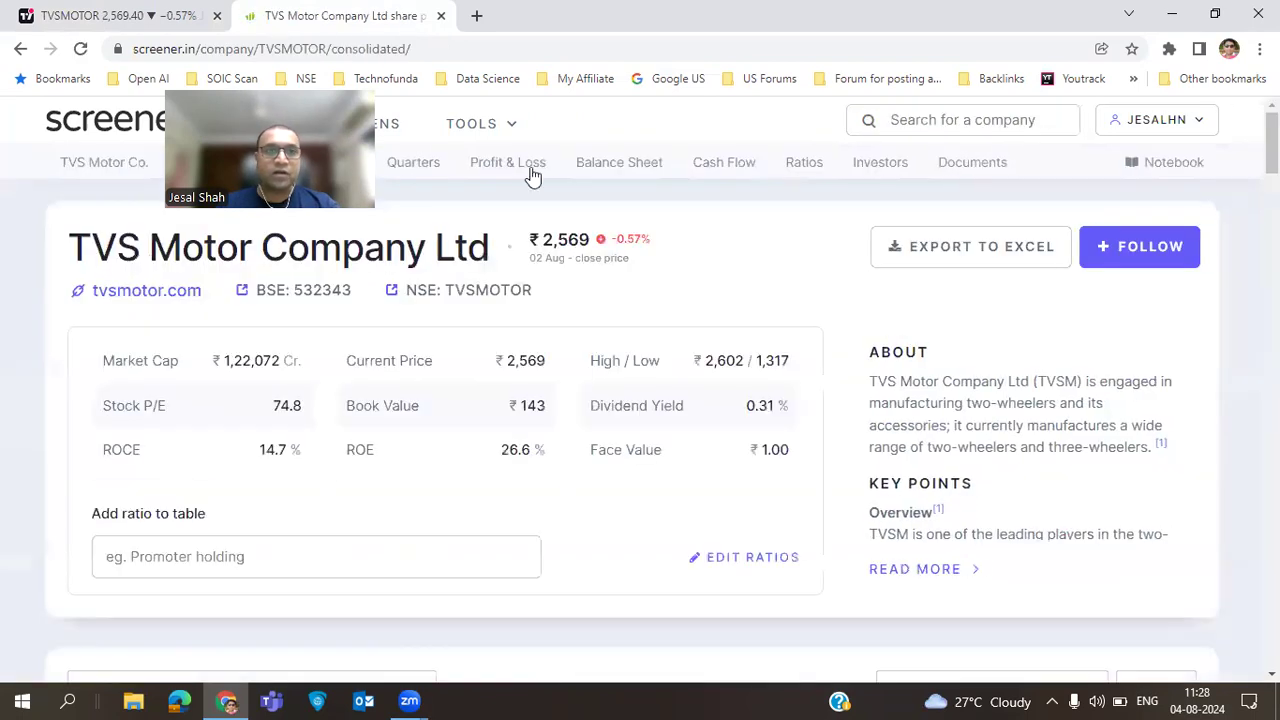
click(440, 166)
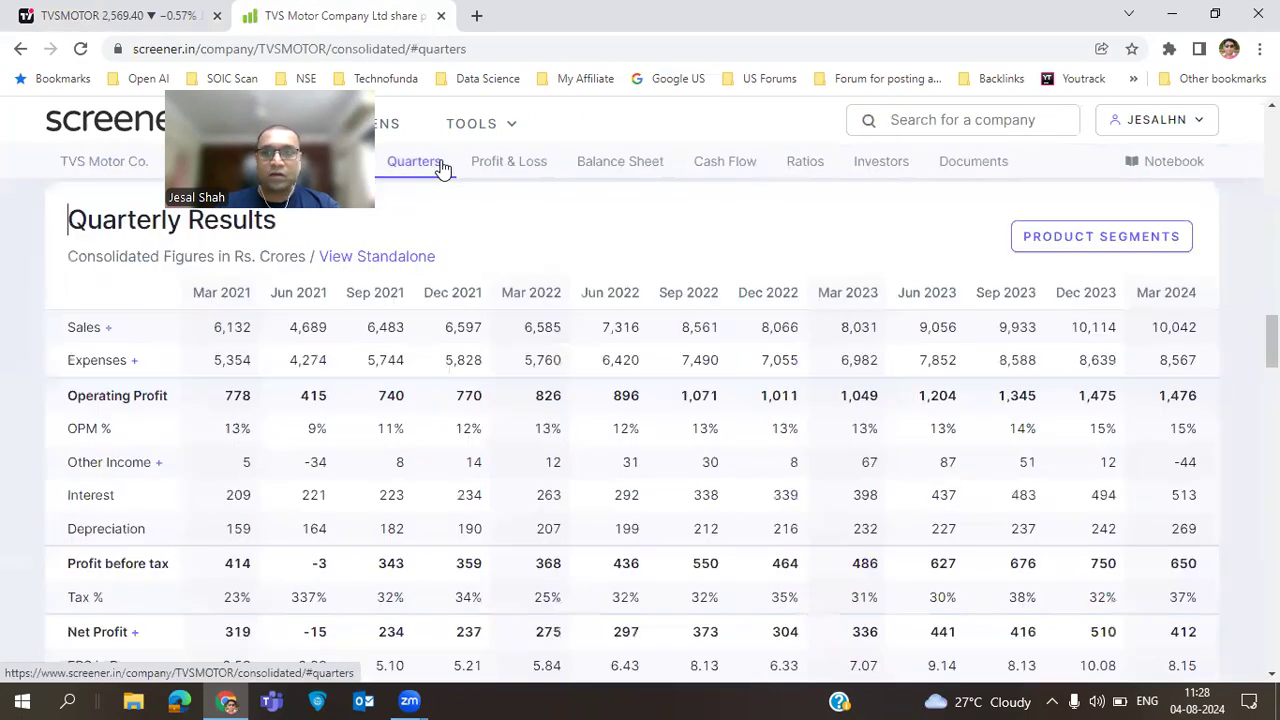
- Return to TradingView and examine the TVS Motor weekly chart from 2023 to mid-2024
click(123, 15)
scroll(1090, 296, up, 3)
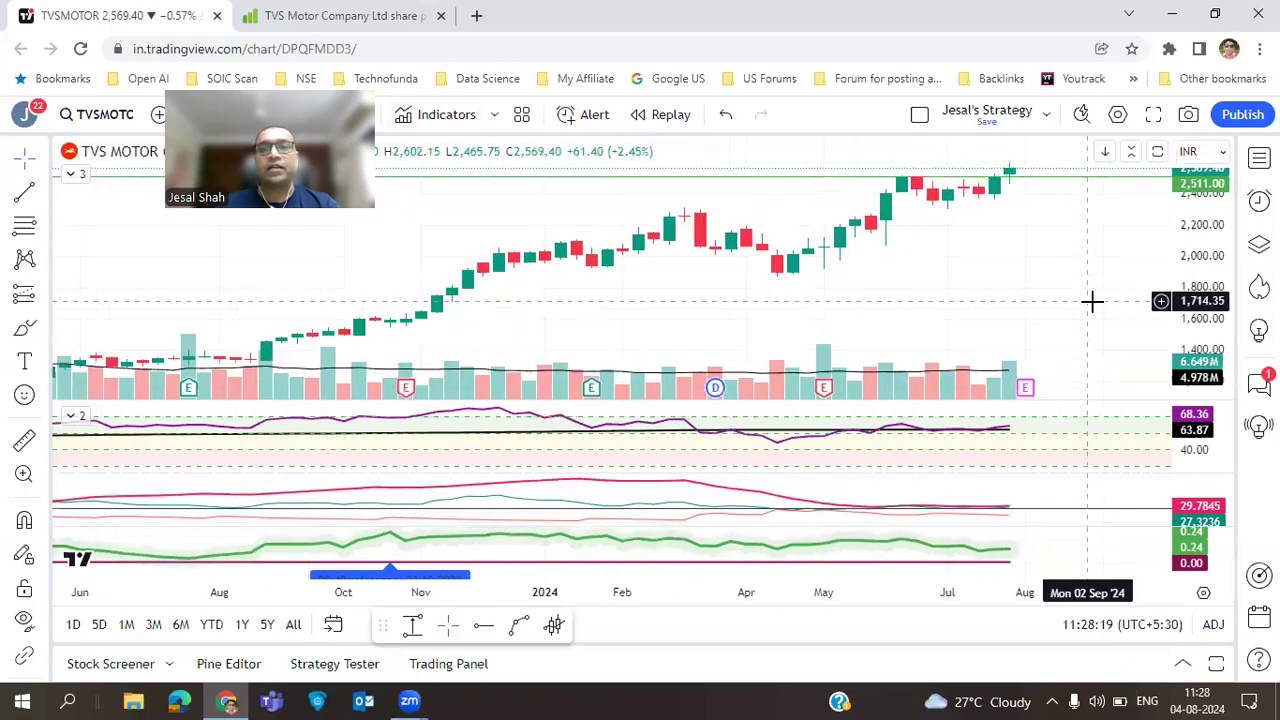
scroll(1087, 300, down, 3)
scroll(1090, 296, down, 3)
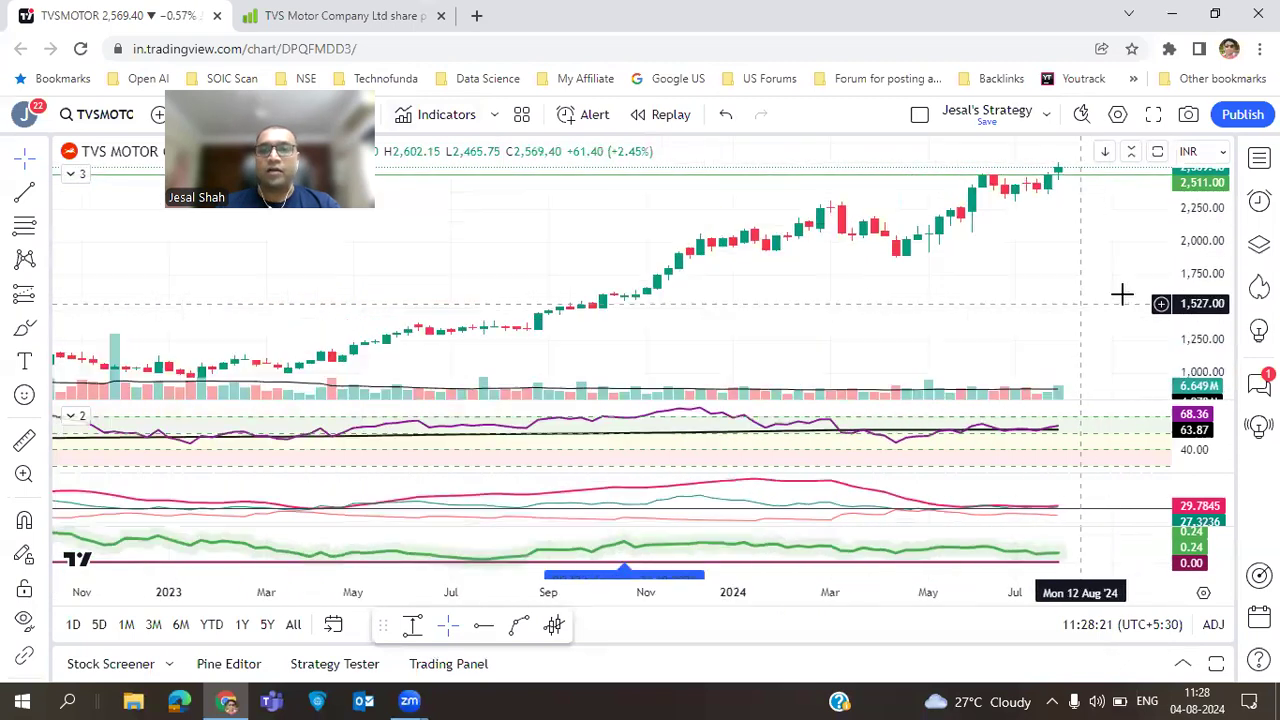
scroll(1094, 288, down, 1)
scroll(1090, 294, up, 2)
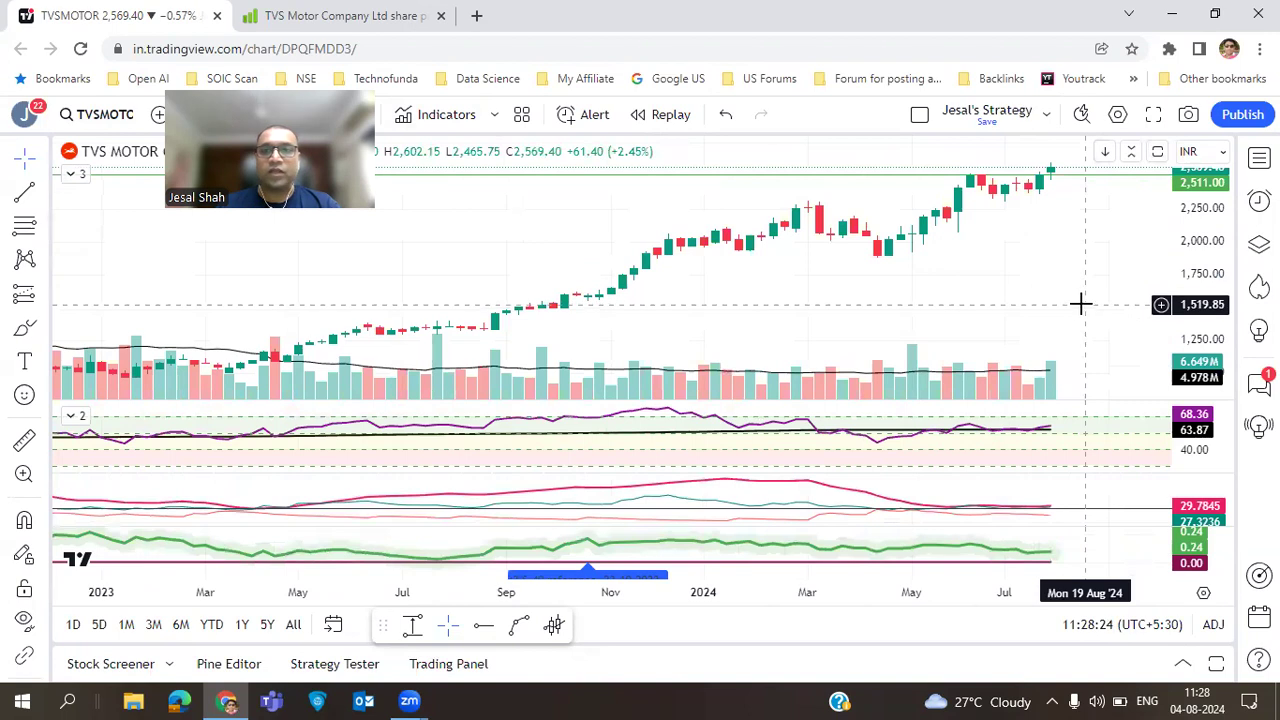
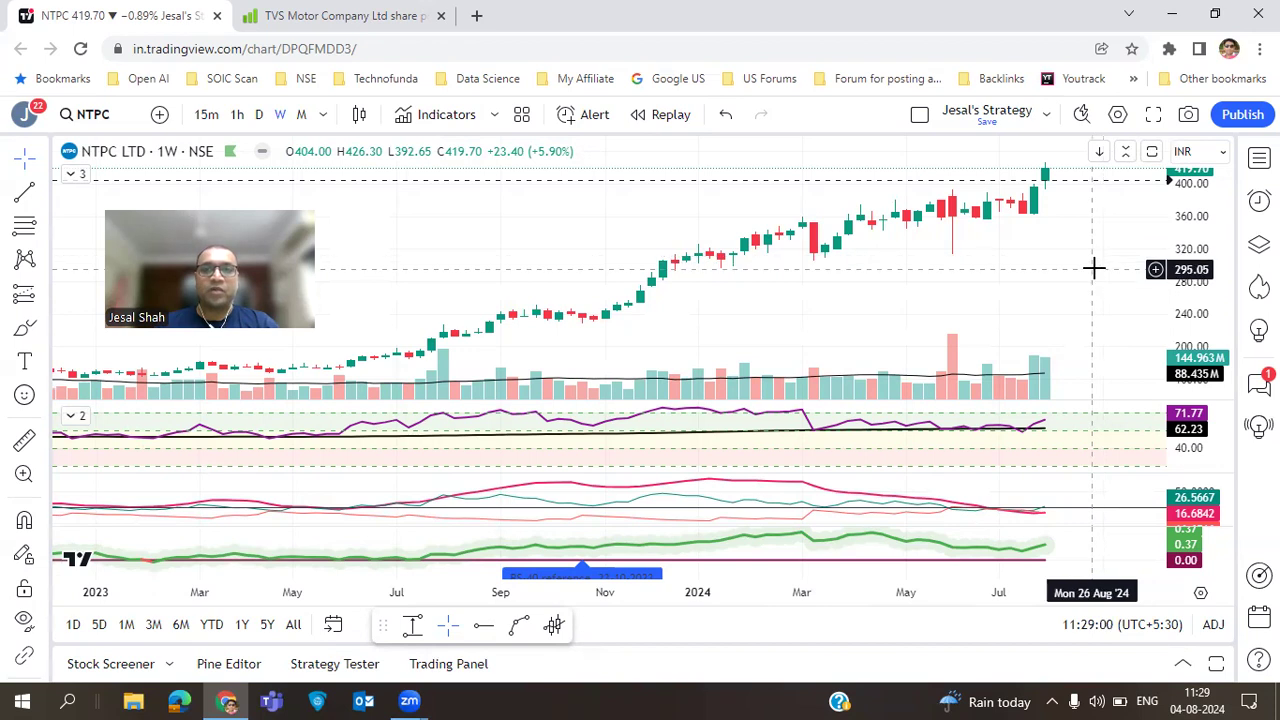
- View the recent months of the NTPC weekly chart, and look up the NTPC company page in Screener
scroll(1092, 273, up, 2)
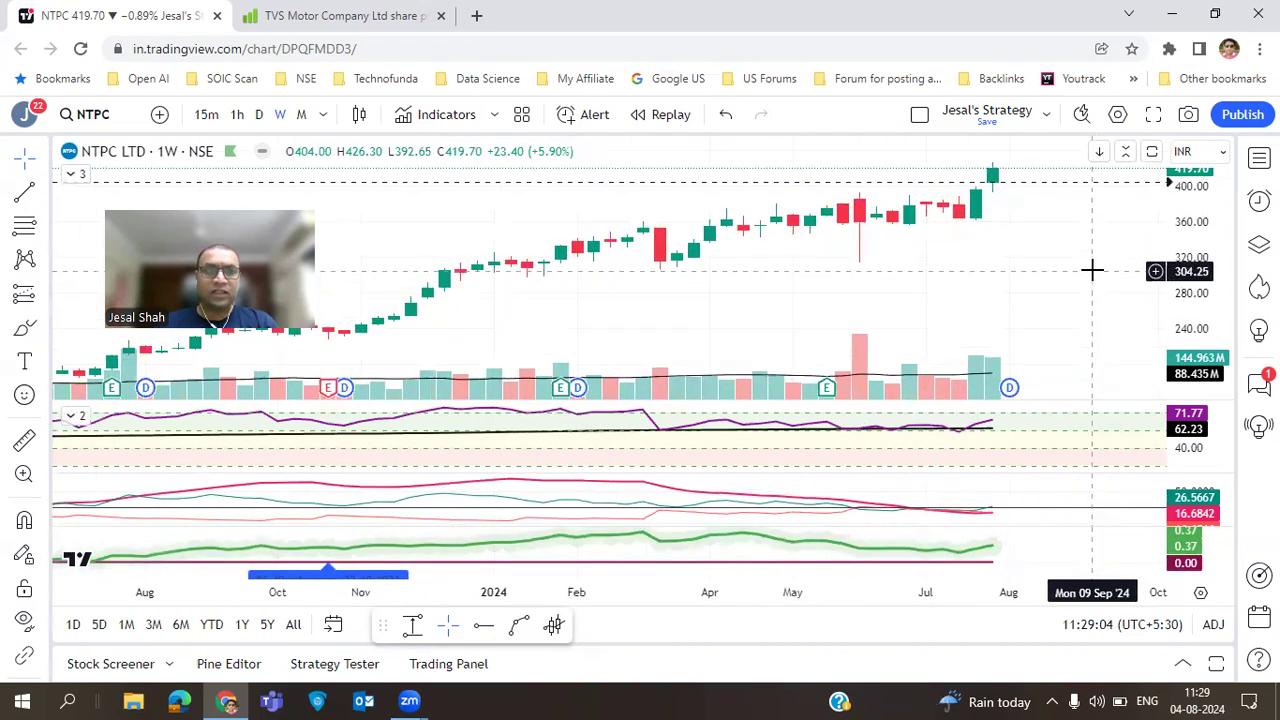
click(345, 15)
click(979, 119)
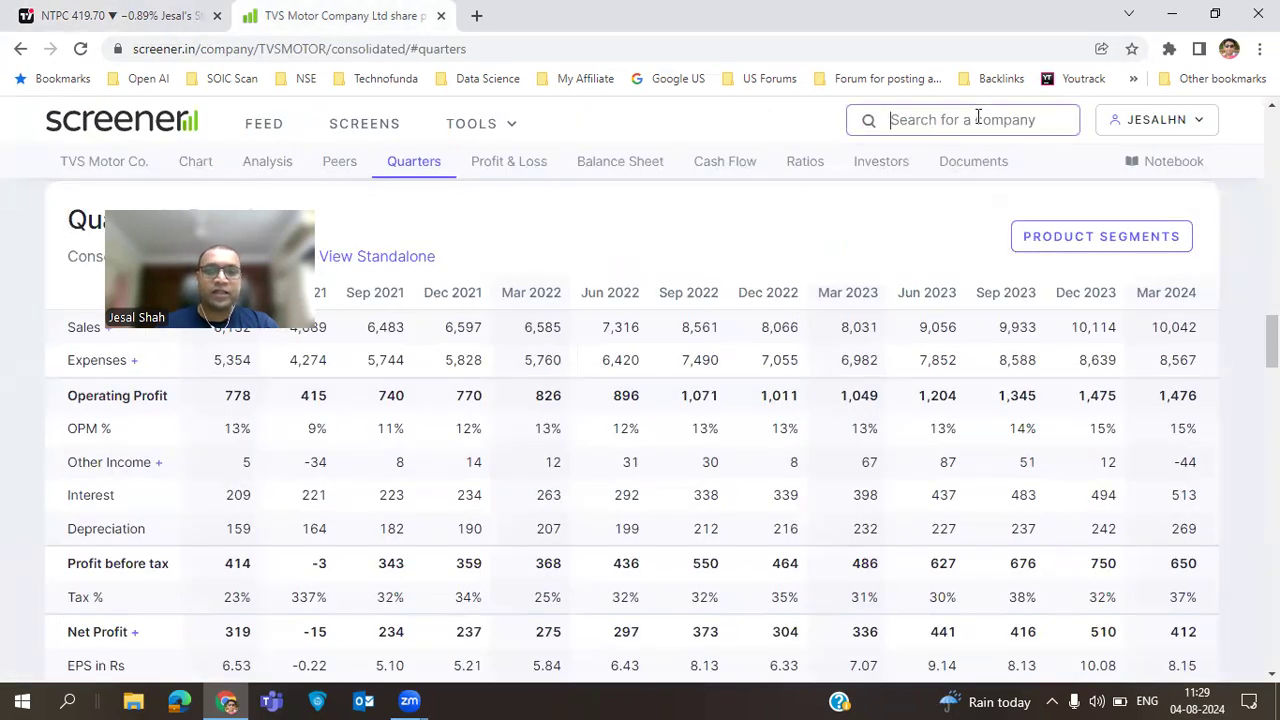
text(ntpc)
key(Return)
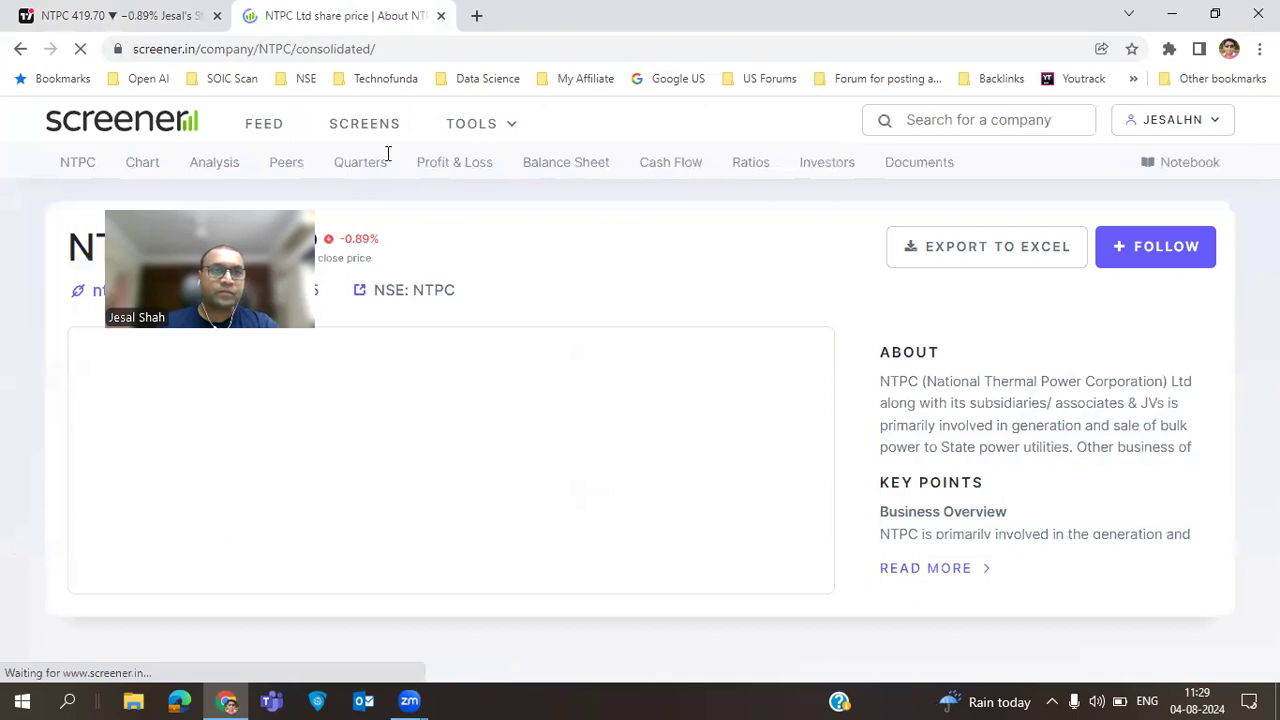
- View NTPC's consolidated Quarterly Results table and copy the company name NTPC Ltd
click(390, 163)
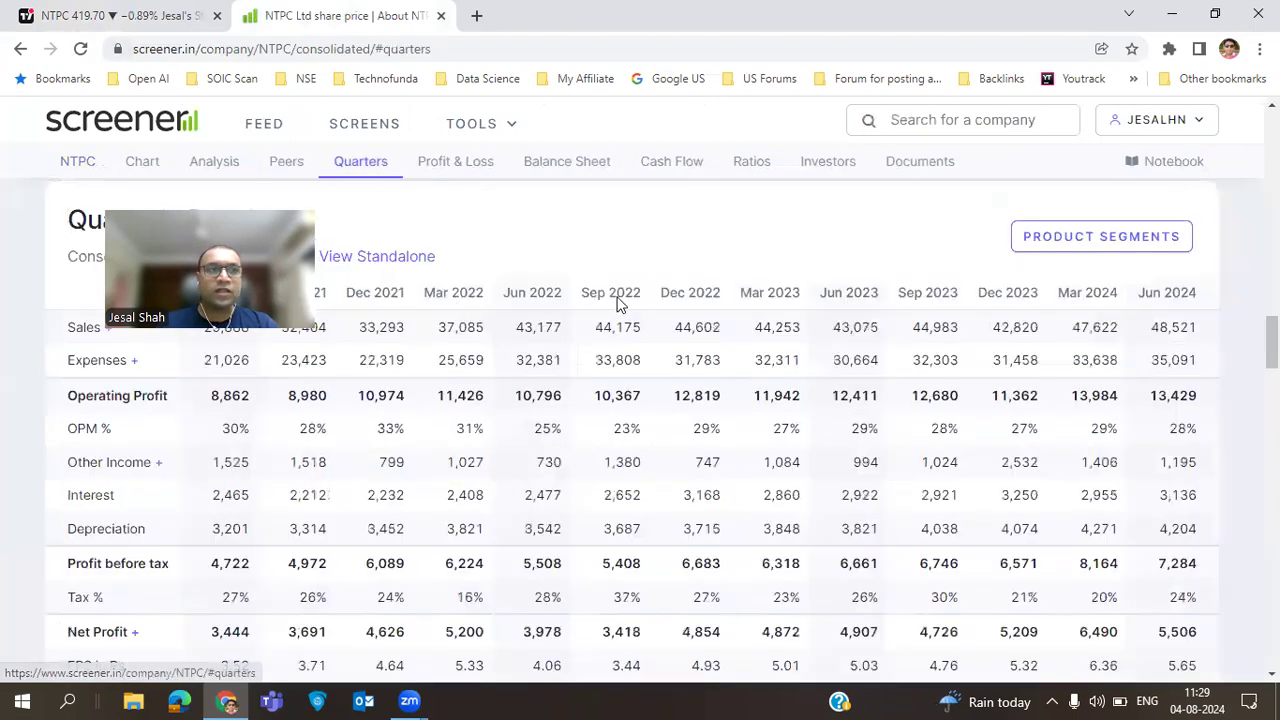
scroll(640, 316, up, 15)
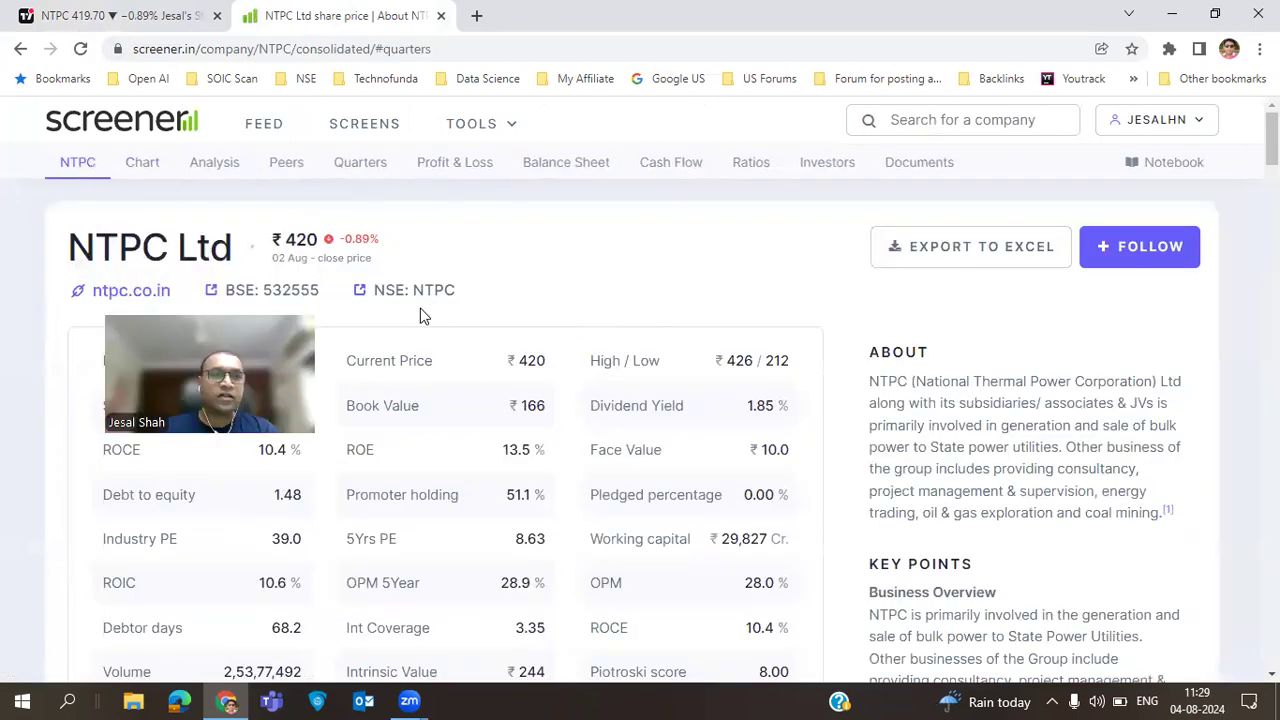
triple_click(150, 247)
key(ctrl+c)
- Go to Latest quarterly results and search with the copied name NTPC Ltd
click(250, 133)
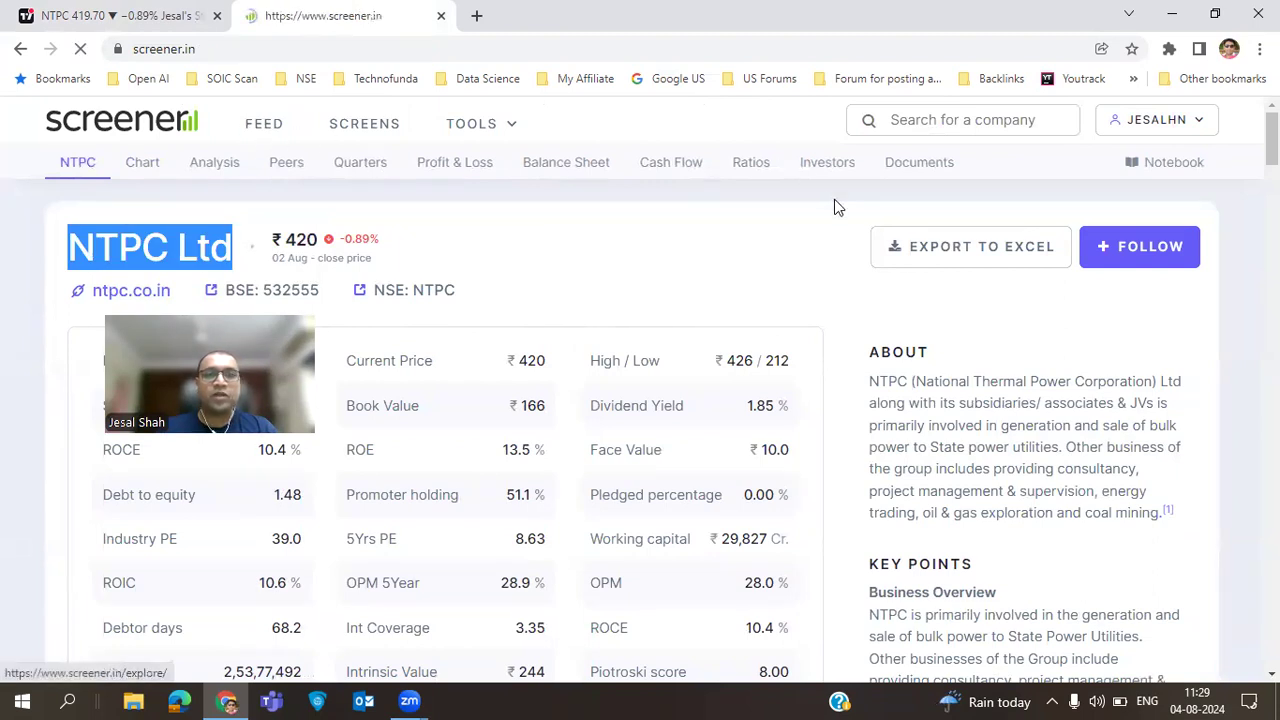
click(883, 257)
click(406, 272)
key(ctrl+v)
click(697, 275)
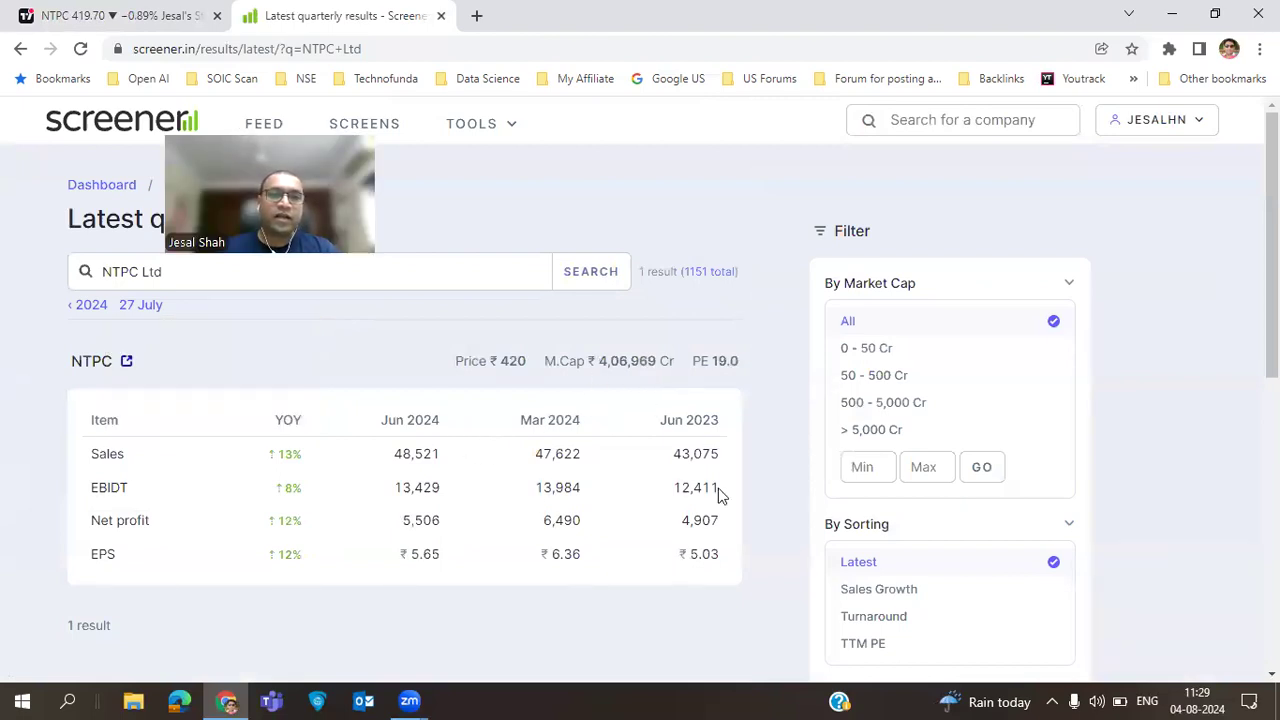
- Compare NTPC's sales across the quarters and check its year-on-year net profit growth
drag(330, 457, 285, 455)
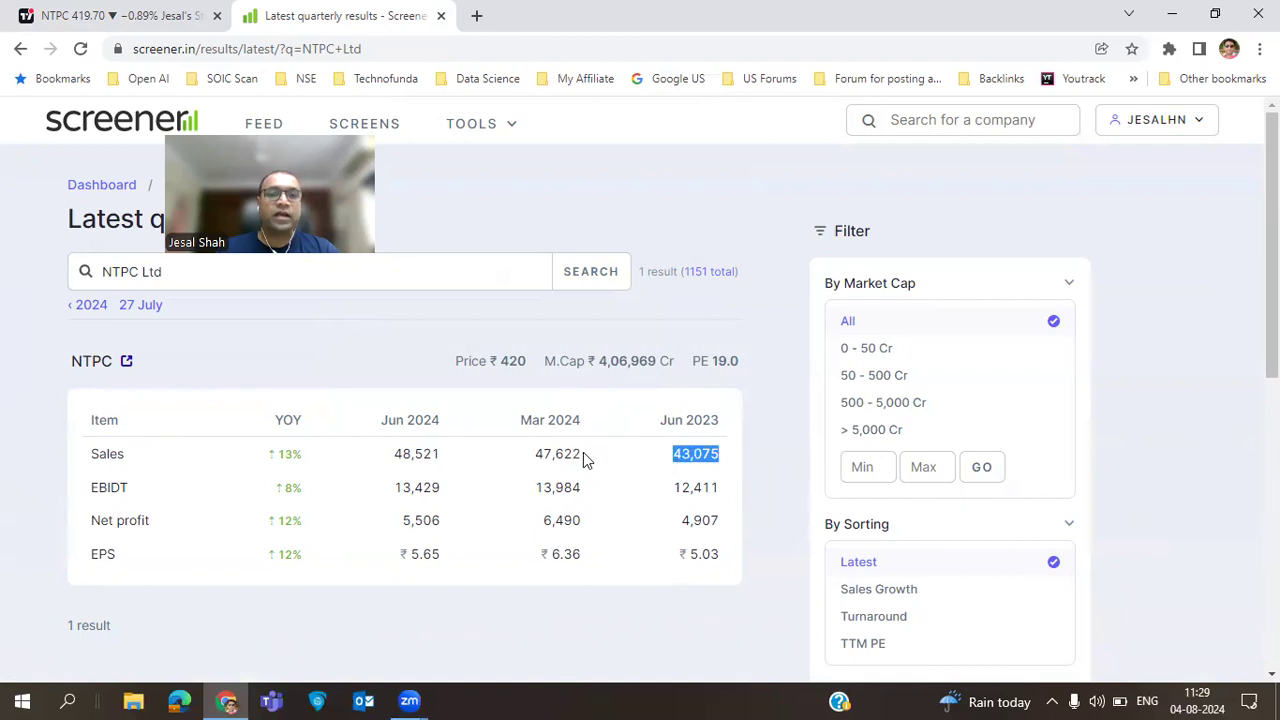
drag(585, 459, 518, 459)
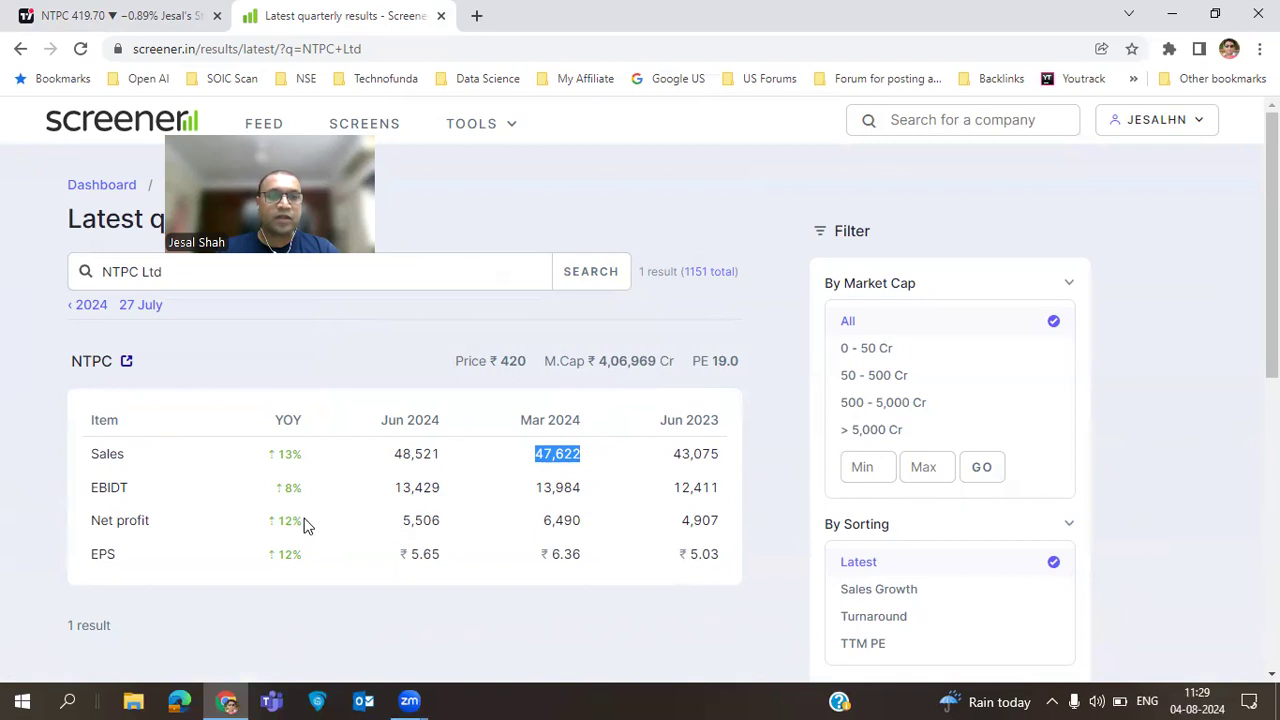
drag(305, 521, 277, 520)
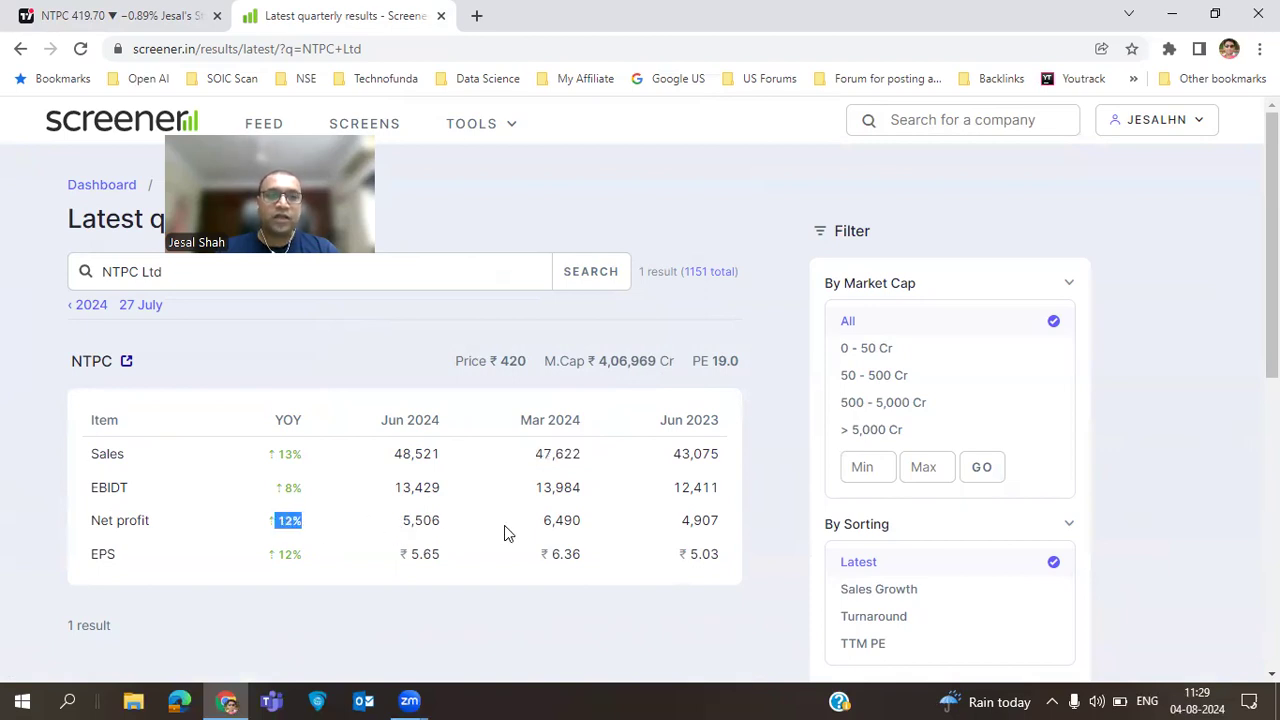
- Return to TradingView and examine the NTPC weekly chart from 2023 to August 2024
click(112, 14)
scroll(1054, 288, down, 2)
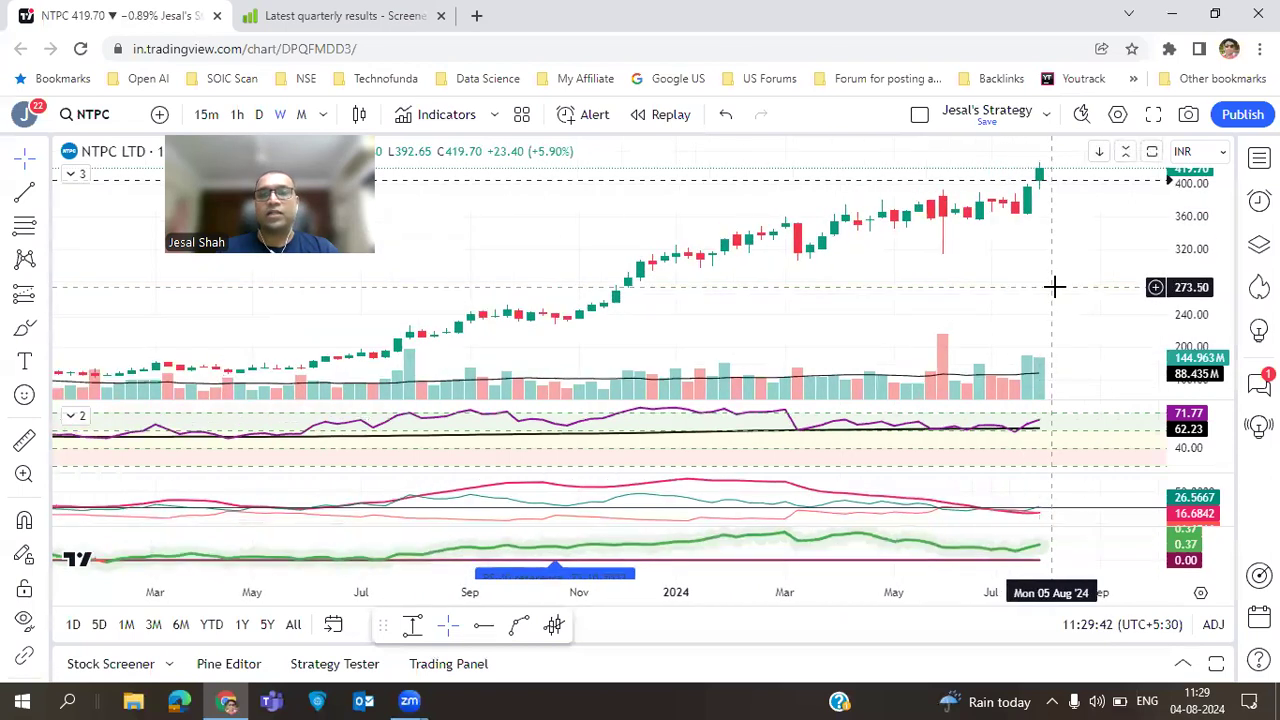
scroll(880, 310, down, 3)
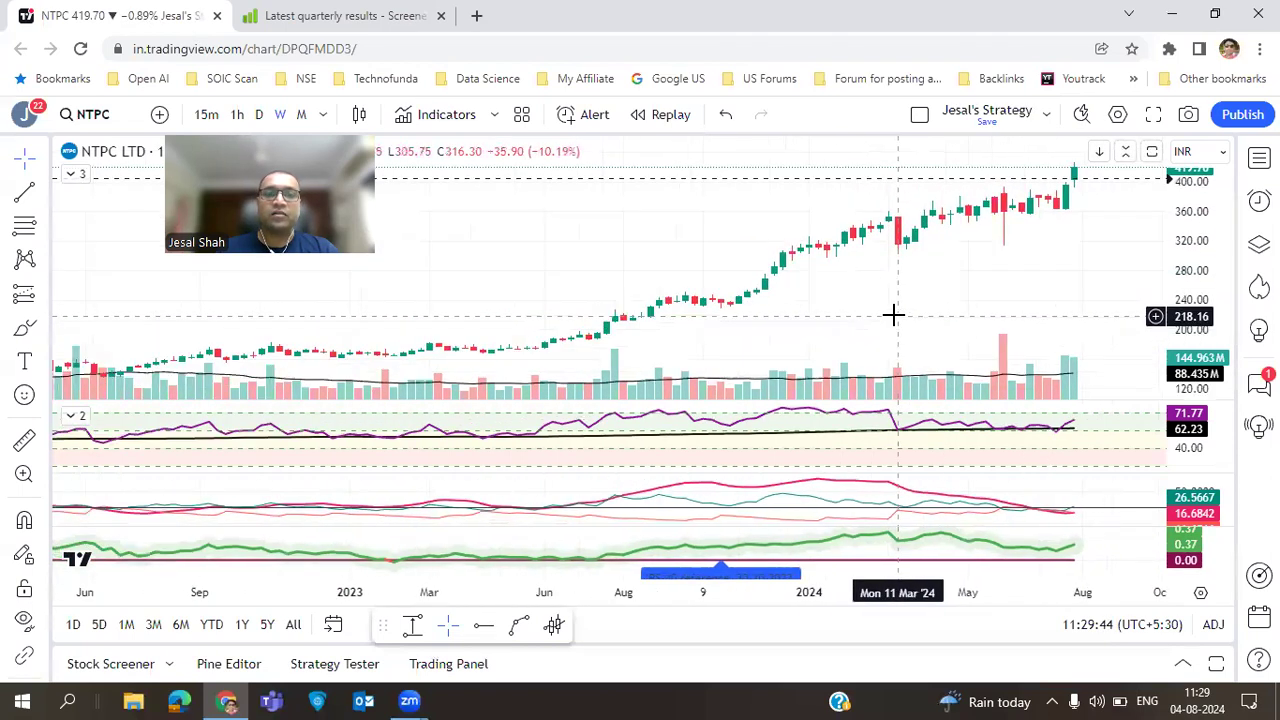
scroll(893, 315, up, 2)
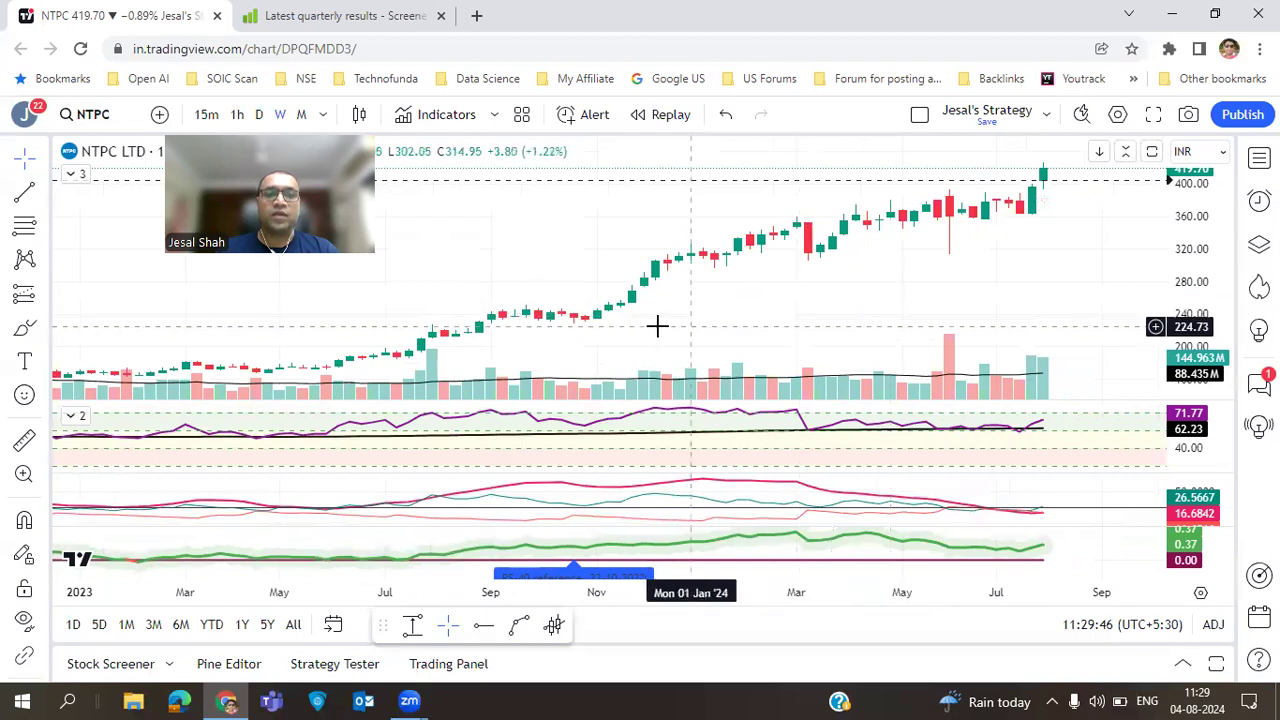
scroll(1040, 294, up, 3)
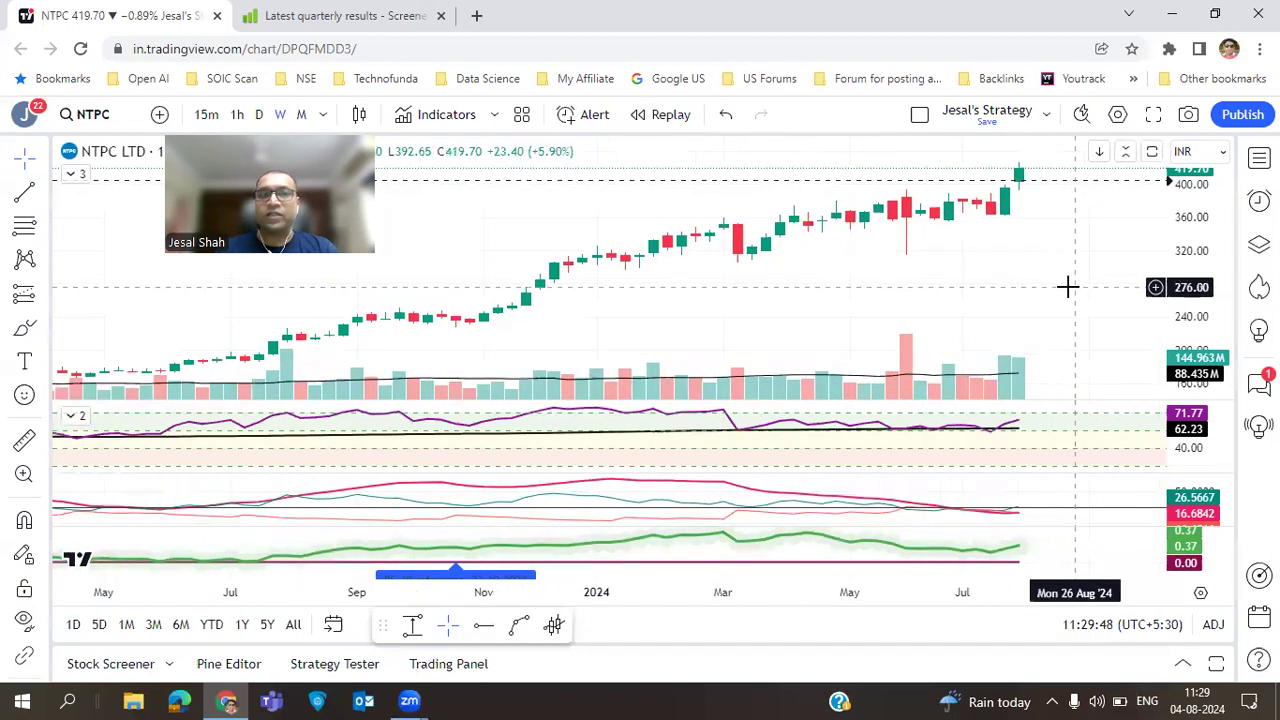
- Load the HSCL (Himadri Speciality) weekly chart in place of NTPC
text(HSCL)
key(Return)
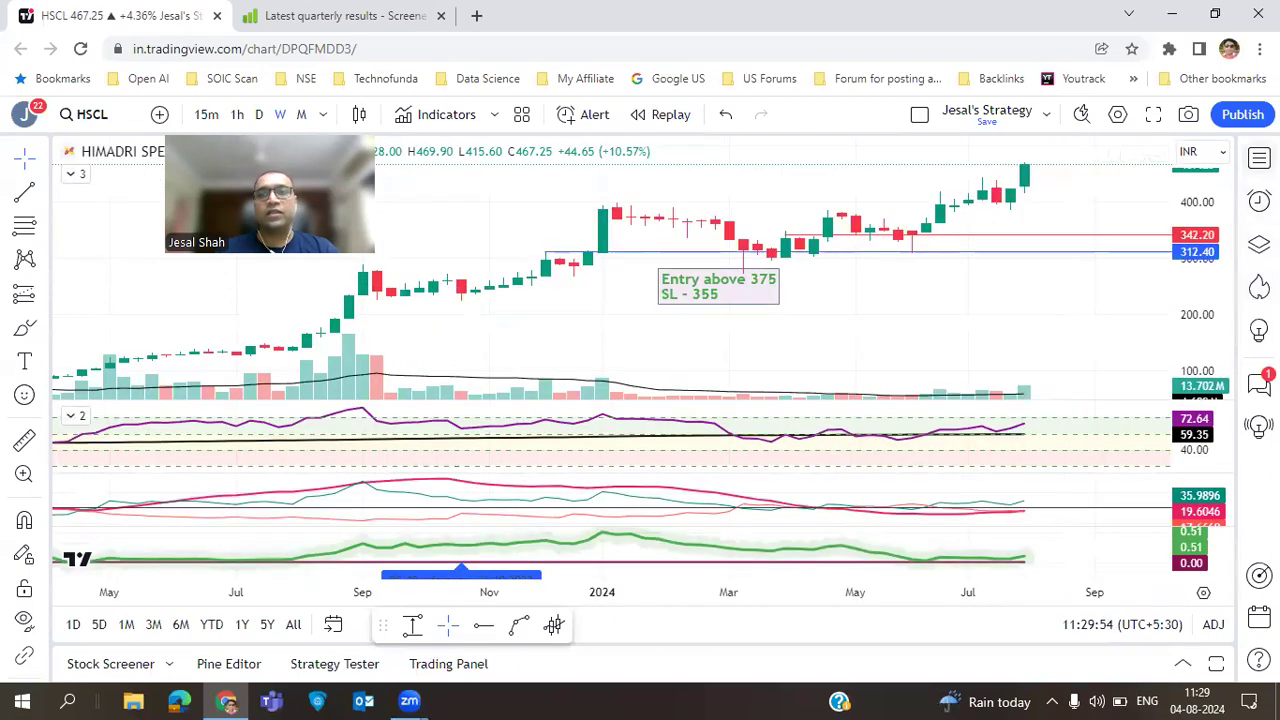
click(1259, 158)
click(1259, 158)
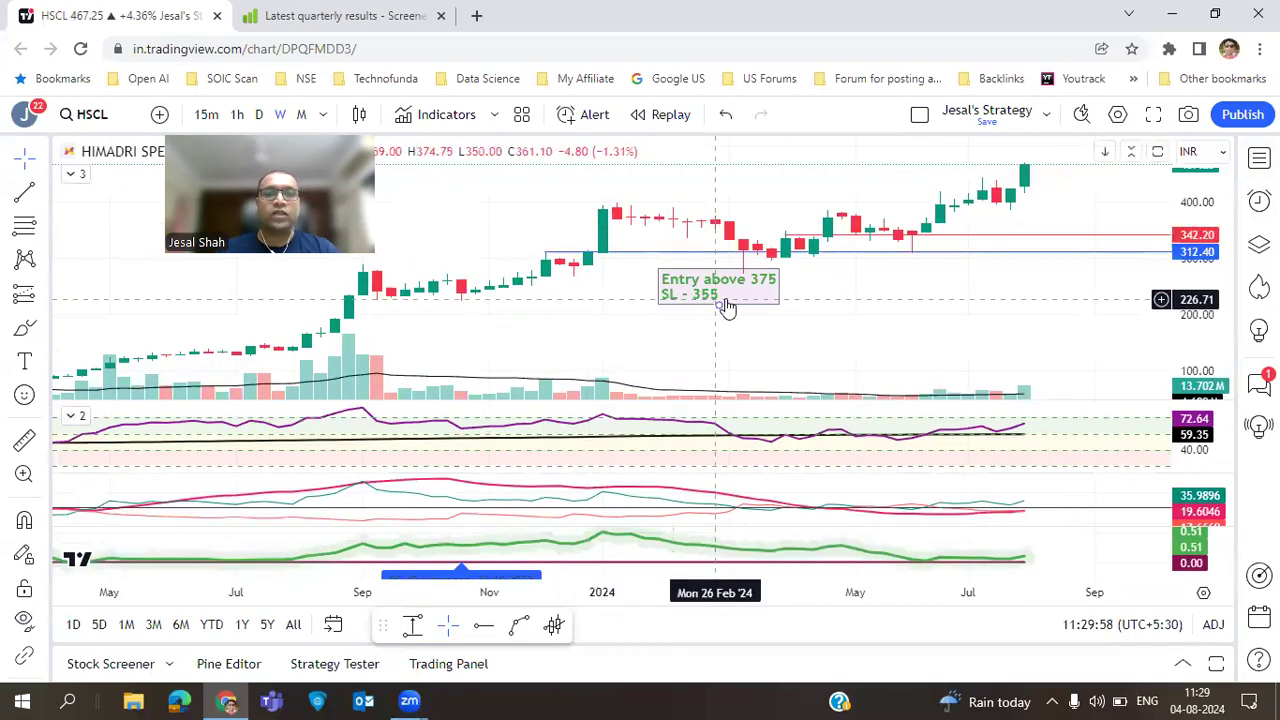
right_click(858, 312)
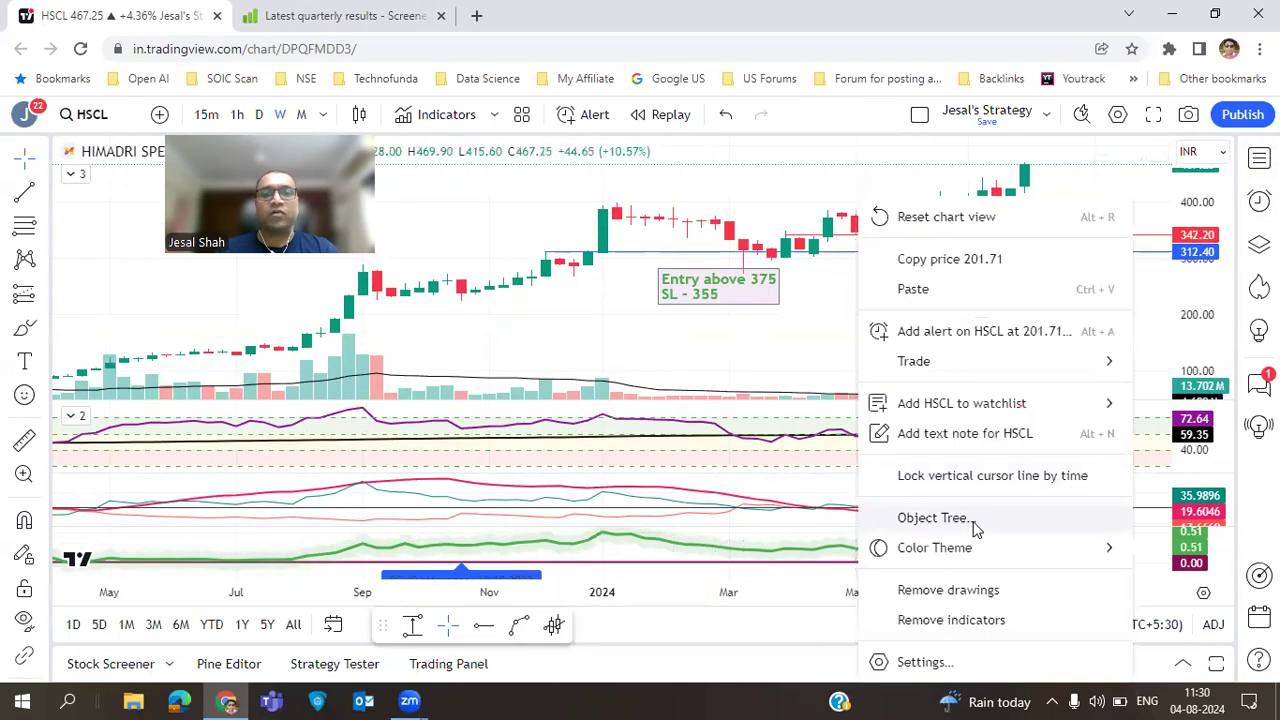
mouse_move(967, 546)
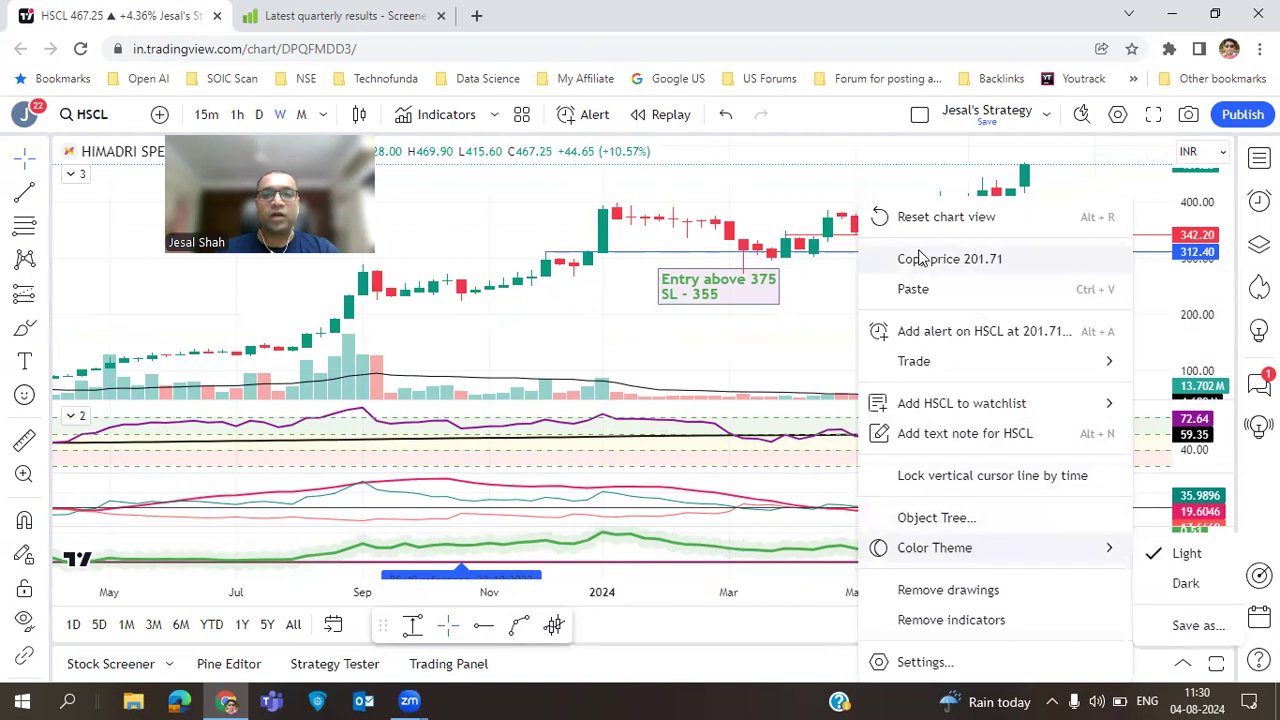
click(672, 312)
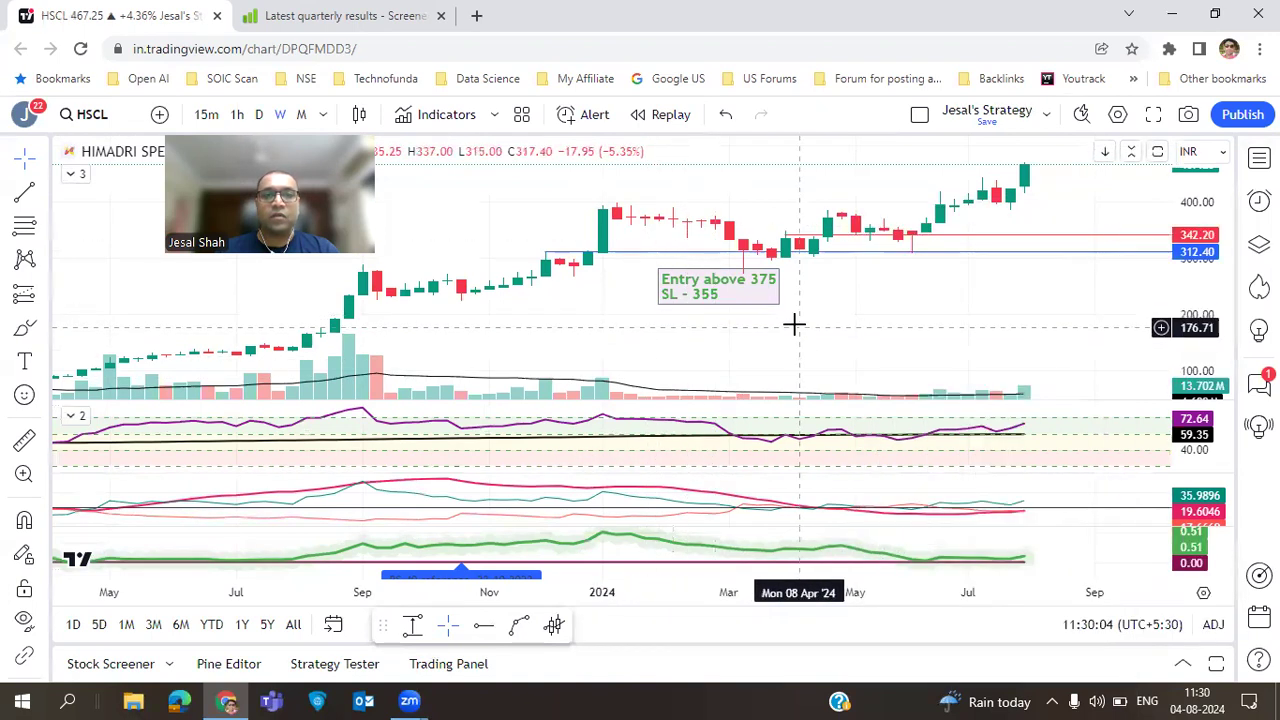
- Maximize the HSCL price pane so the indicator panes below it are hidden
scroll(1022, 350, down, 2)
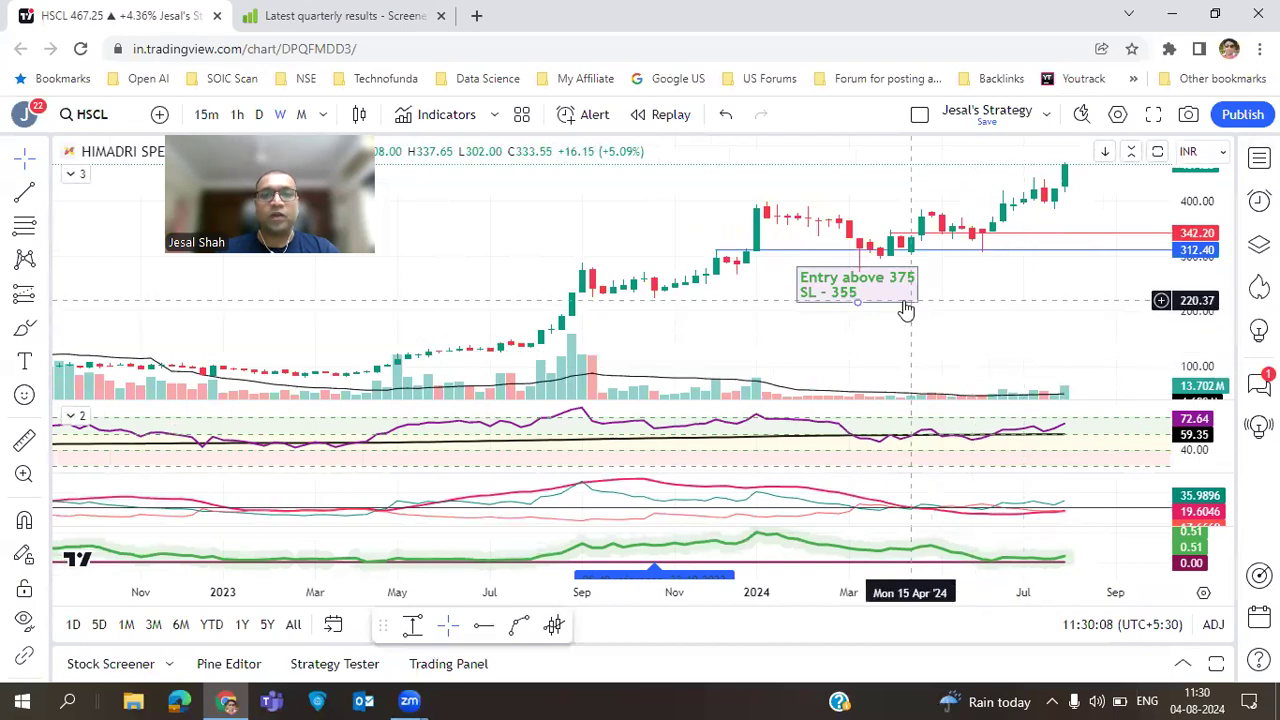
scroll(988, 328, up, 3)
double_click(983, 320)
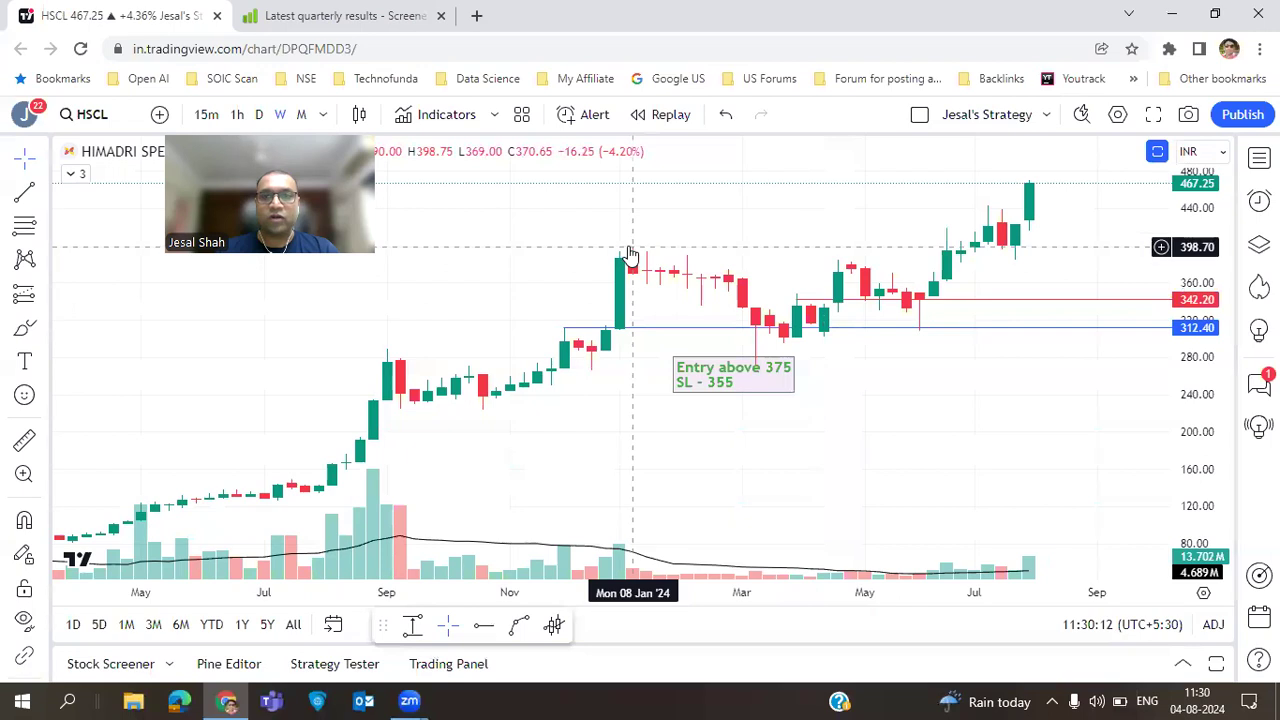
- Clear the "Entry above 375 SL - 355" note and the old level lines, and draw a horizontal line at 395.70 on the January 2024 high
click(786, 382)
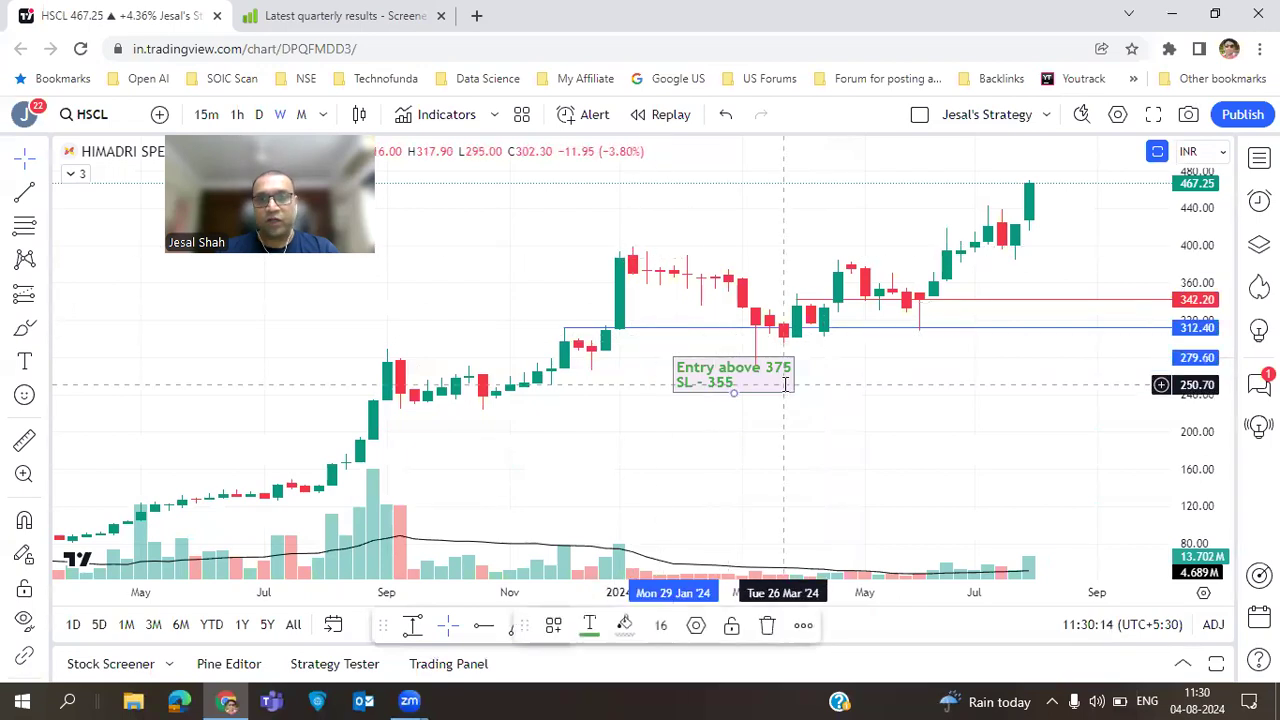
key(Delete)
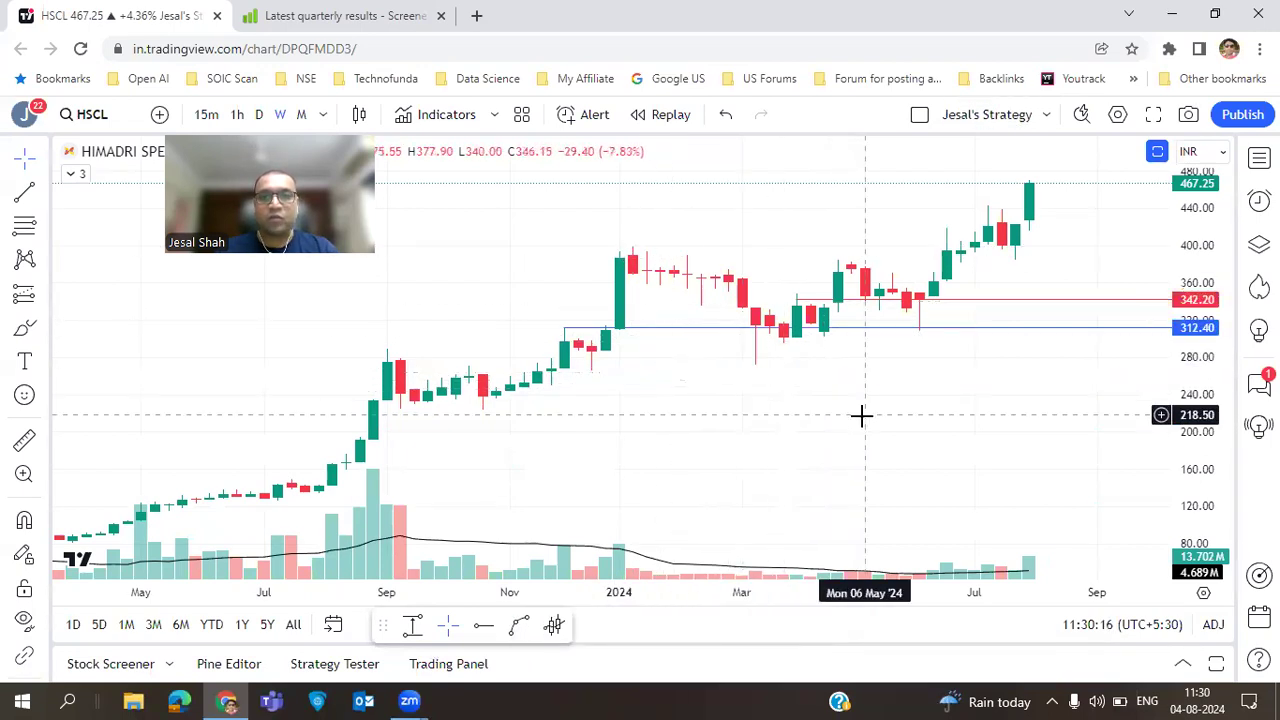
right_click(860, 417)
mouse_move(880, 550)
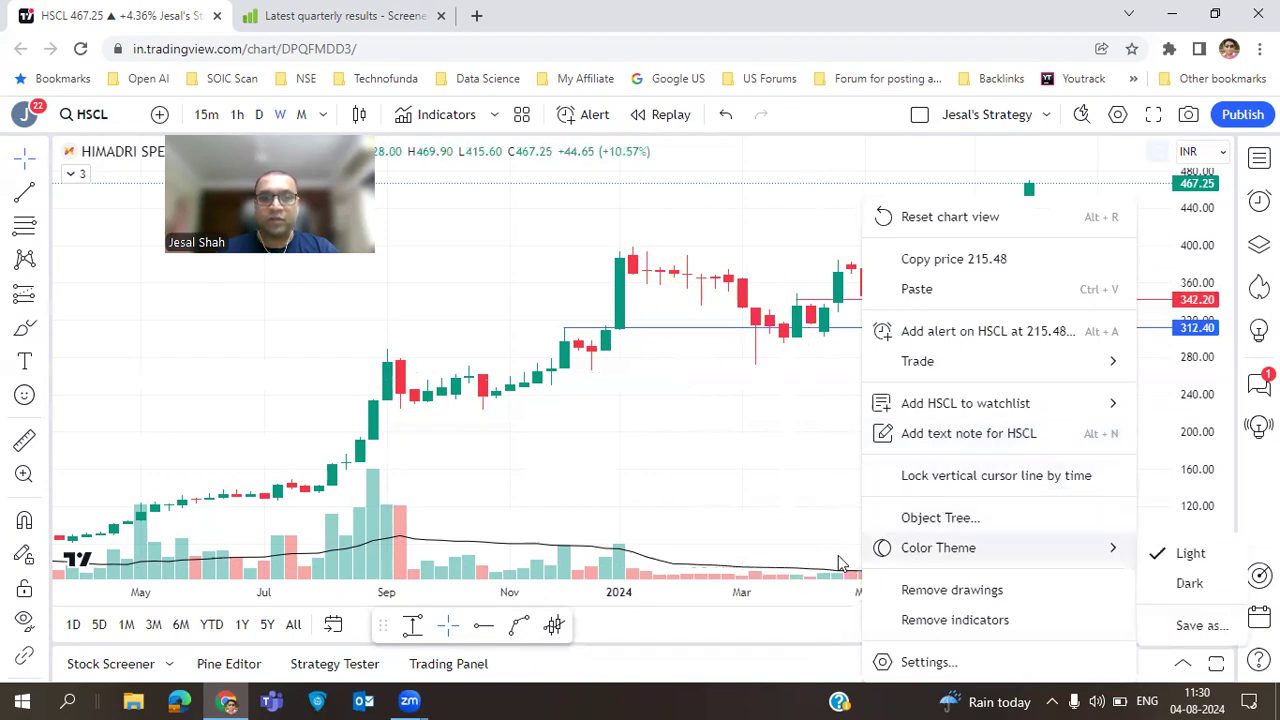
click(623, 527)
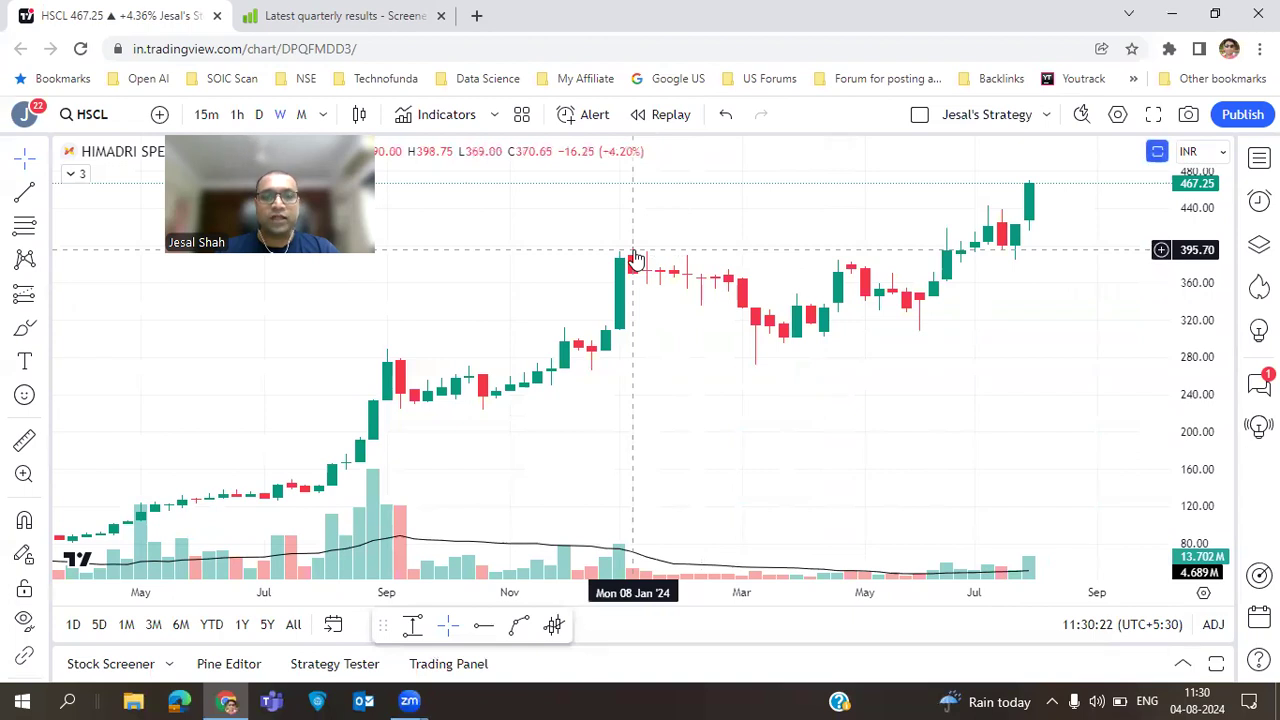
key(alt+h)
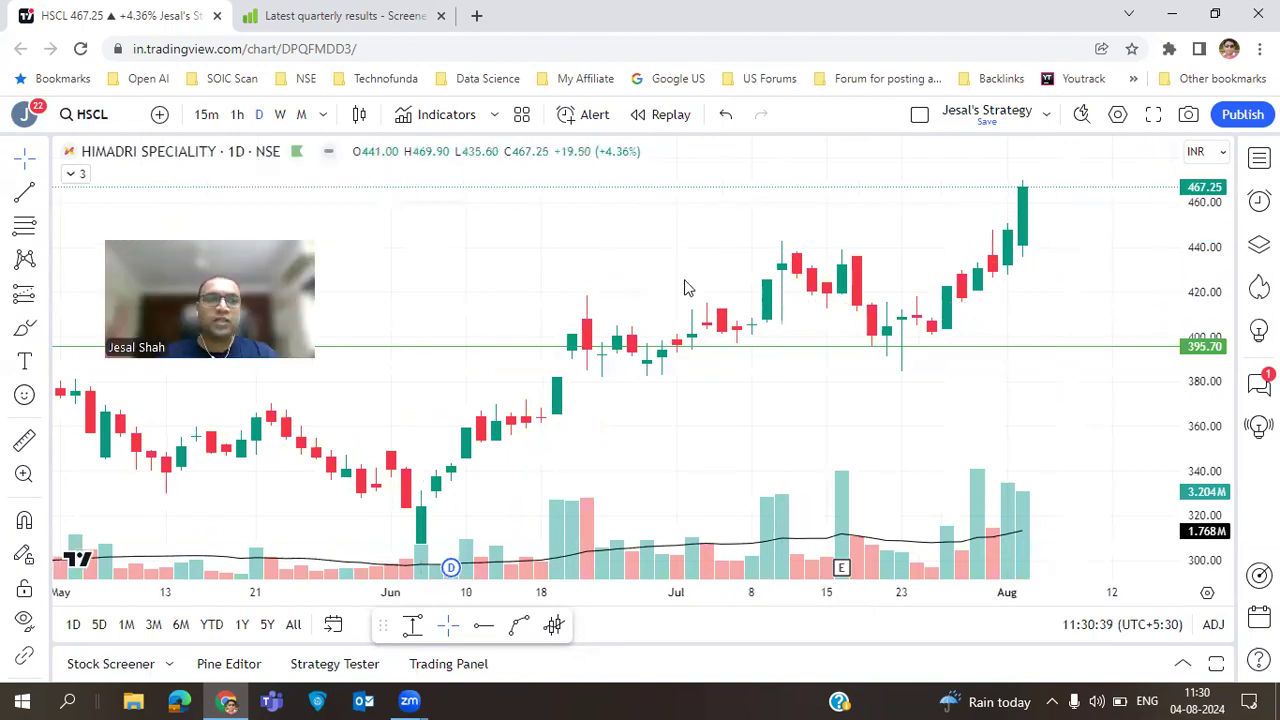
- Show the Multi EMA indicator on the HSCL daily chart and examine the candles against the averages since November 2023
scroll(685, 288, down, 2)
click(72, 173)
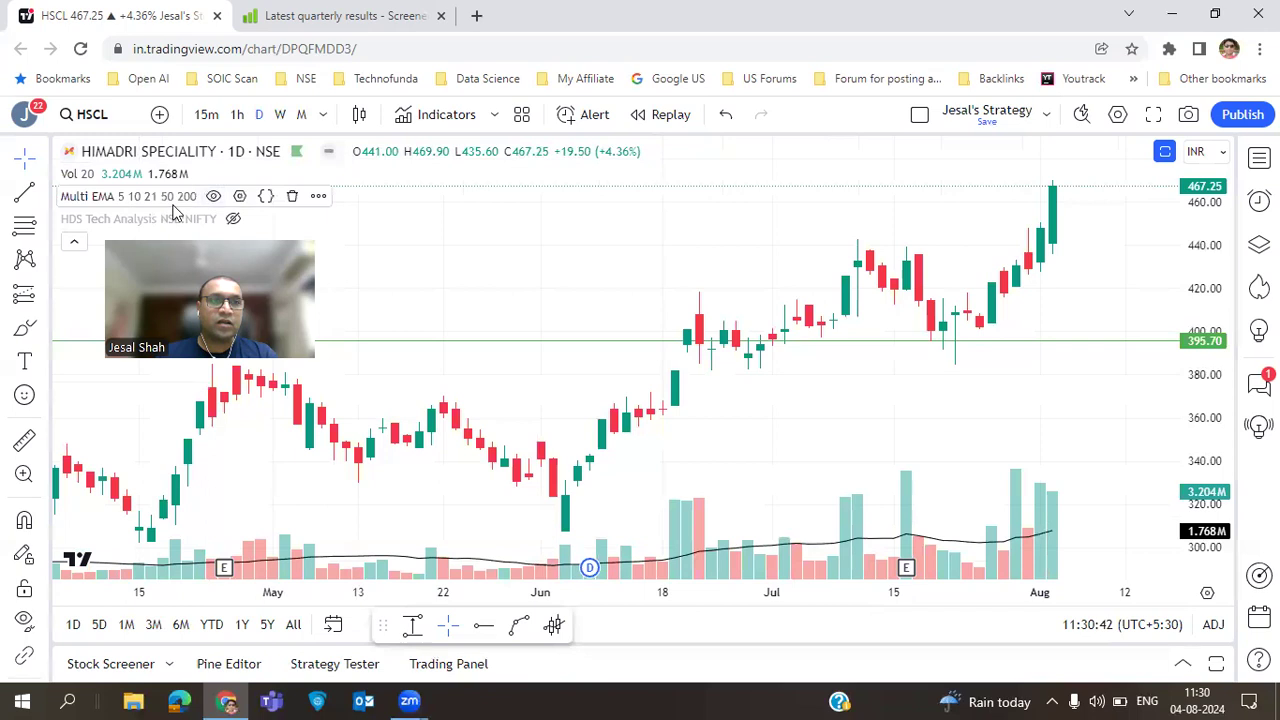
scroll(745, 238, down, 3)
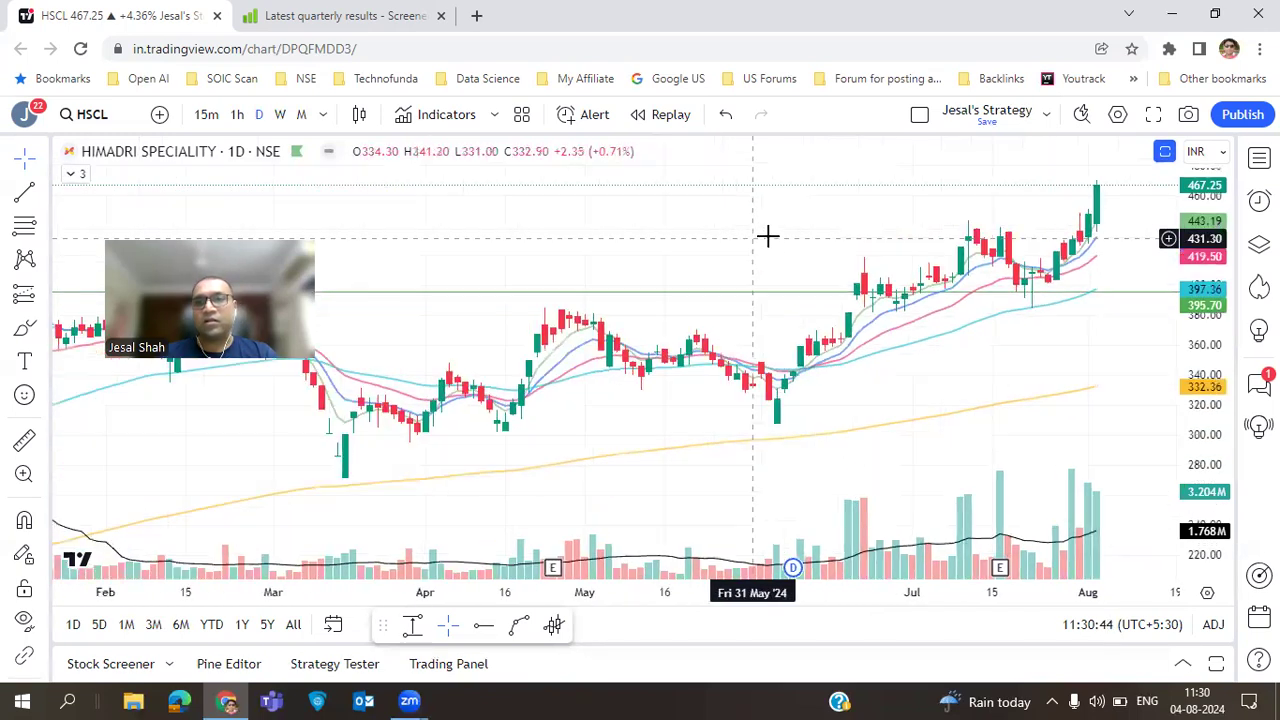
scroll(770, 240, down, 3)
scroll(773, 255, down, 2)
scroll(771, 251, up, 3)
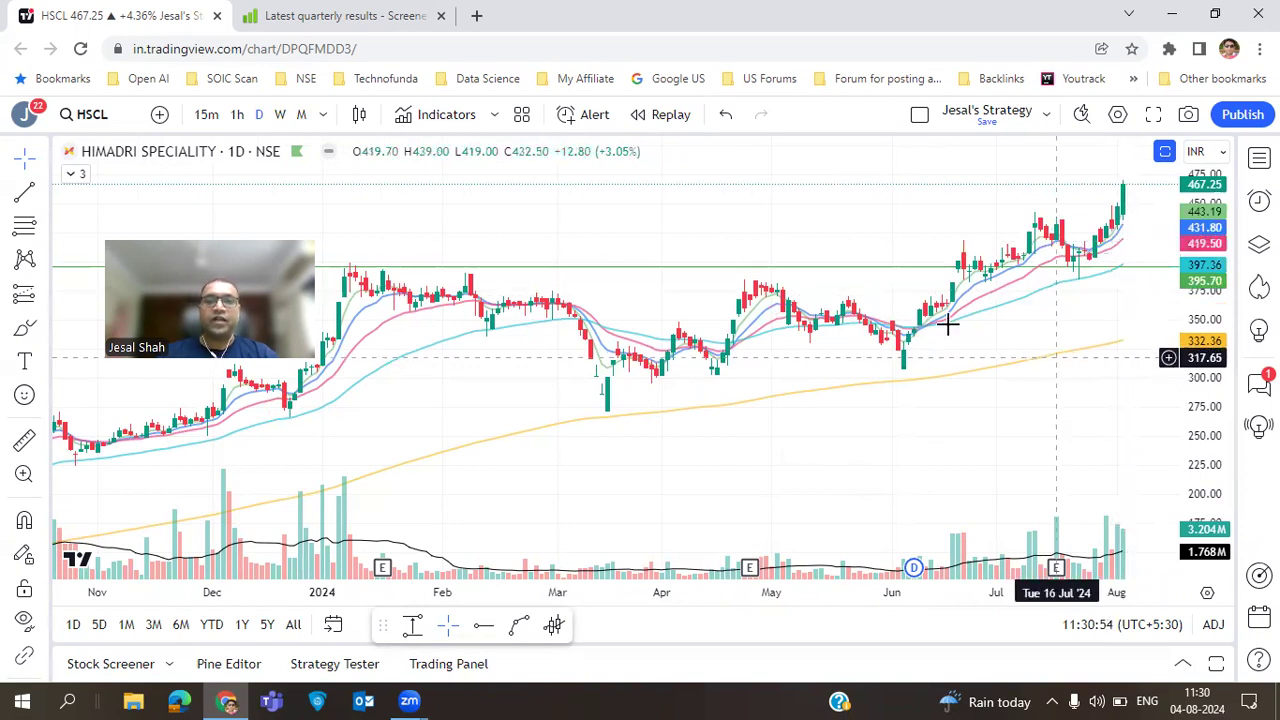
scroll(1014, 391, down, 3)
scroll(1014, 391, up, 3)
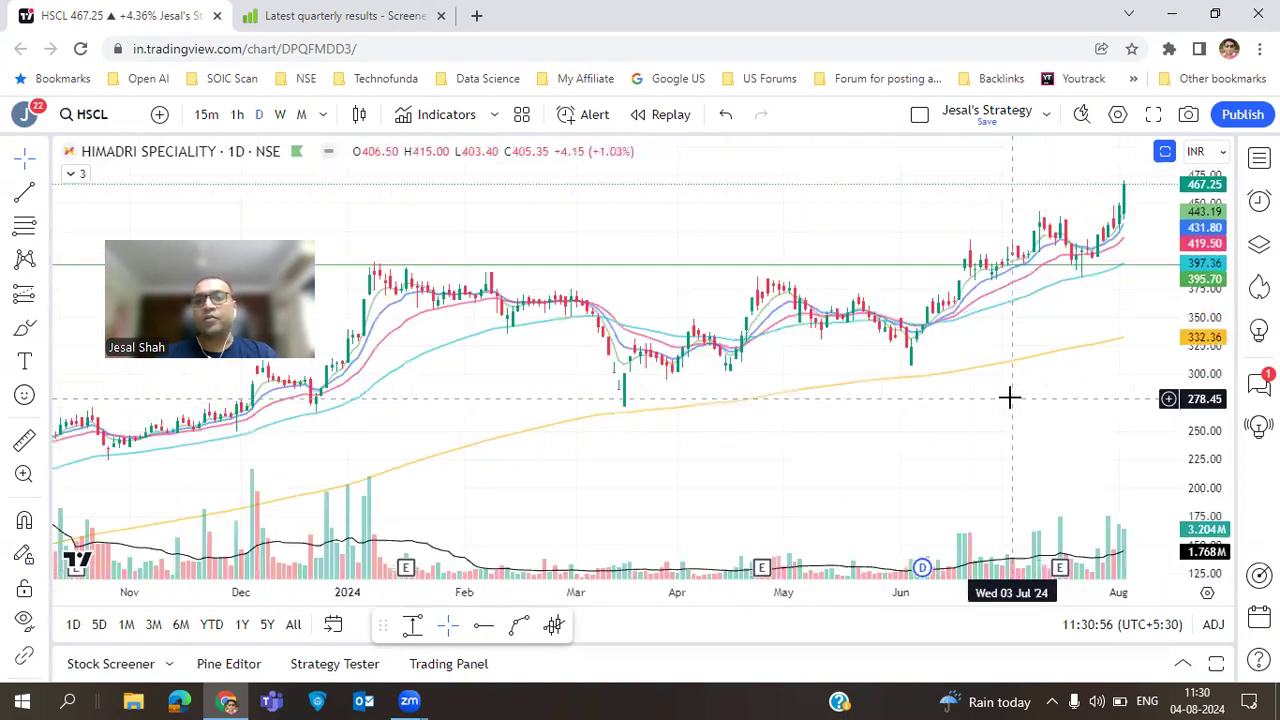
- Place the red horizontal ray over the July 2024 highs at 440.75 and add a price alert on HSCL at 452.60
scroll(1018, 399, up, 2)
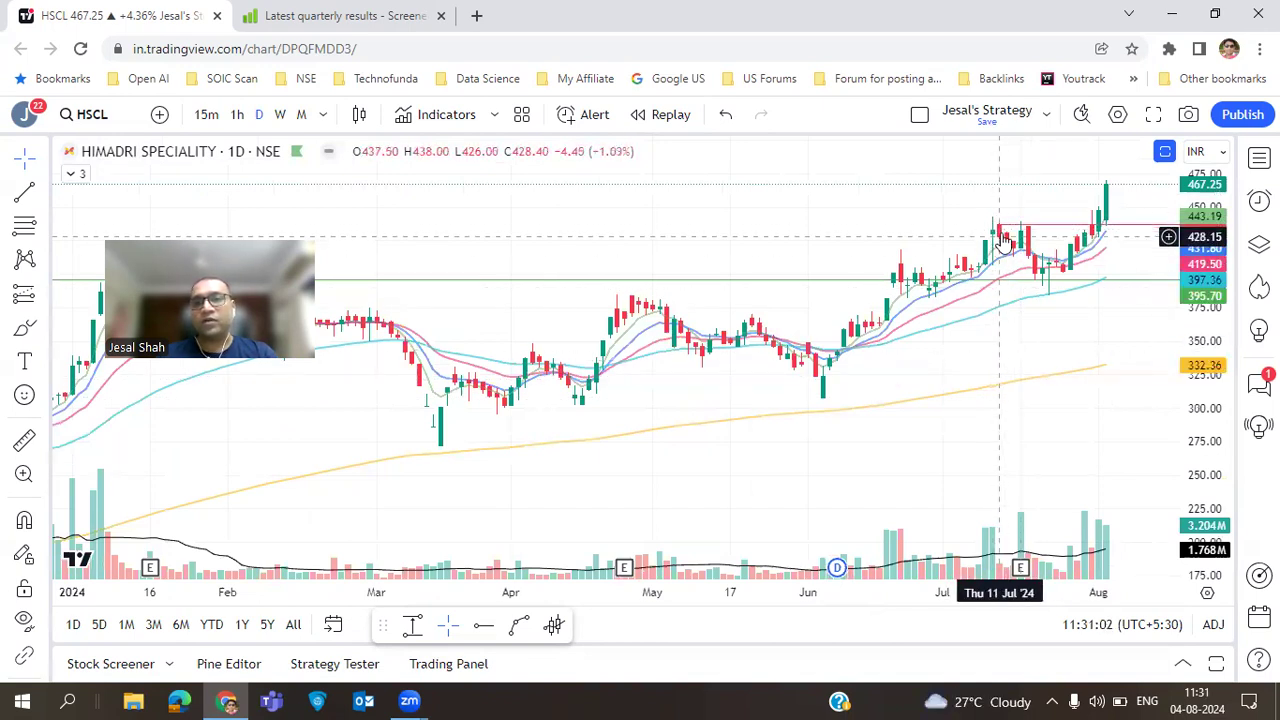
mouse_move(1082, 226)
mouse_down()
mouse_move(1056, 219)
mouse_move(1060, 236)
mouse_up()
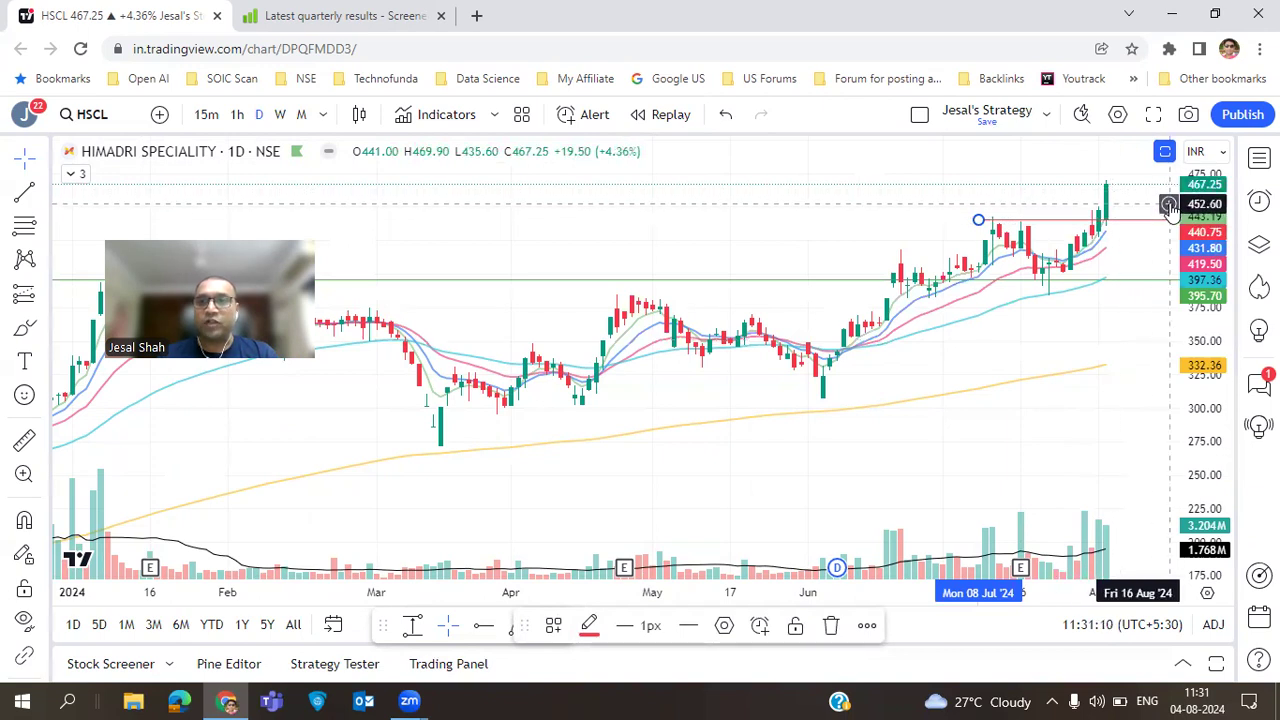
click(1168, 205)
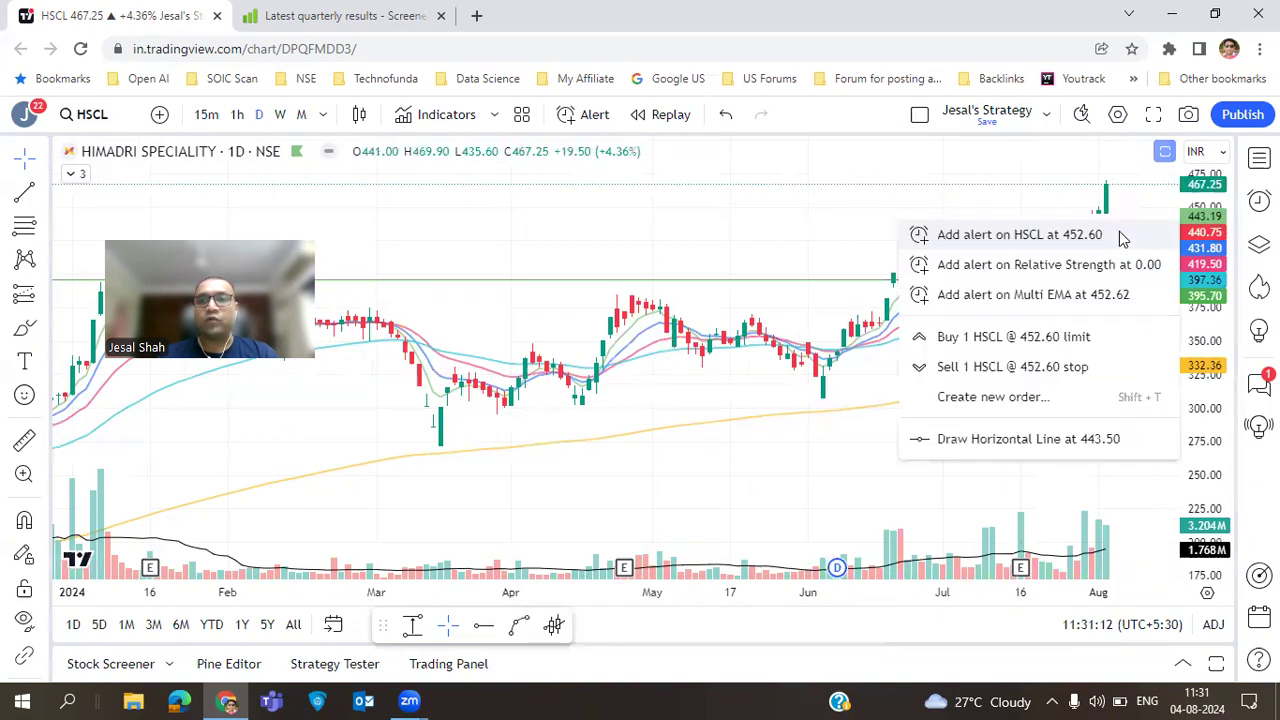
key(Escape)
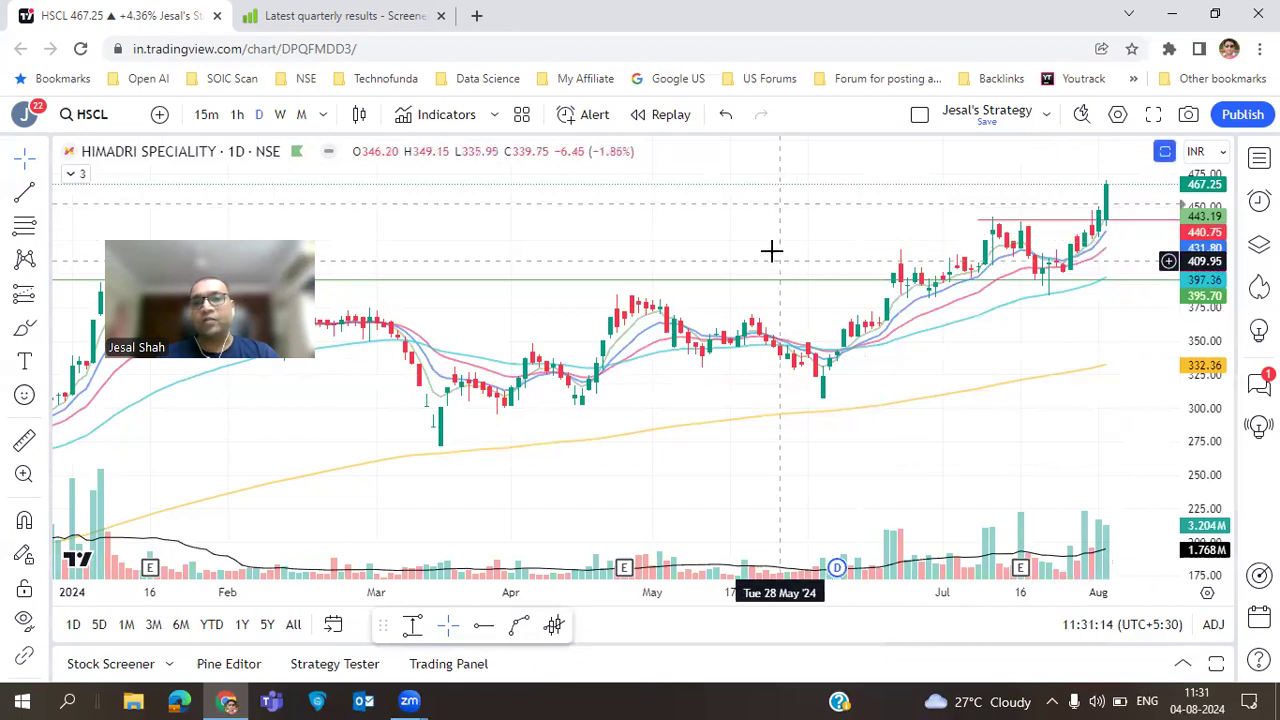
- Switch to Screener, look up hscl to open the Himadri Speciality Chemical Ltd page, and copy the company name
scroll(560, 255, down, 4)
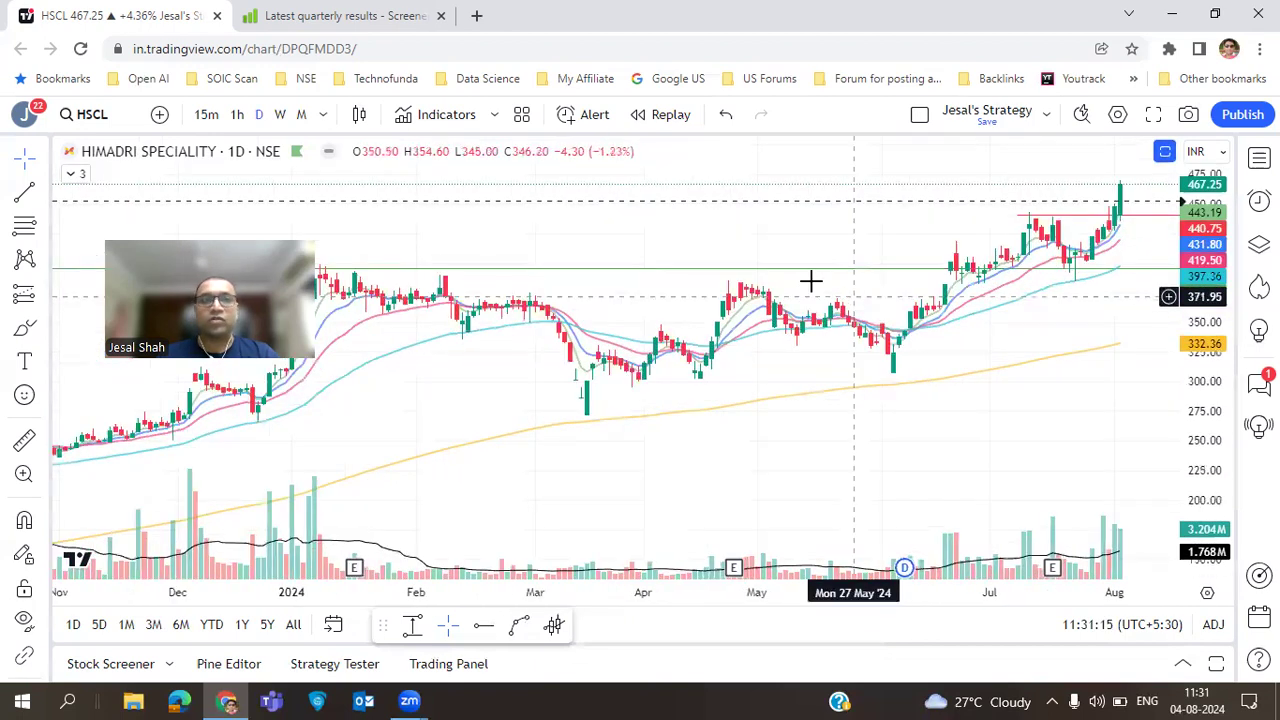
click(350, 14)
click(966, 120)
text(hscl)
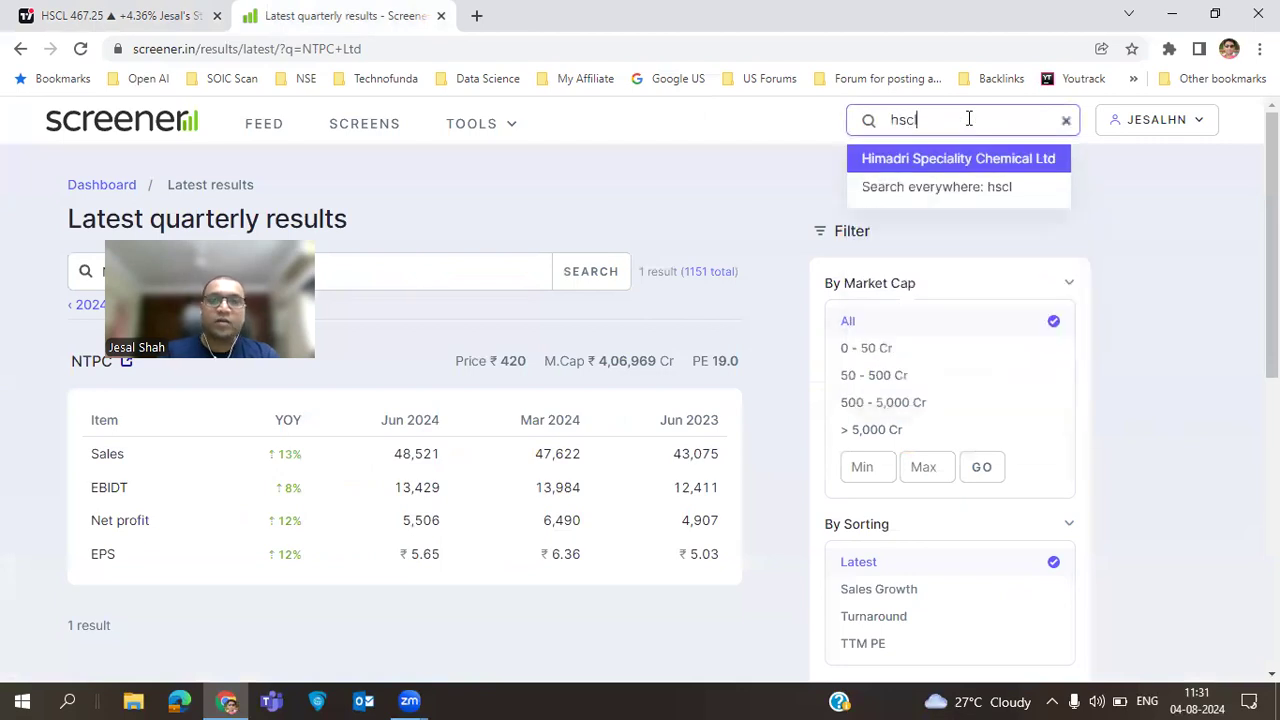
key(Return)
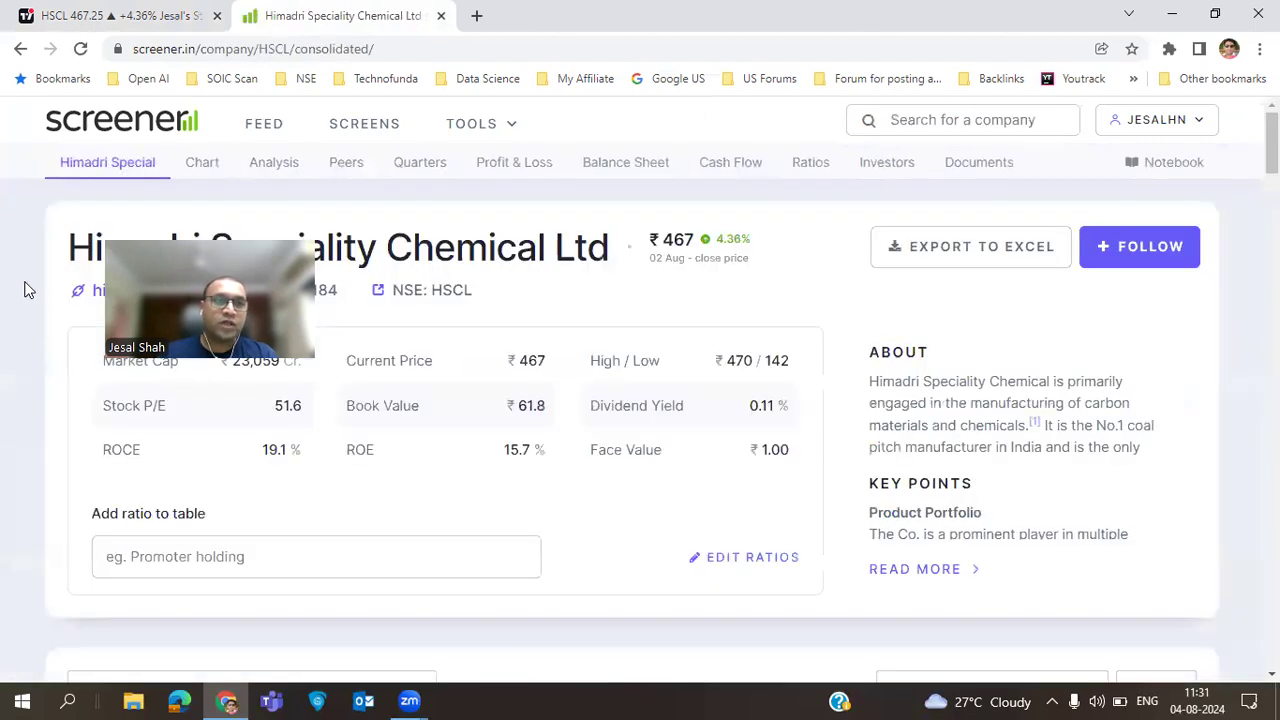
drag(28, 290, 163, 193)
key(ctrl+c)
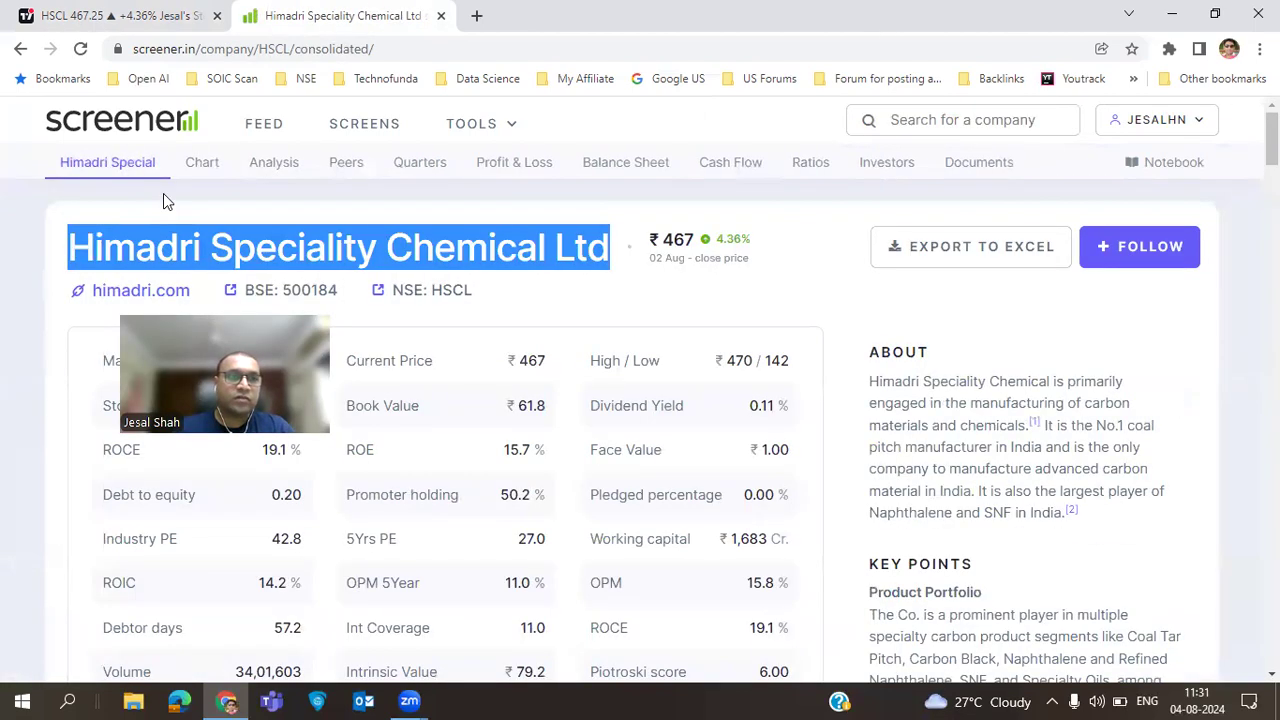
- Open the latest quarterly results list and search it for Himadri Speciality Chemical Ltd
click(280, 132)
click(940, 266)
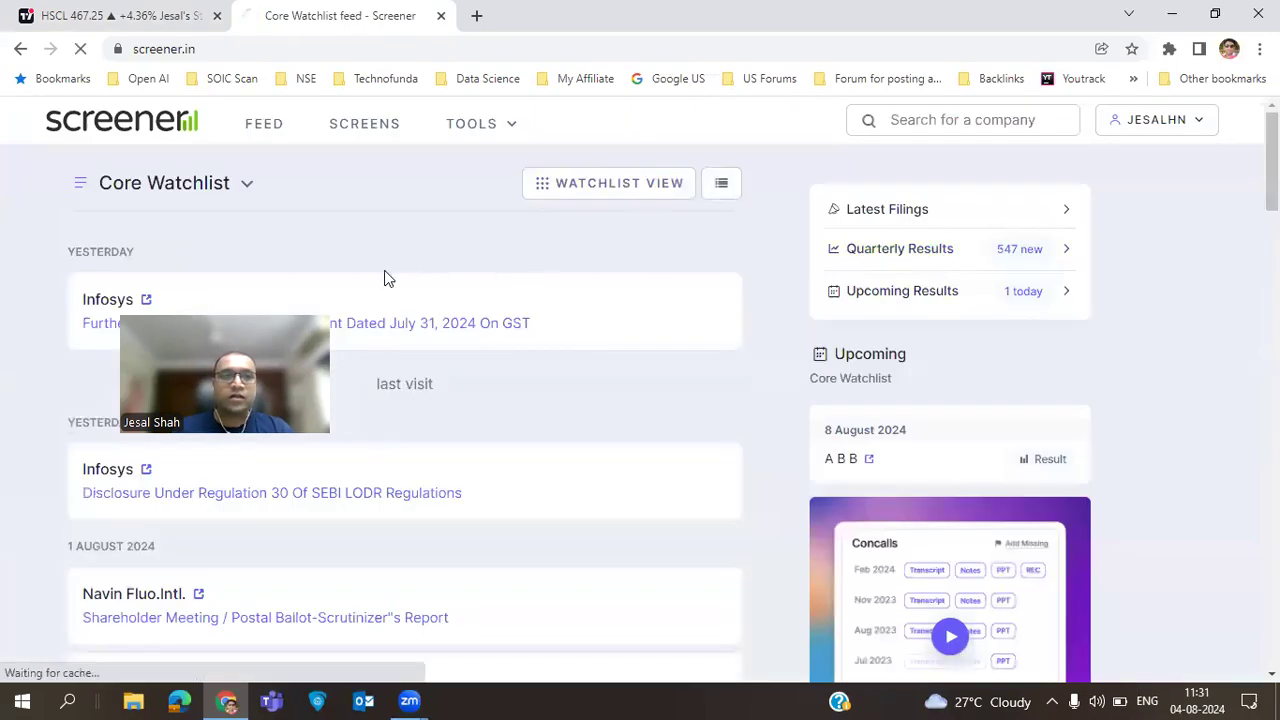
key(ctrl+v)
key(Return)
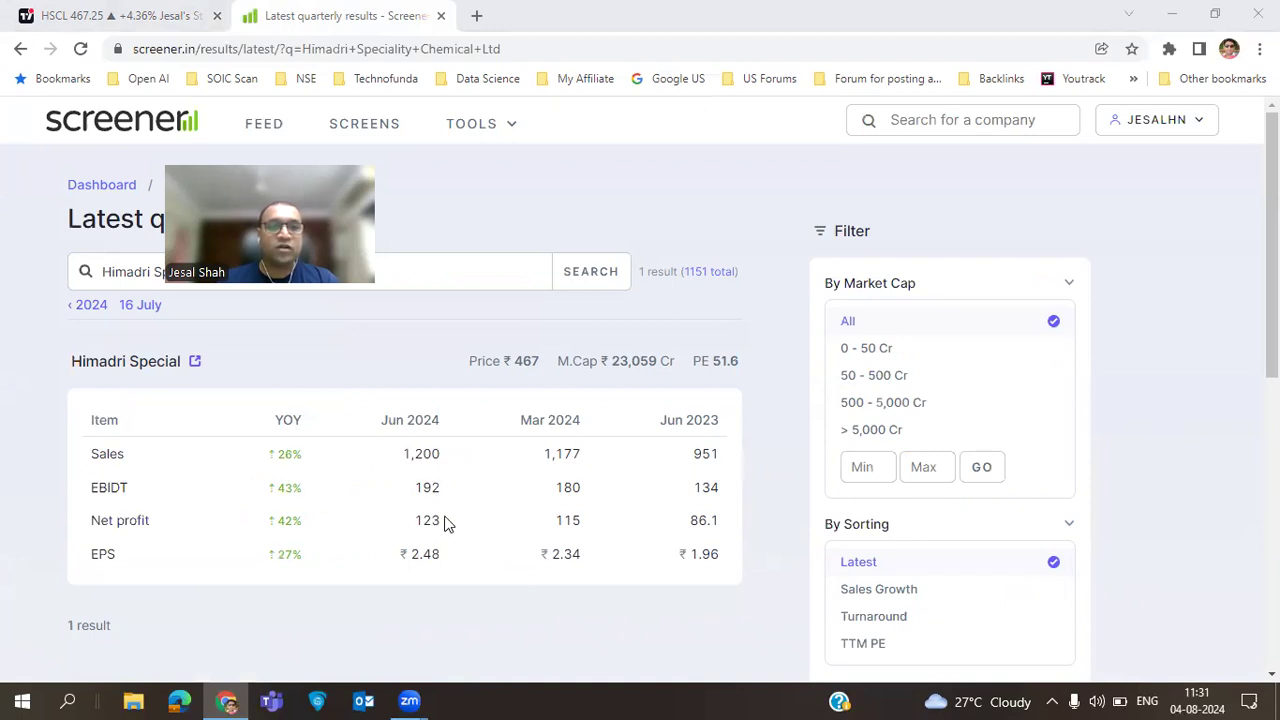
- Examine Himadri's net profit for June 2024 against the March 2024 and June 2023 quarters
drag(75, 527, 516, 527)
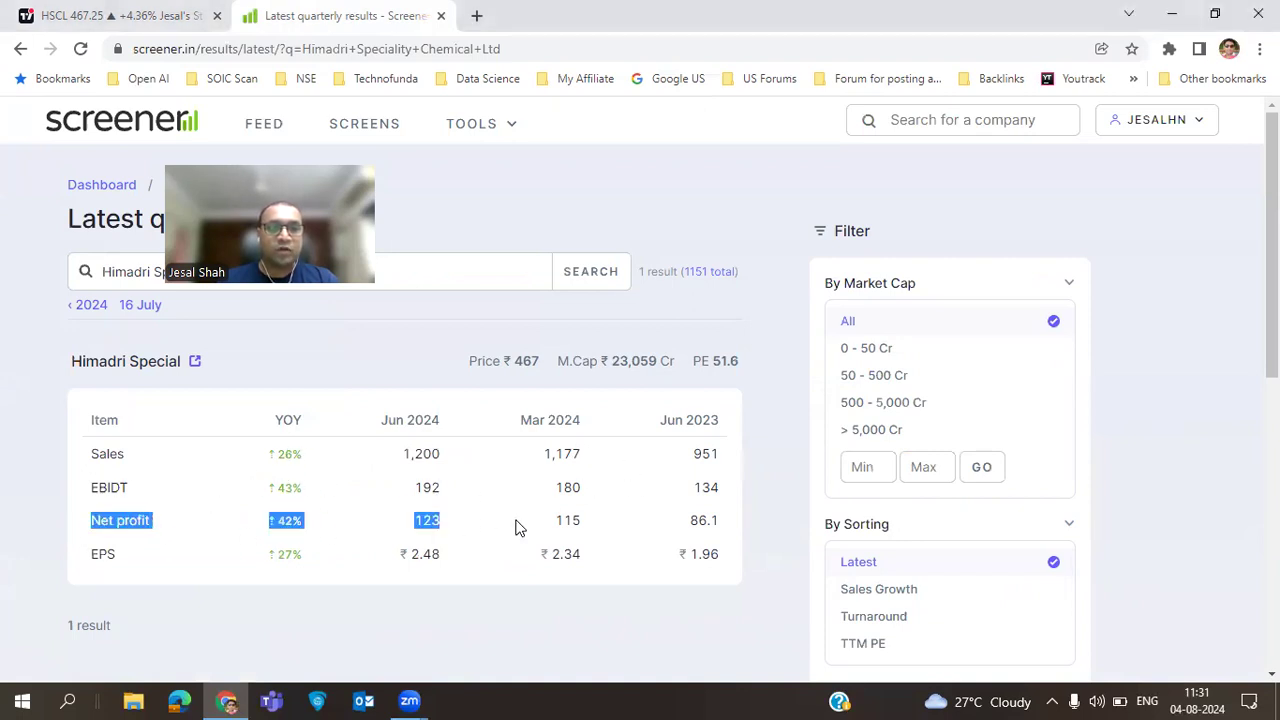
click(620, 525)
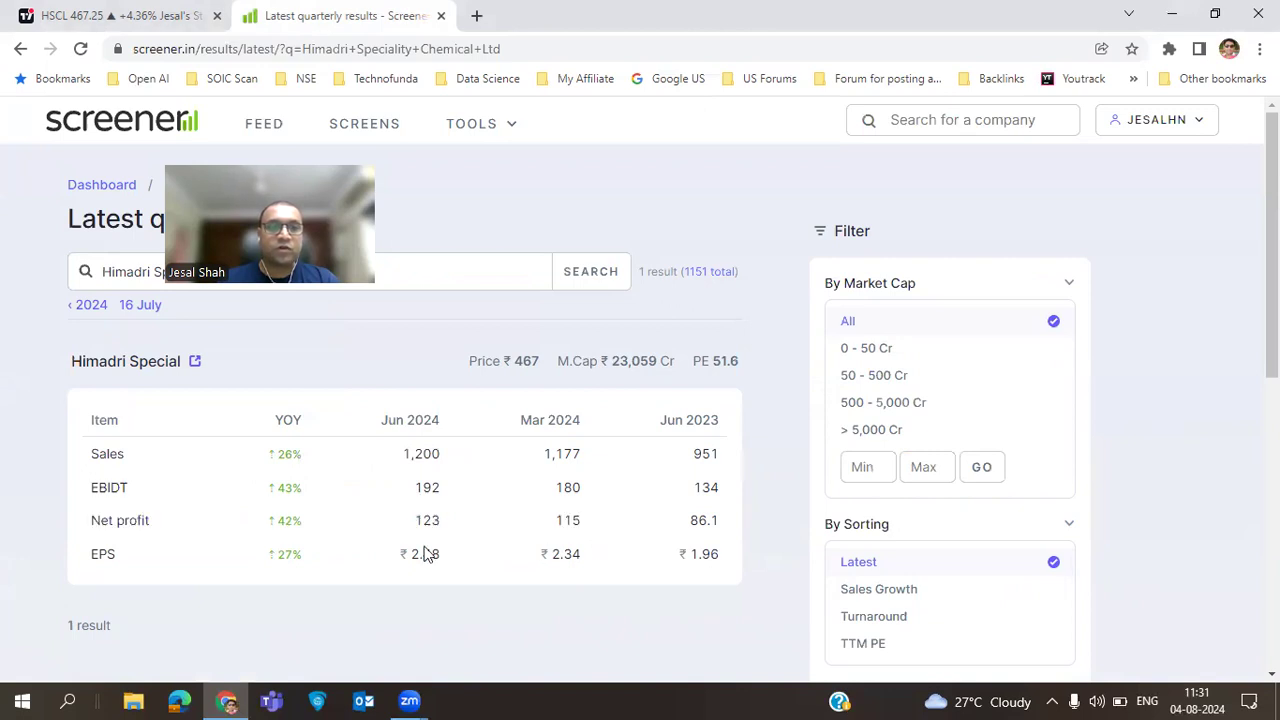
drag(737, 531, 561, 520)
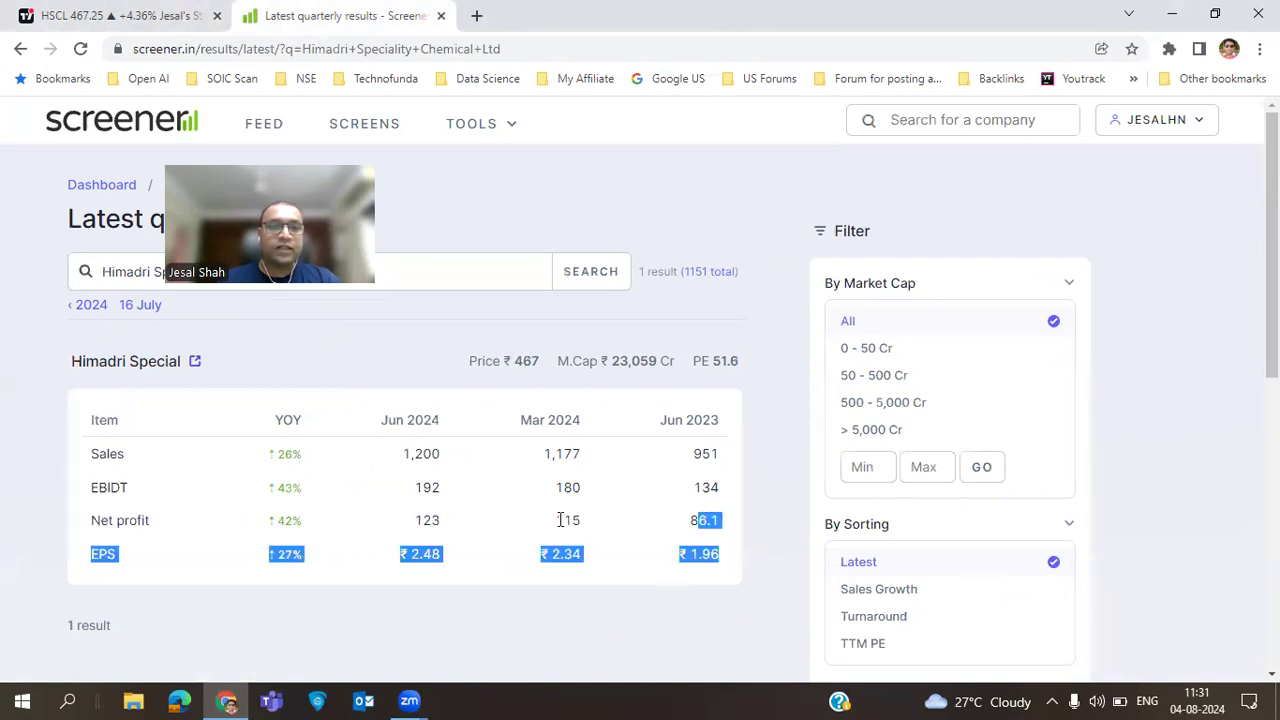
click(556, 522)
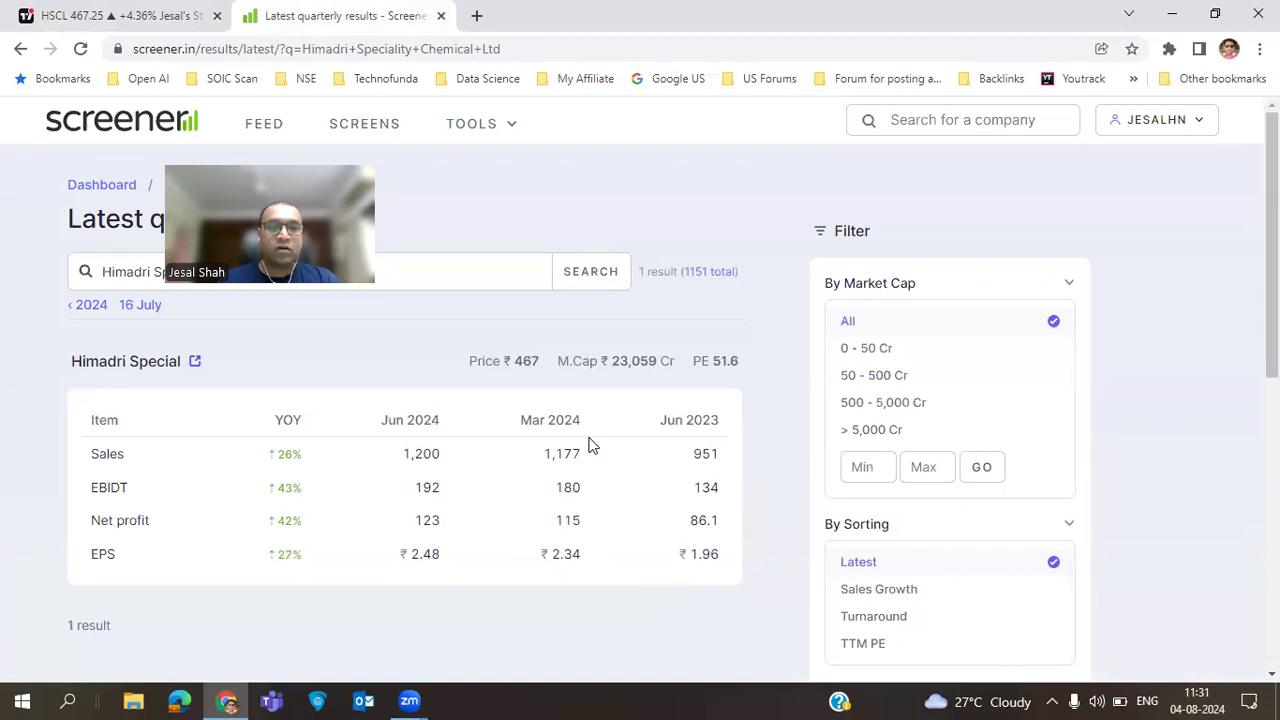
- Switch to TradingView and examine the HSCL daily chart around the moving averages and the marked horizontal levels
click(80, 17)
scroll(842, 343, down, 2)
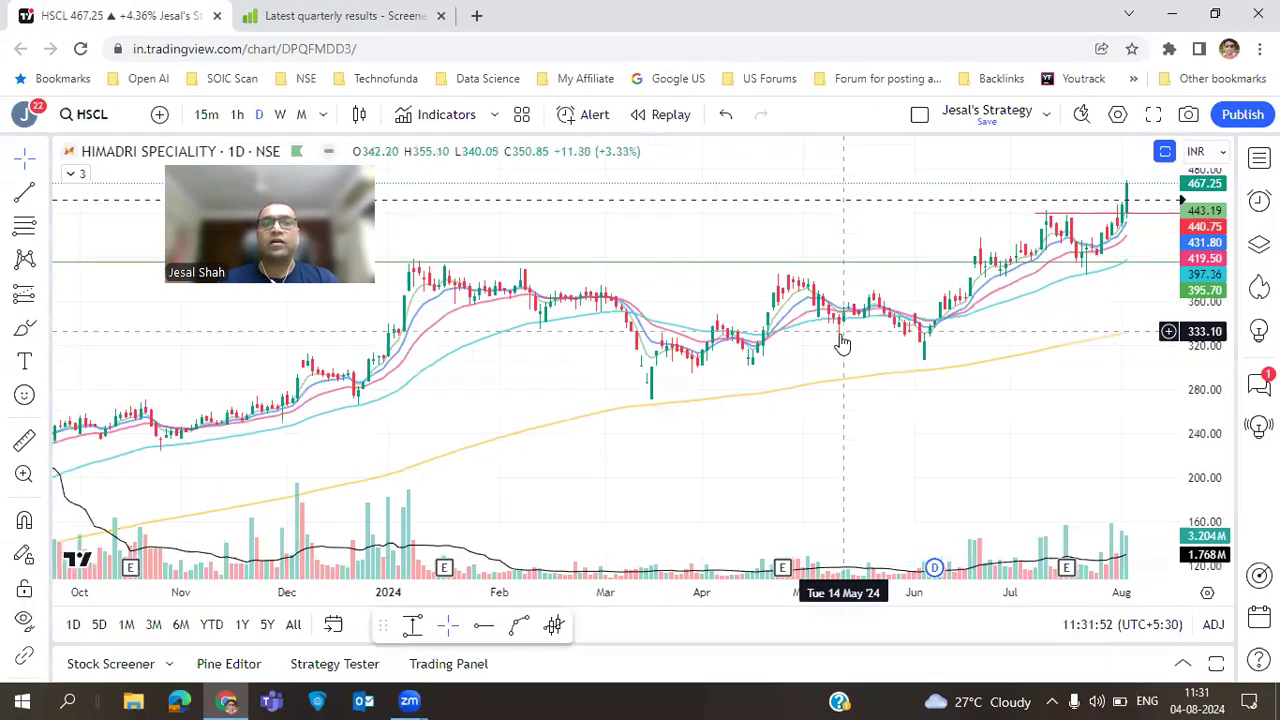
scroll(837, 338, down, 2)
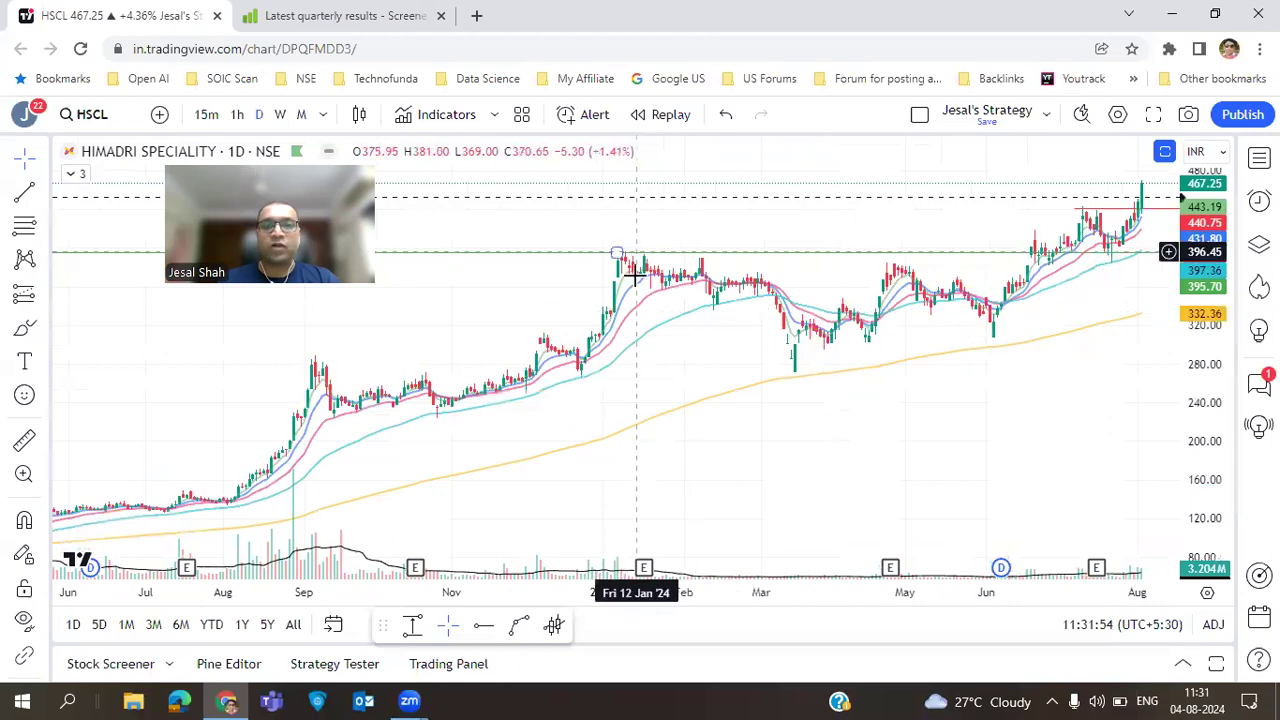
drag(1067, 403, 811, 380)
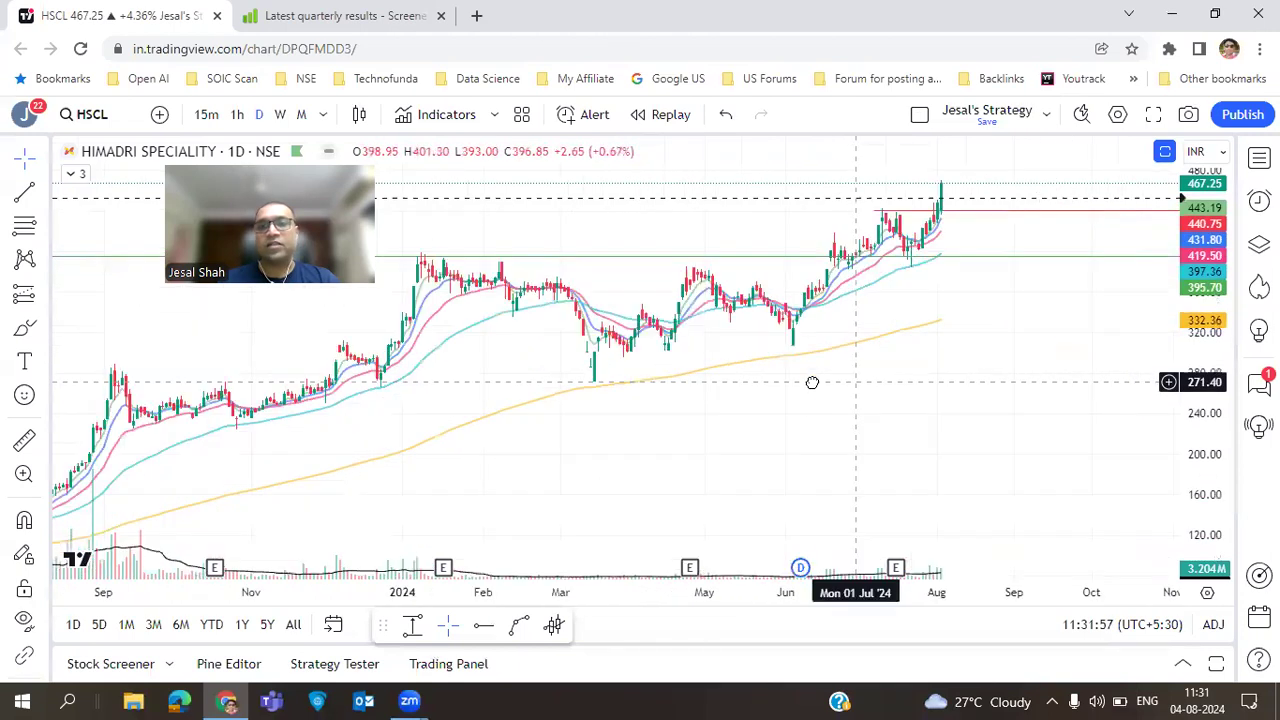
scroll(975, 410, up, 2)
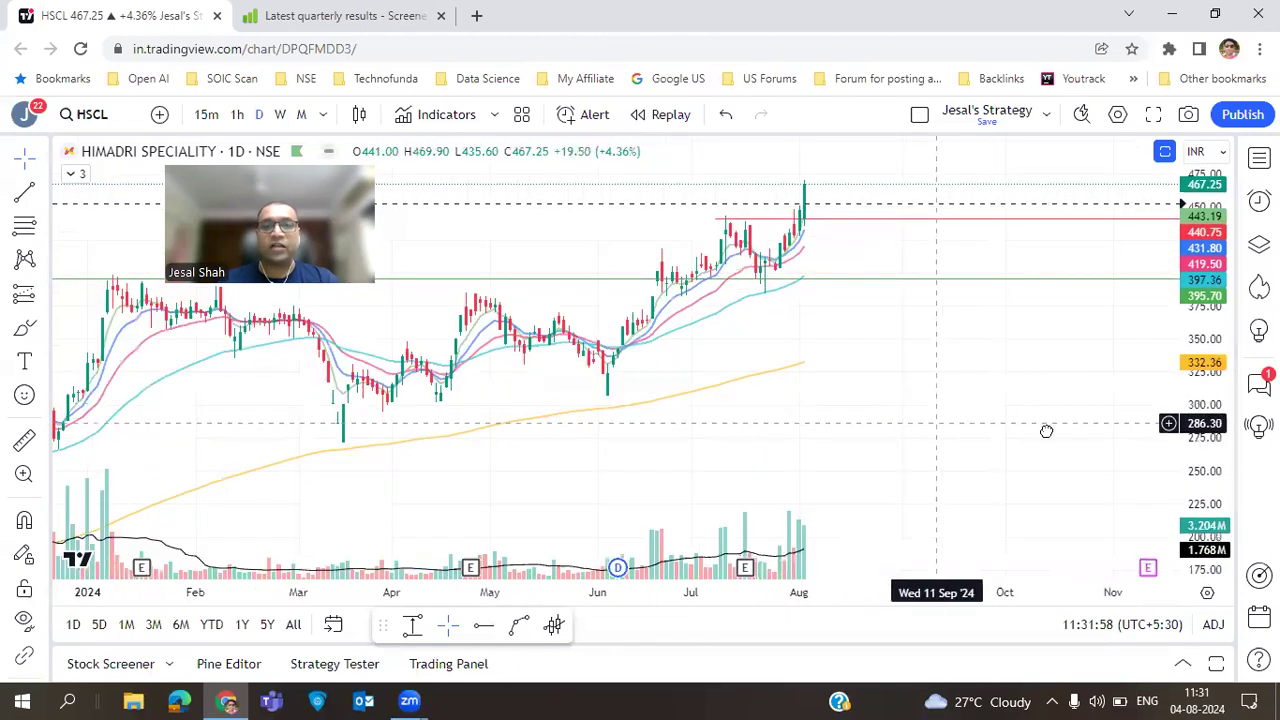
scroll(1050, 430, left, 3)
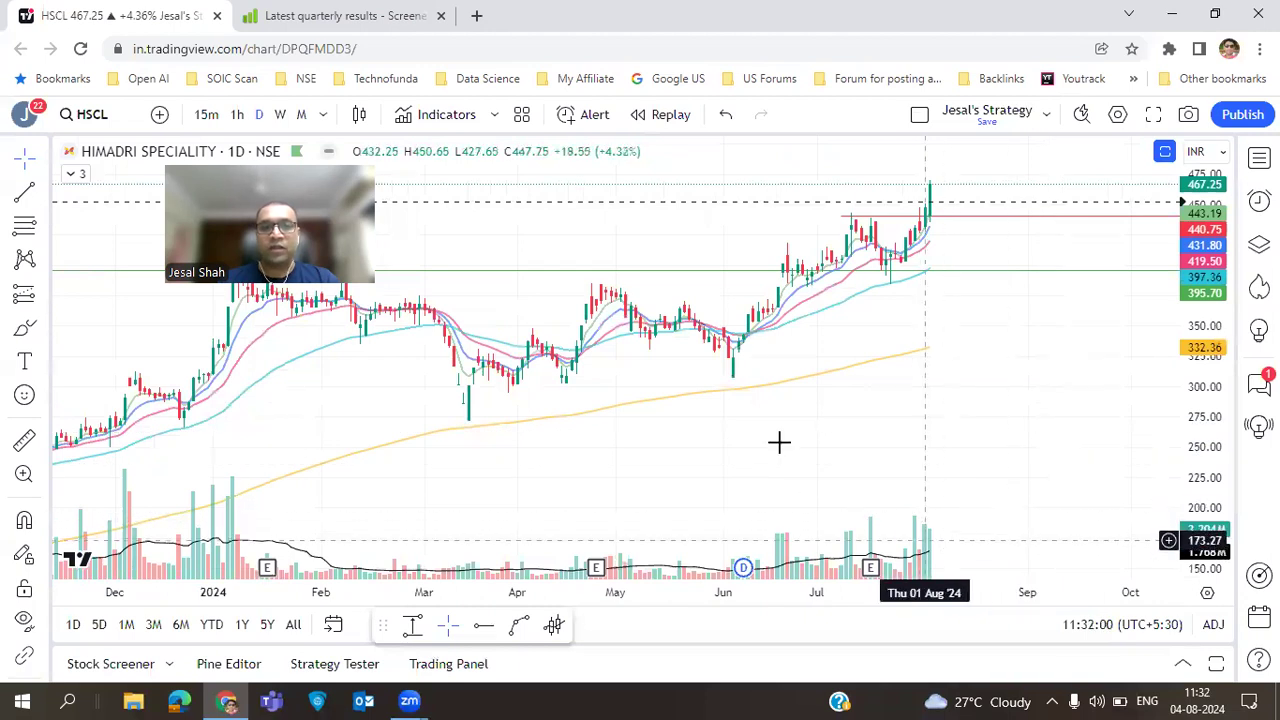
drag(895, 449, 911, 449)
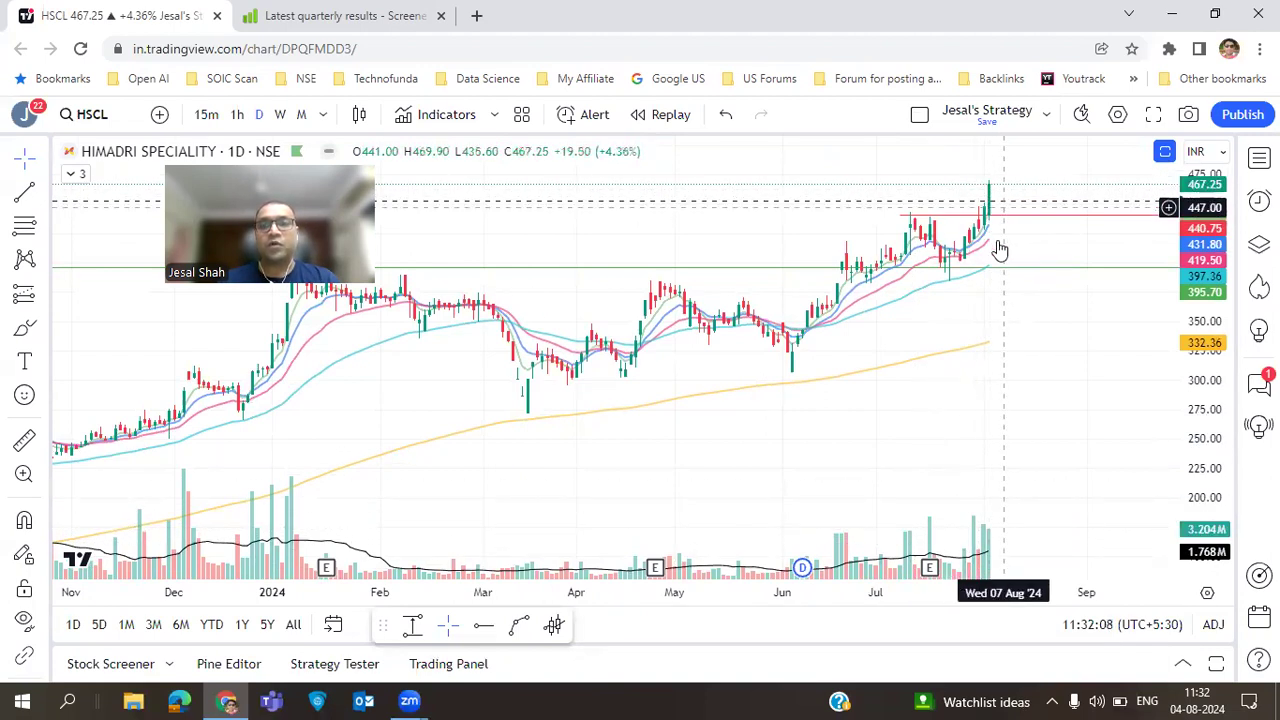
- Advance to SANDHAR in the watchlist and examine its price trend on the weekly chart
key(space)
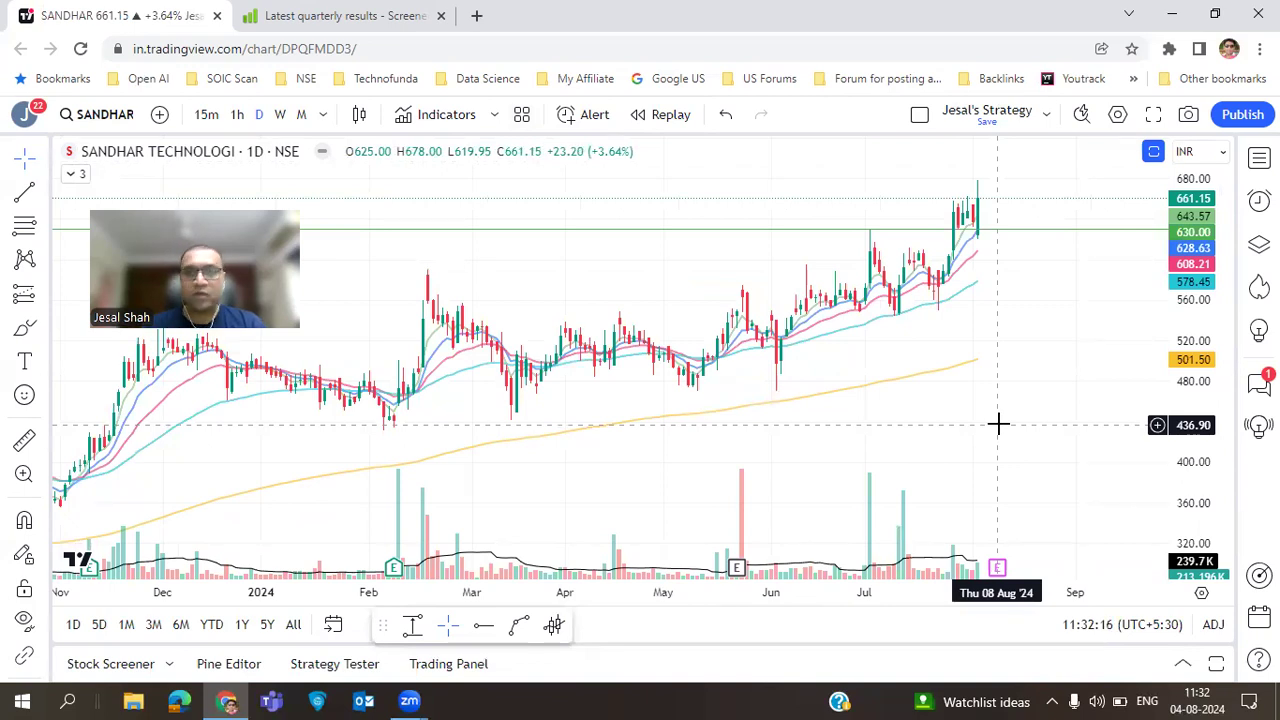
scroll(998, 424, up, 1)
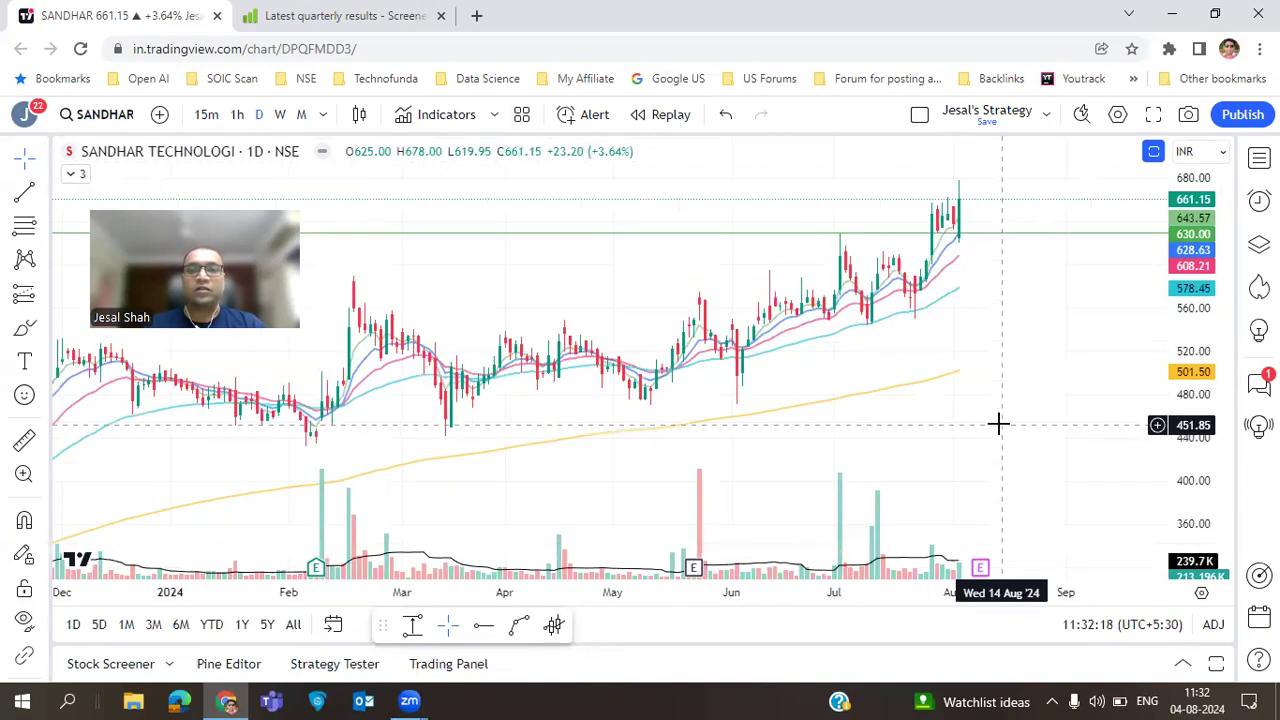
scroll(998, 424, down, 2)
click(280, 114)
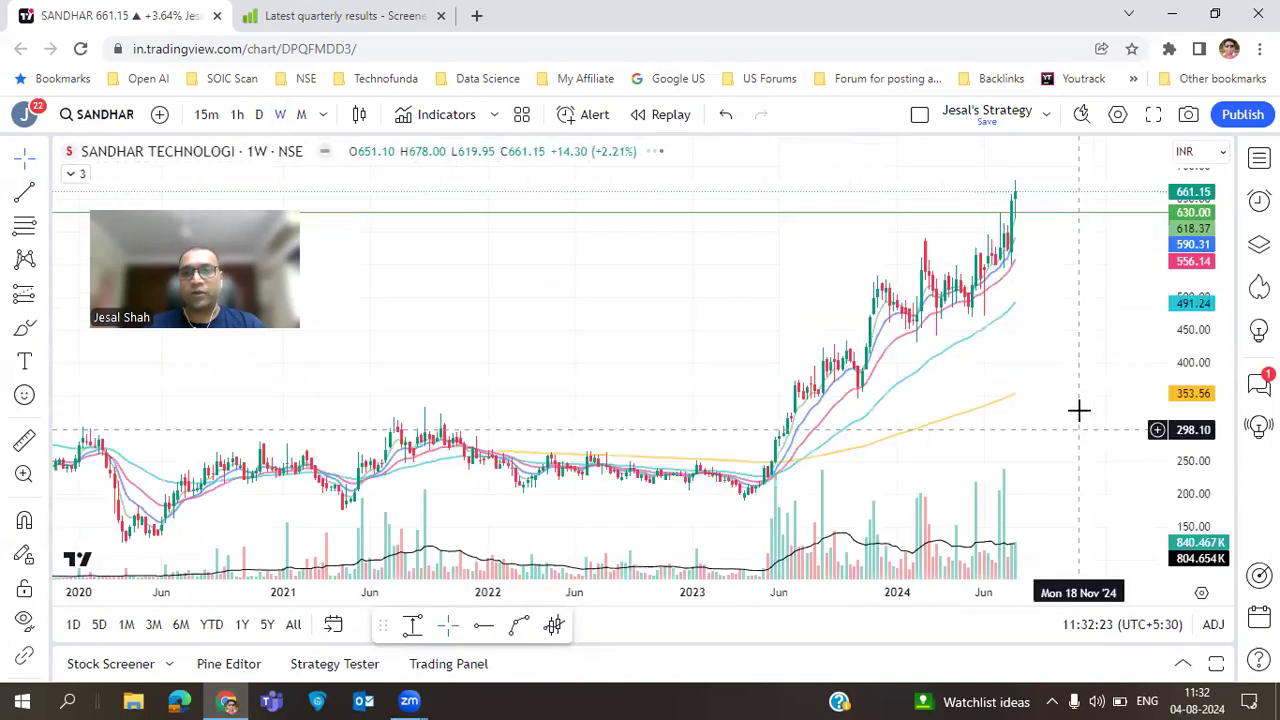
scroll(1055, 455, up, 3)
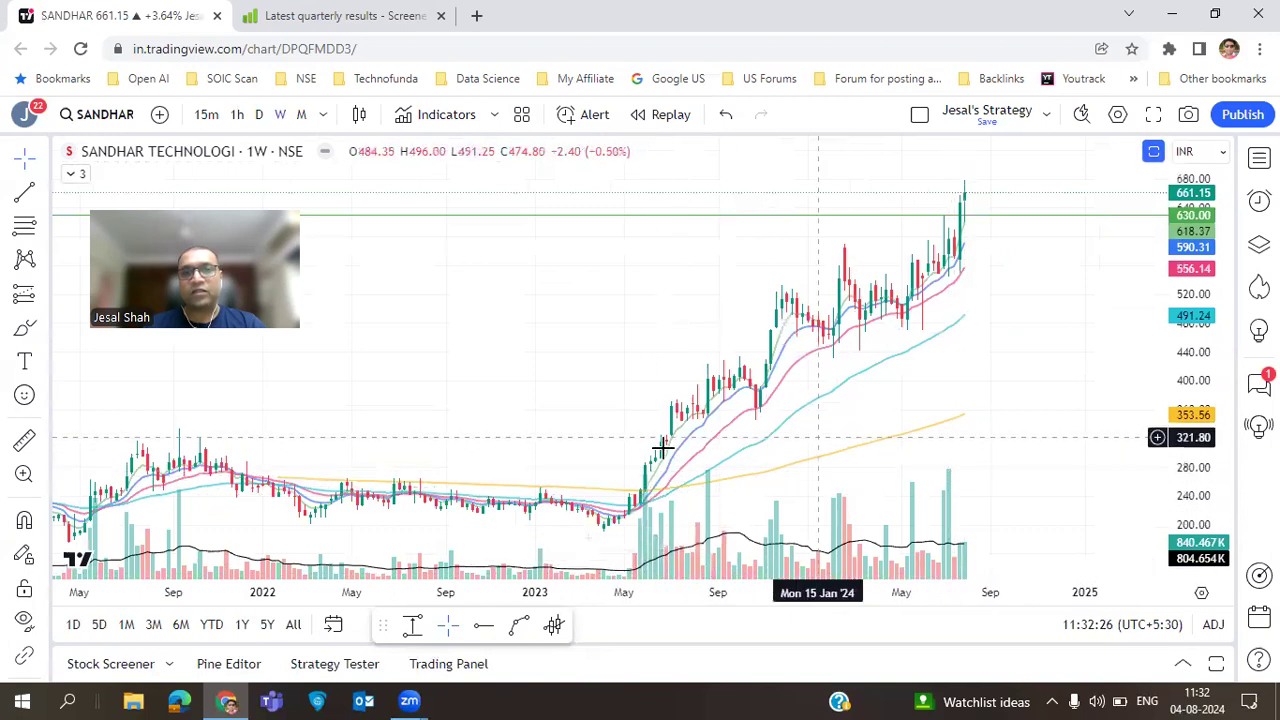
- Return SANDHAR to the daily timeframe and examine the recent candles against the 630.00 line and the moving averages
click(258, 114)
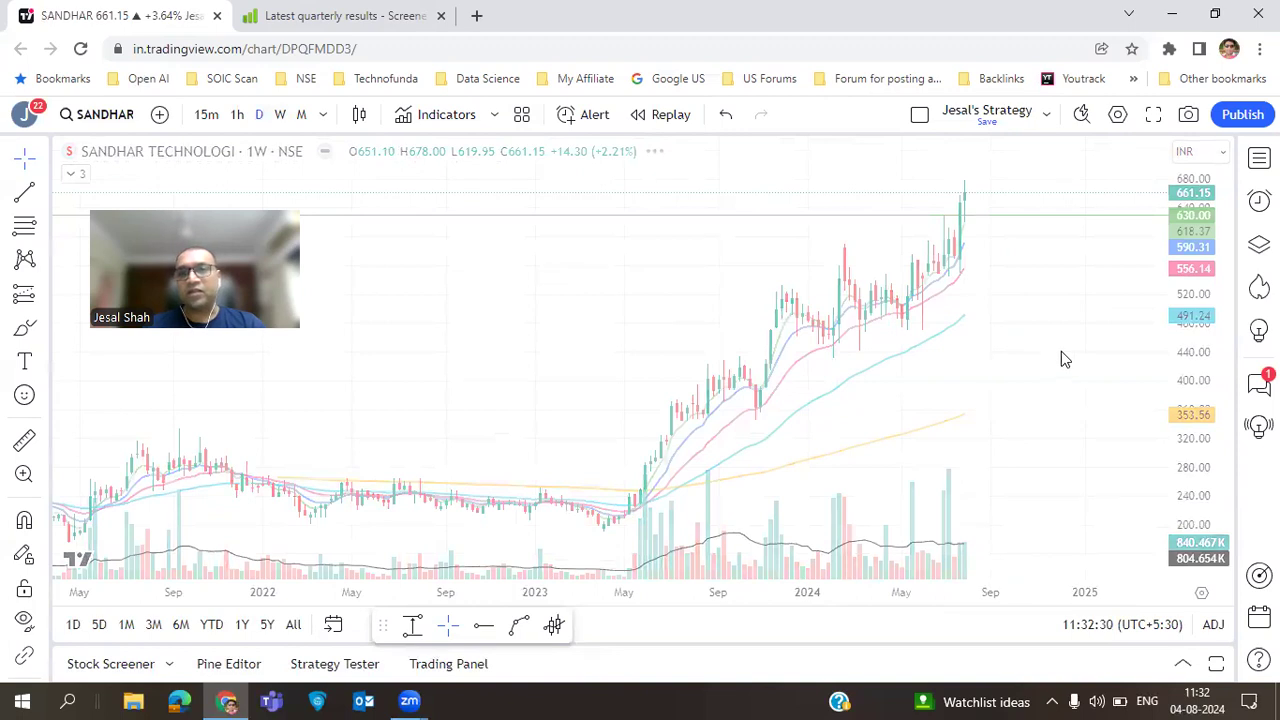
scroll(1049, 357, down, 2)
scroll(1050, 357, up, 3)
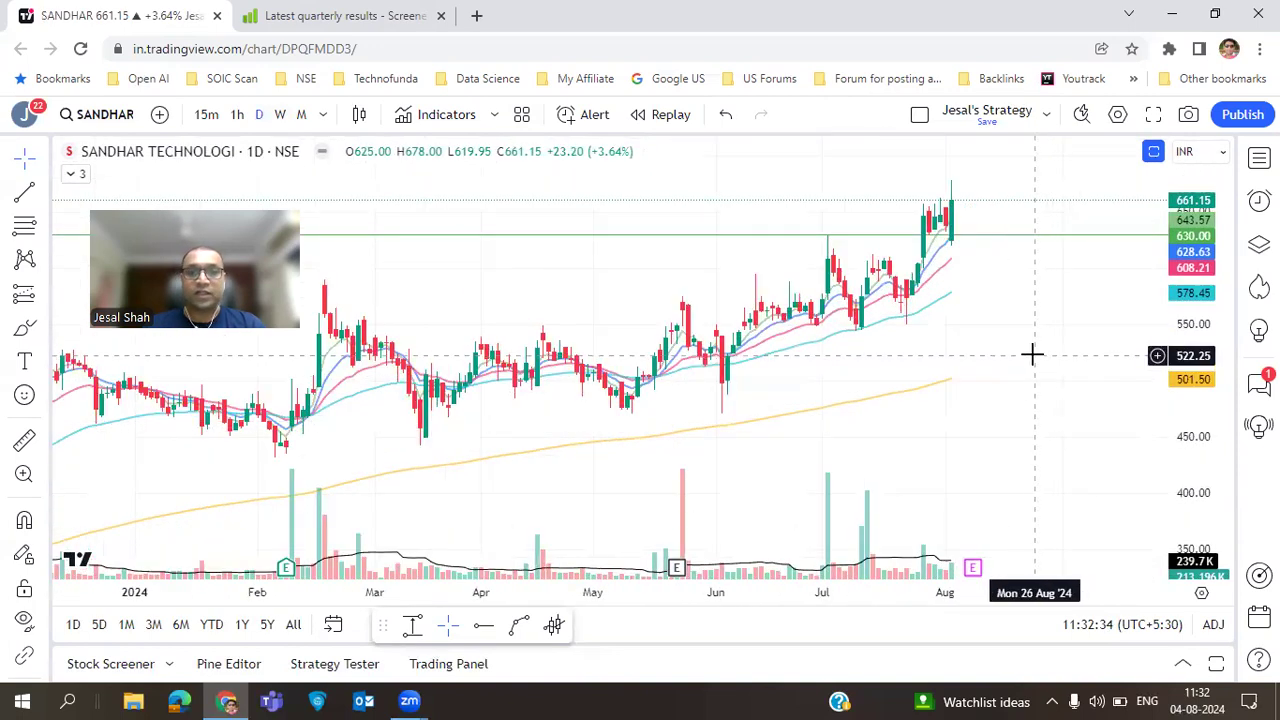
scroll(1056, 357, down, 2)
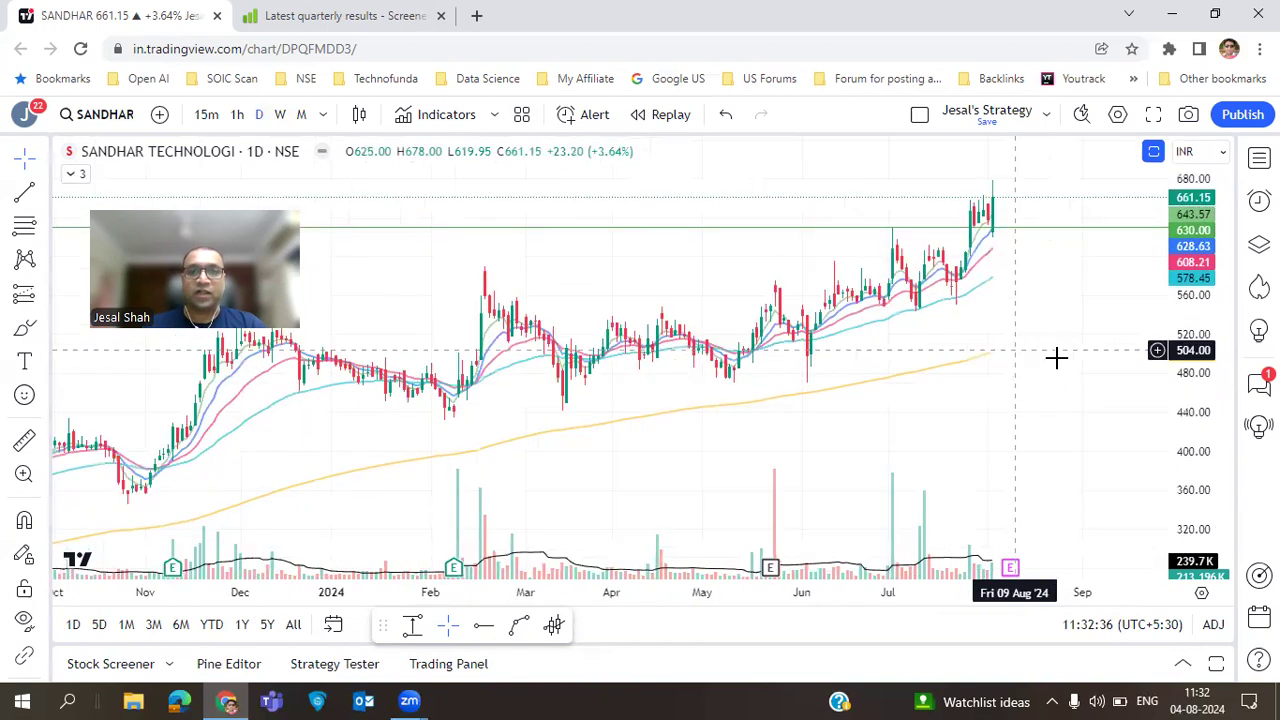
scroll(1057, 357, down, 1)
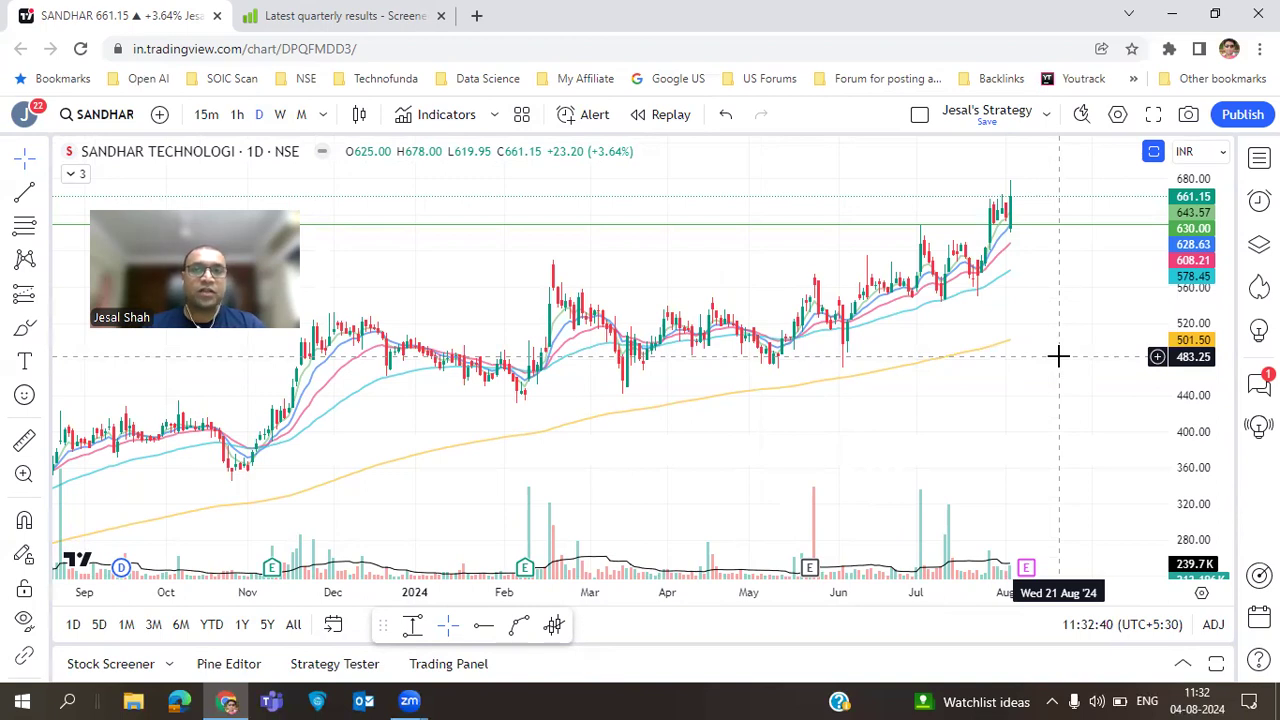
- Advance to BIKAJI in the watchlist, and switch to Screener to search the latest quarterly results for bikaji
key(space)
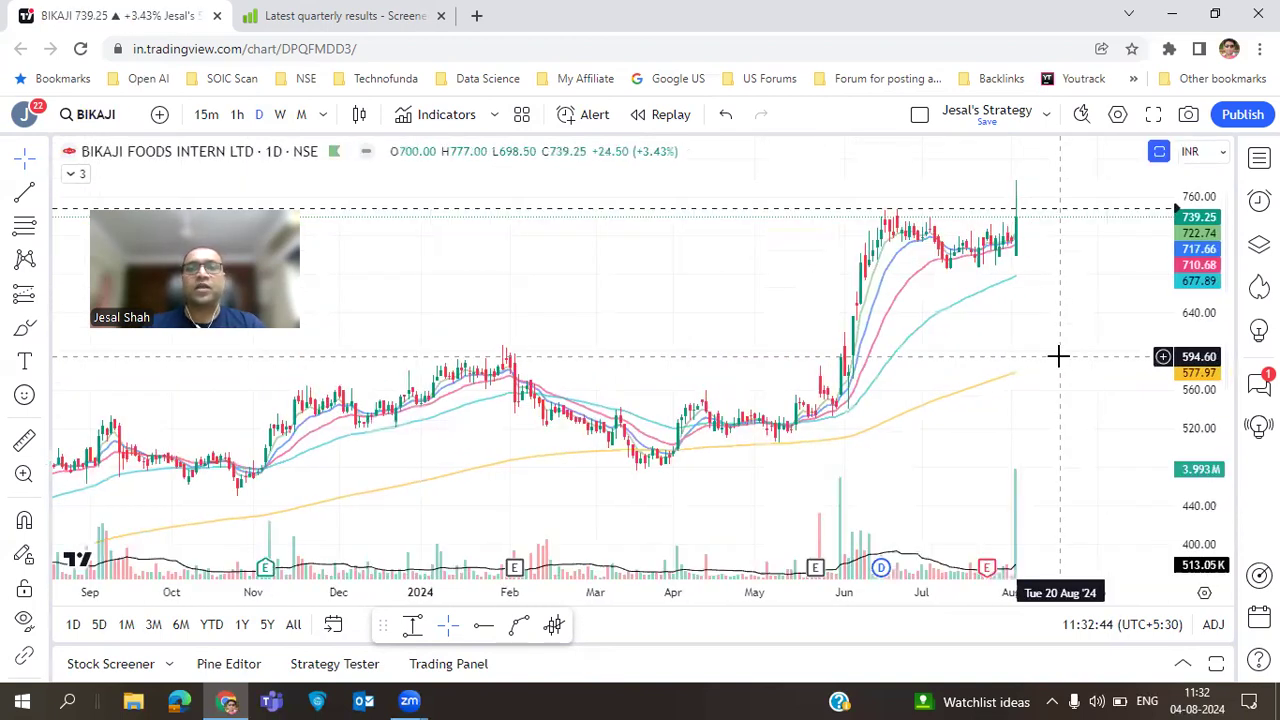
click(250, 15)
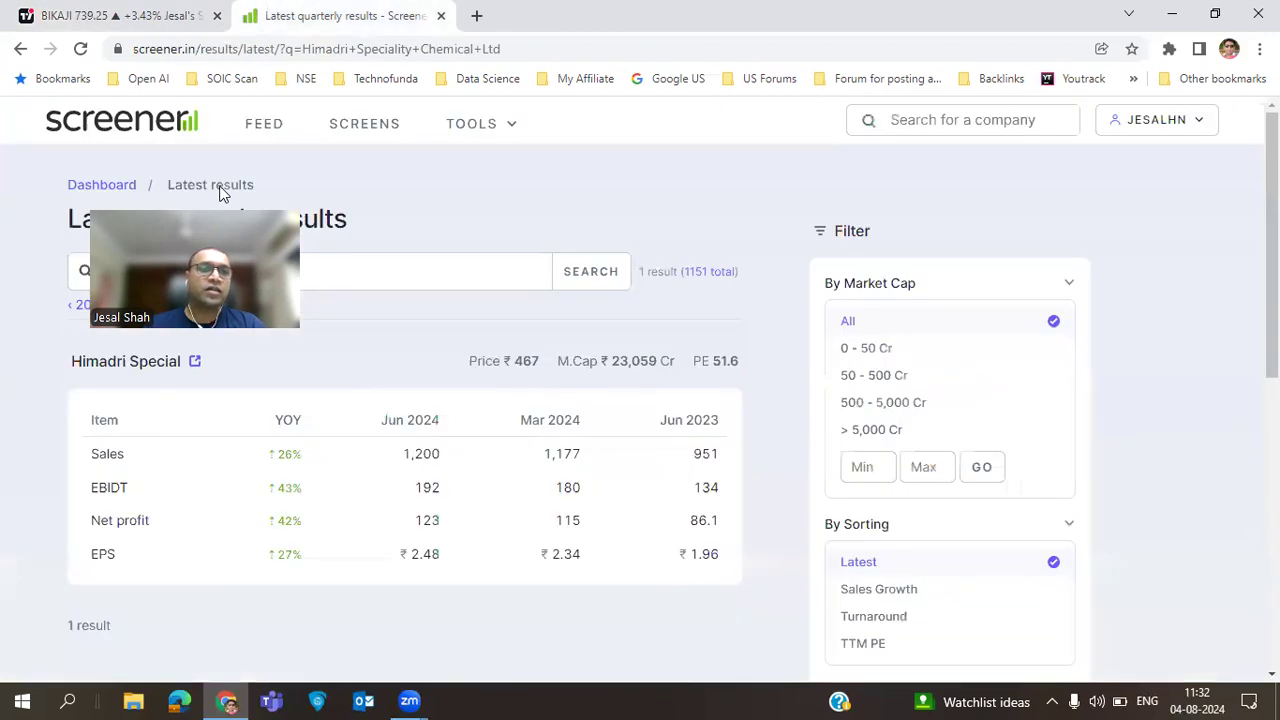
click(92, 258)
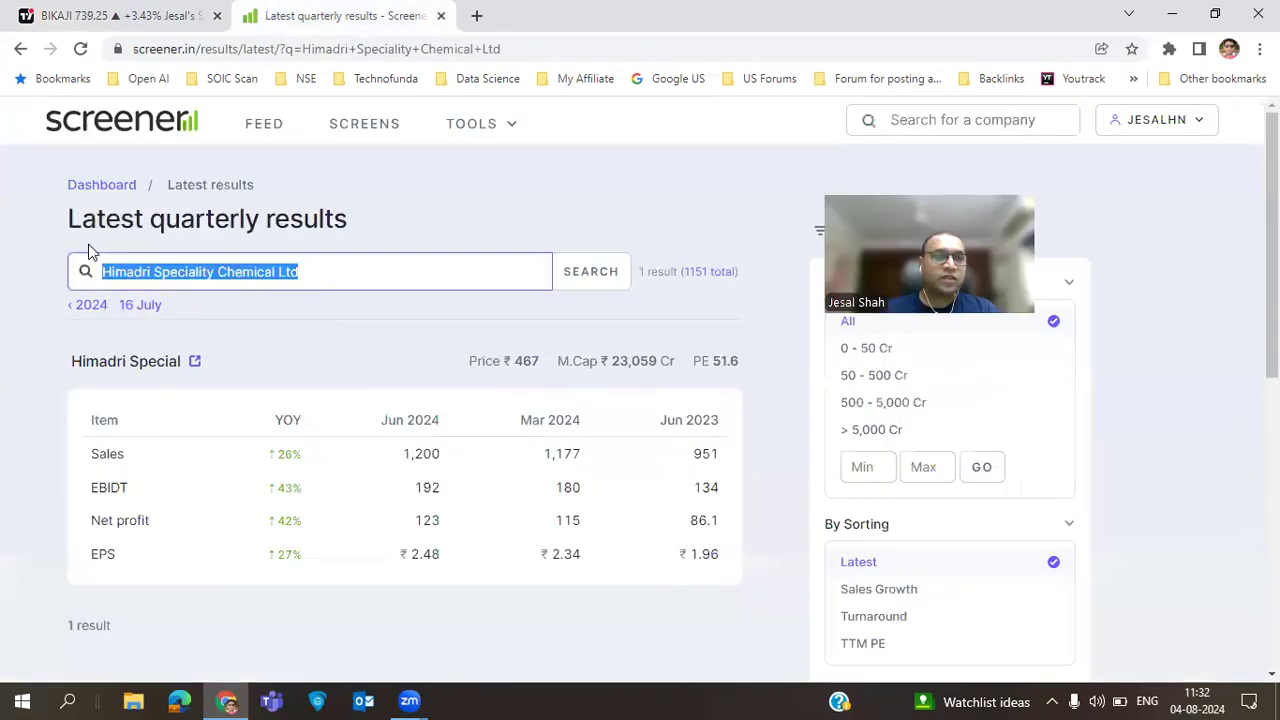
text(bikaji)
key(Return)
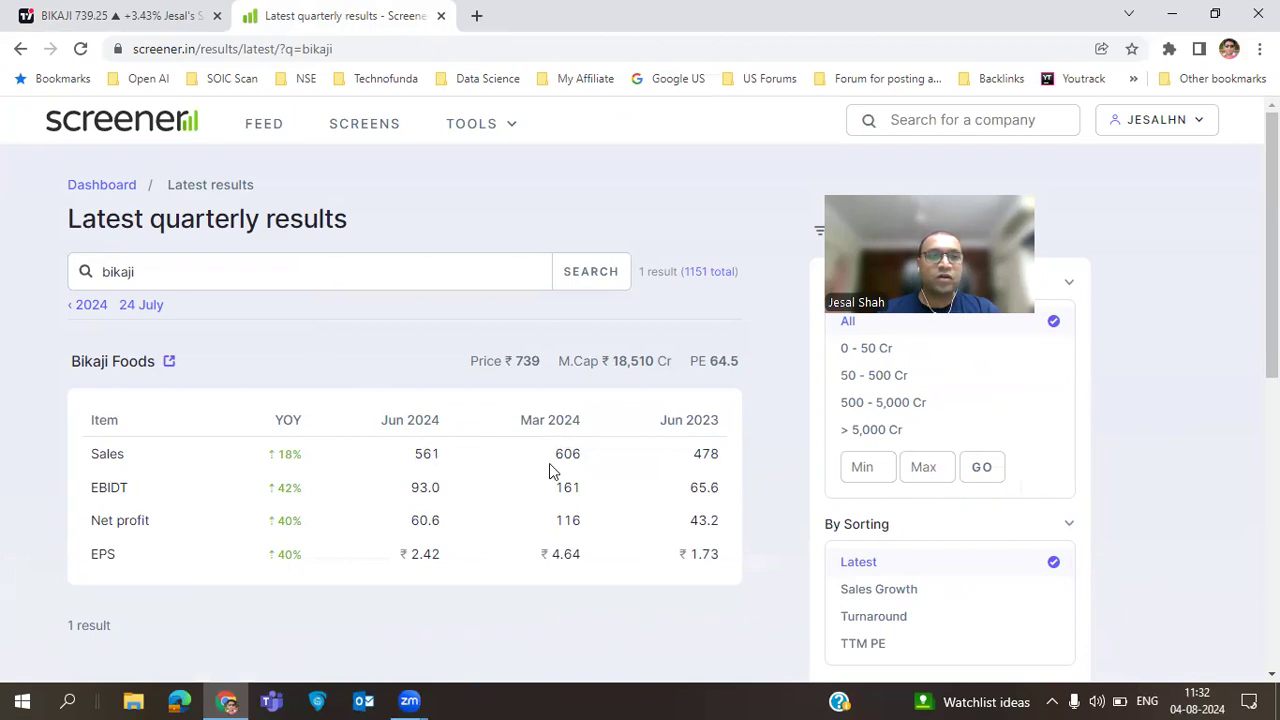
- Examine Bikaji Foods' year-on-year sales and net profit growth in the June 2024 results
double_click(297, 457)
double_click(705, 520)
click(340, 525)
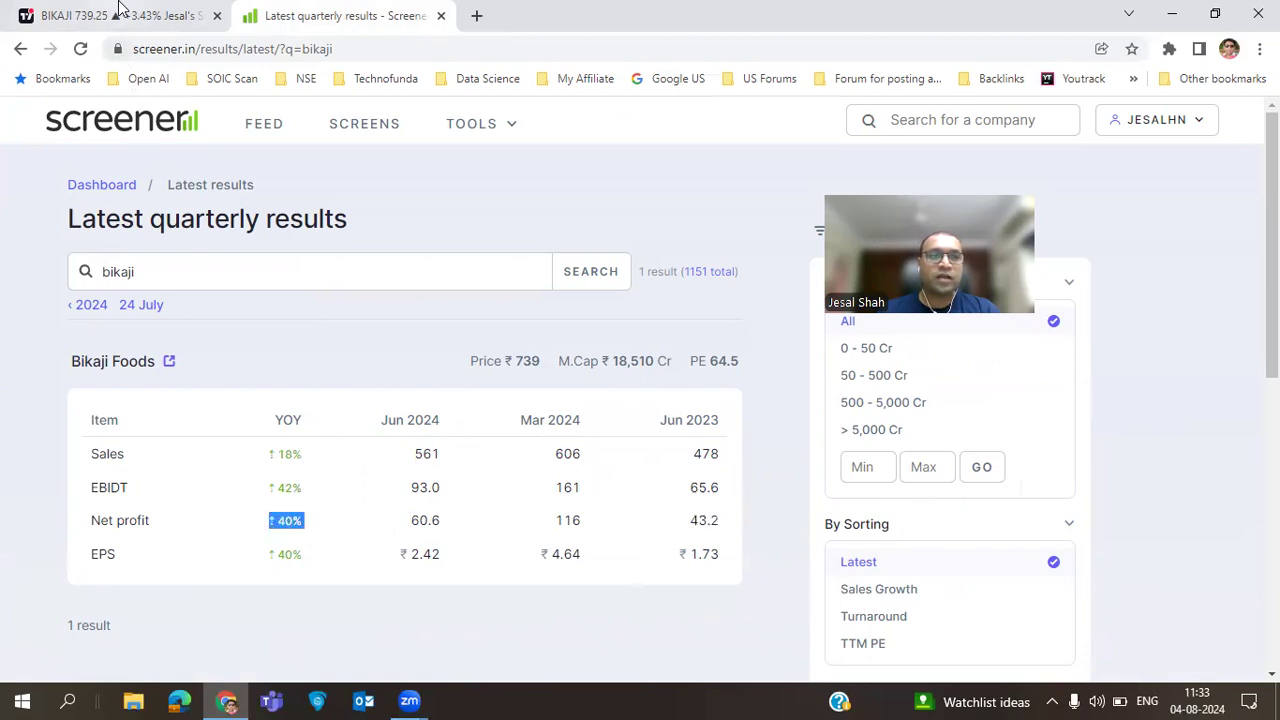
- Switch to TradingView, check BIKAJI's RSI, ADX and relative strength panes with the indicator legend collapsed, and maximize the price pane
click(119, 8)
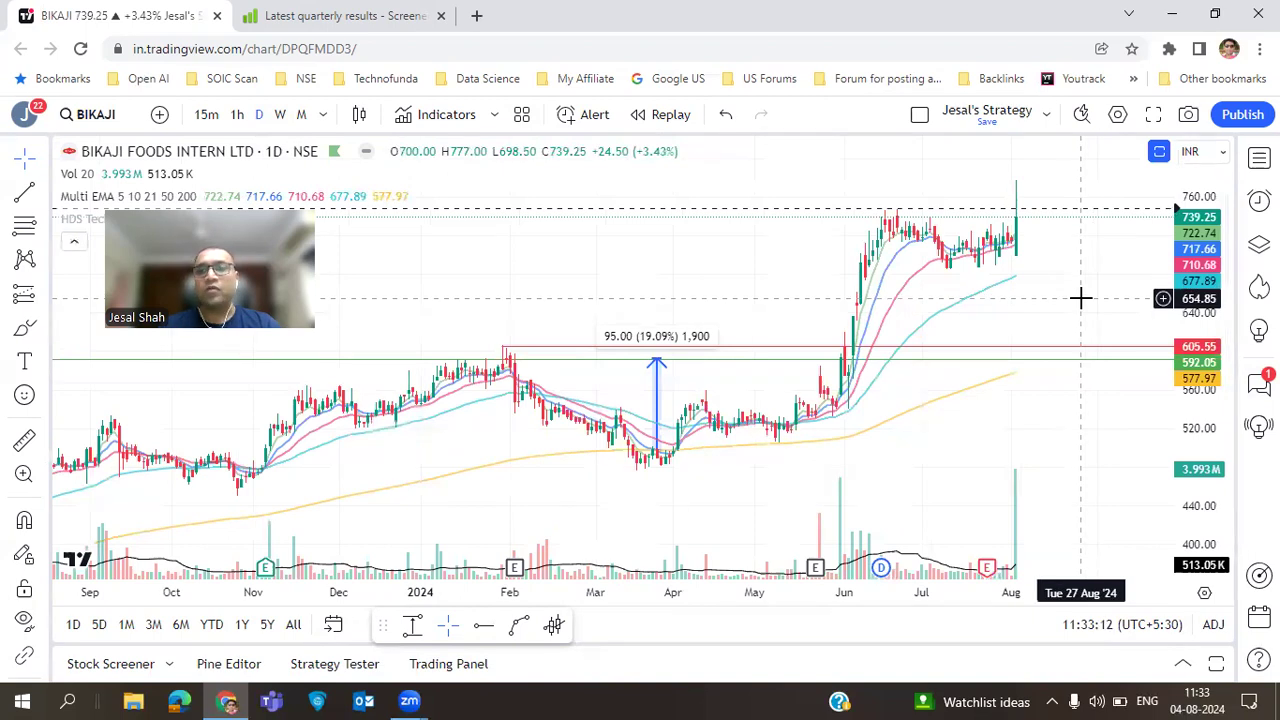
double_click(1080, 297)
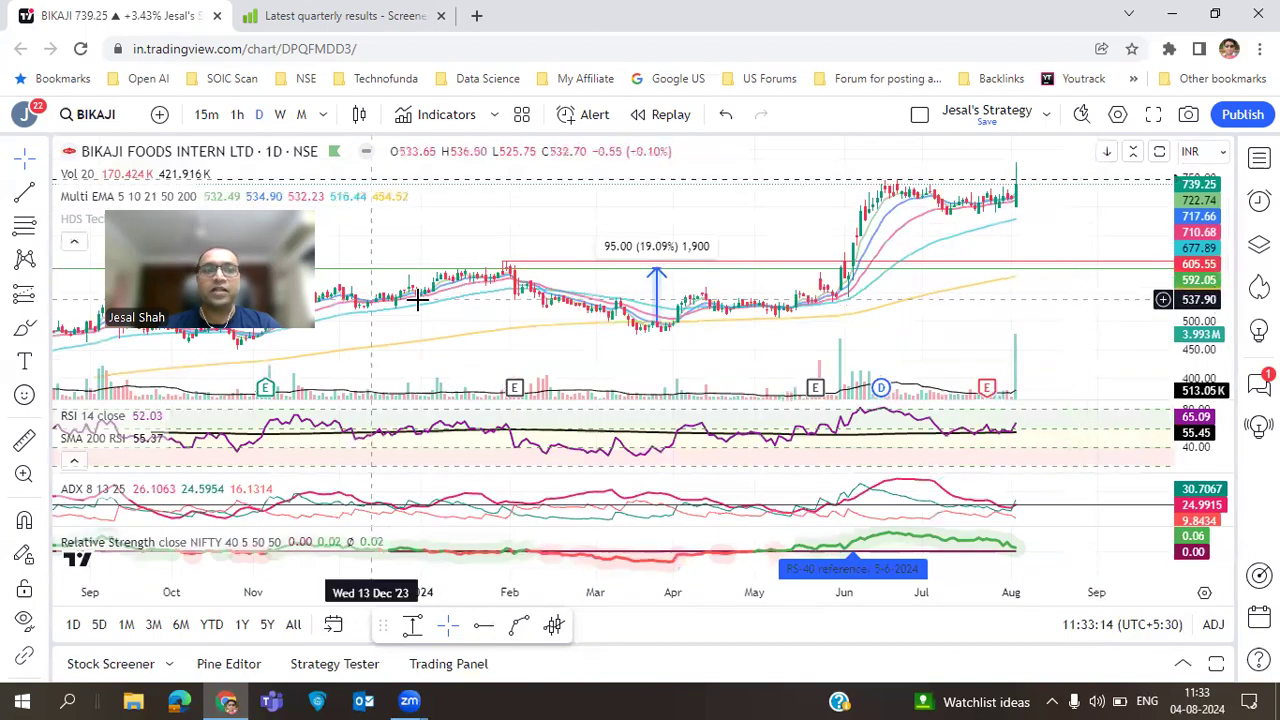
click(88, 241)
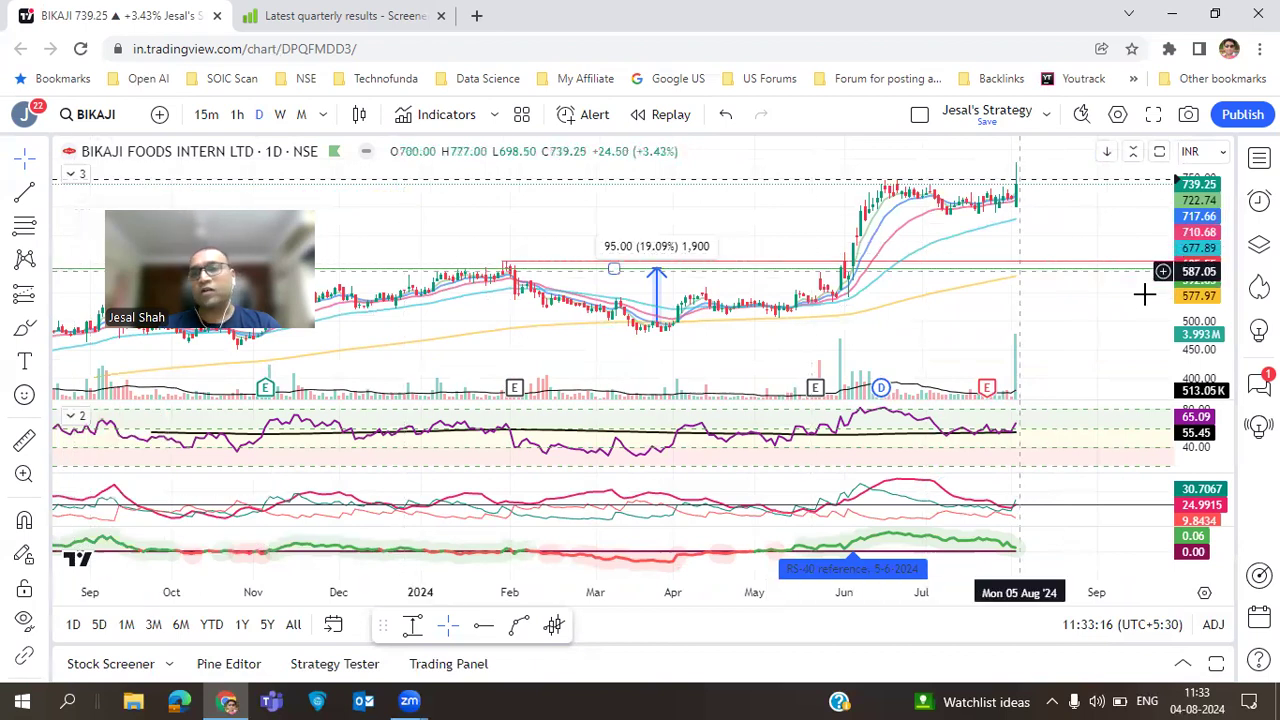
scroll(1074, 325, up, 3)
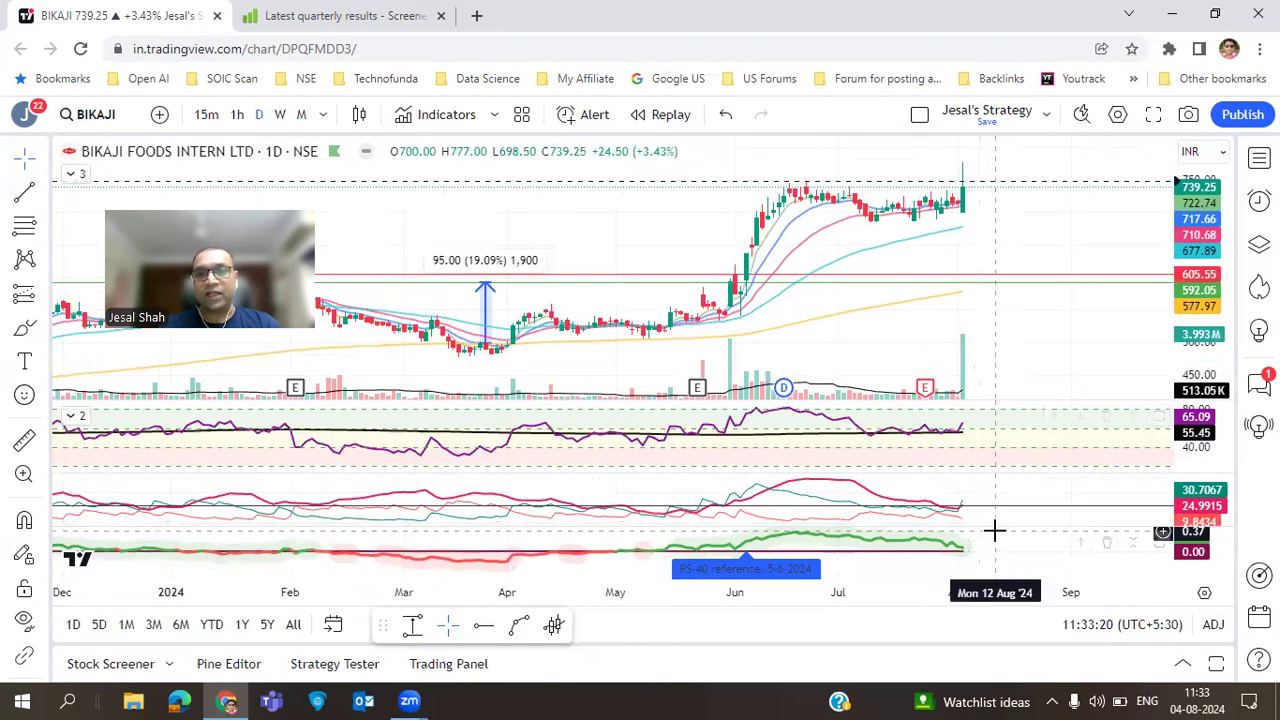
double_click(1058, 244)
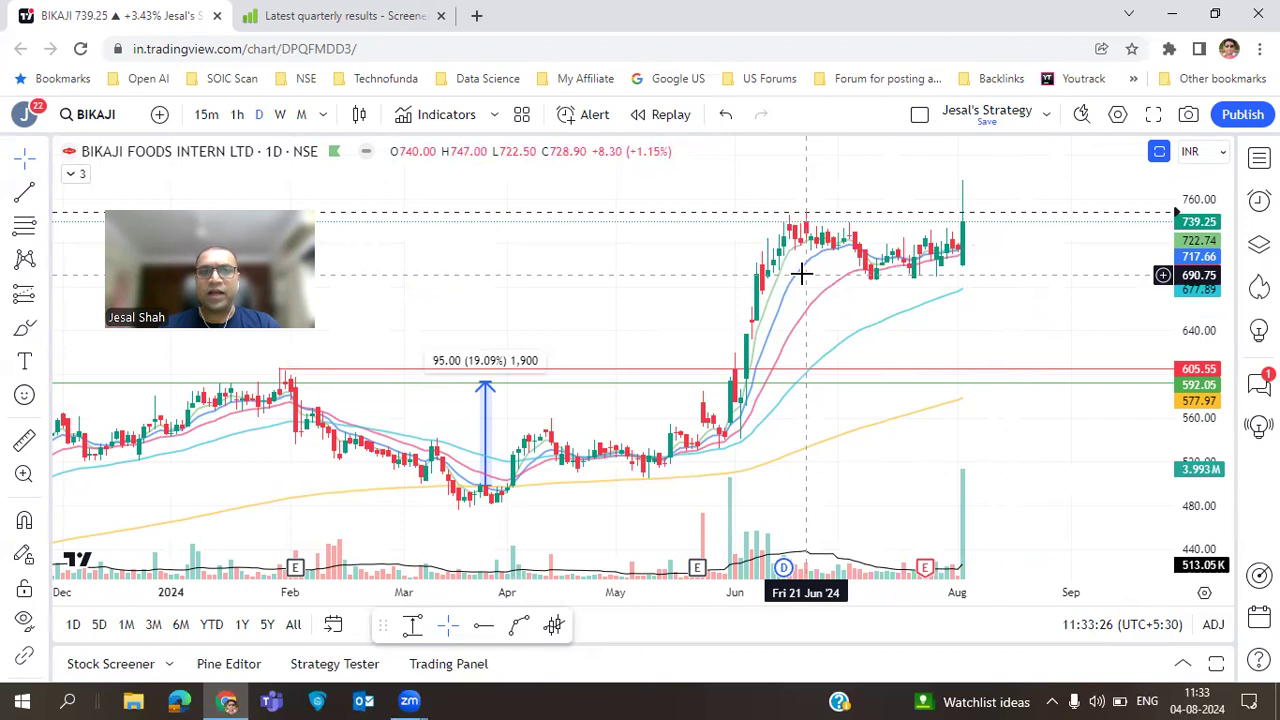
- Restore the indicator panes, show the GLAXO daily chart, and switch to Screener to look up the latest quarterly results for glaxo
double_click(1034, 291)
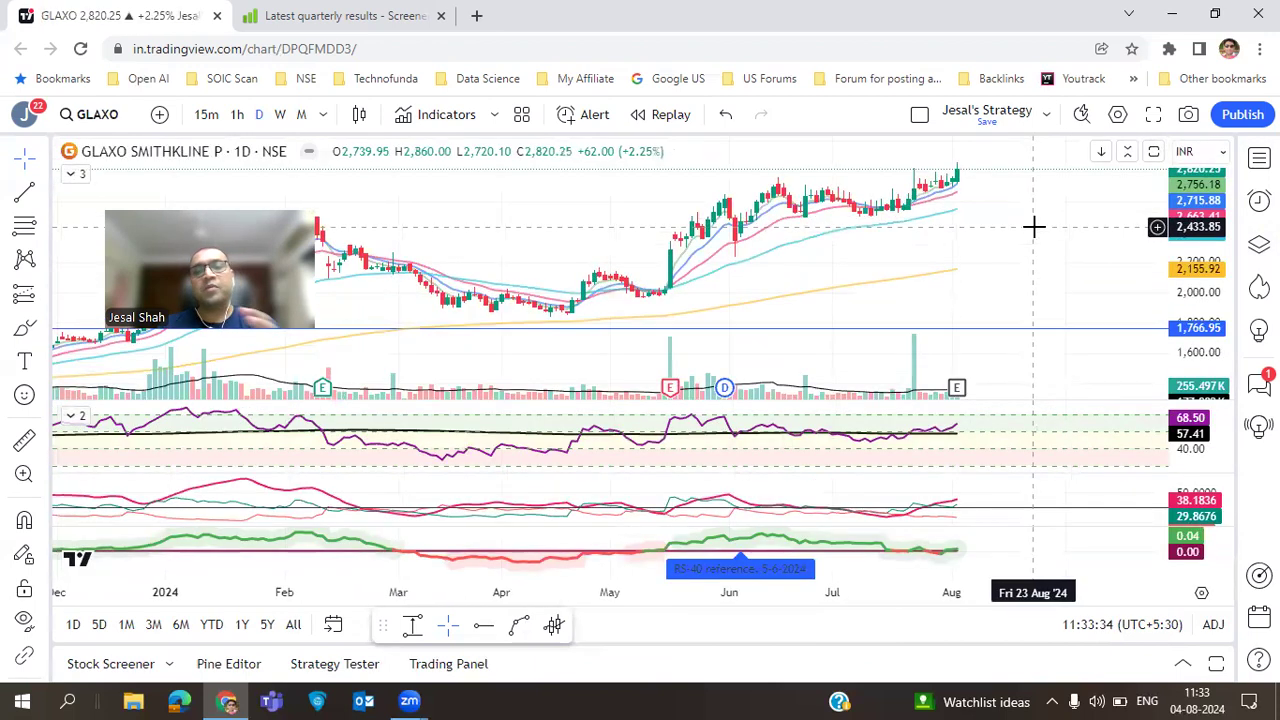
click(297, 18)
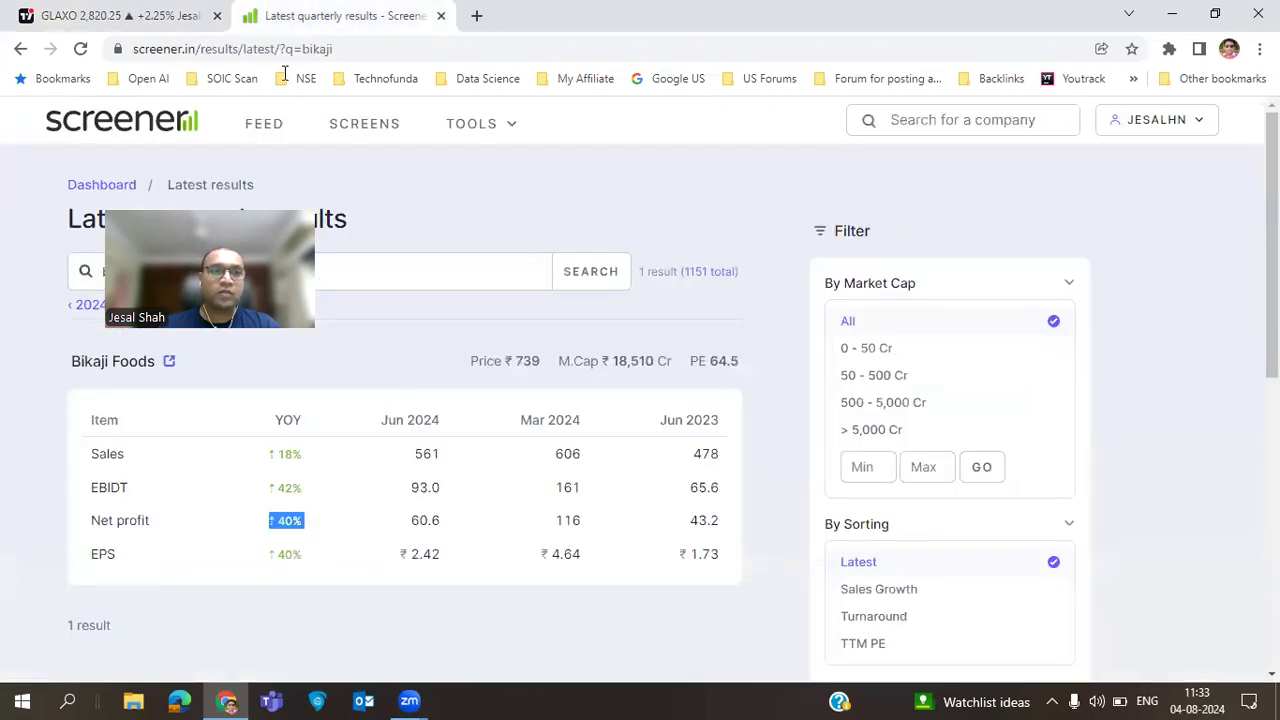
double_click(115, 271)
text(gla)
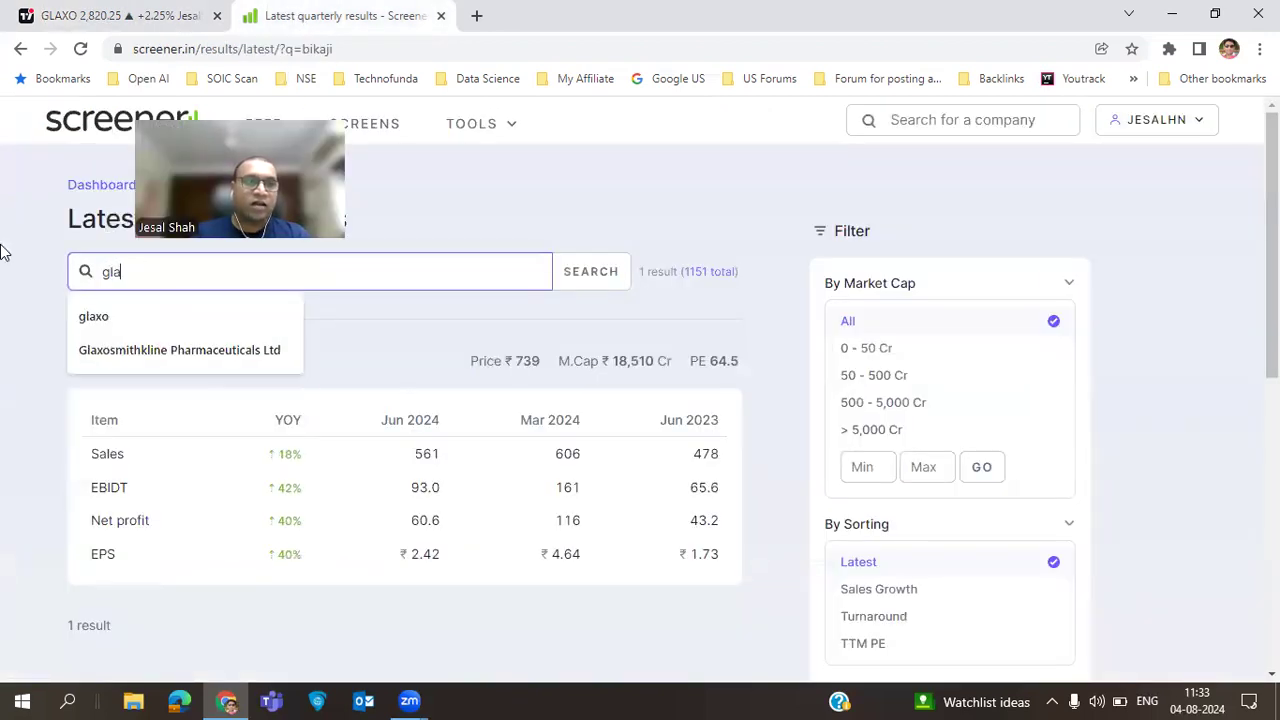
text(xo)
key(Return)
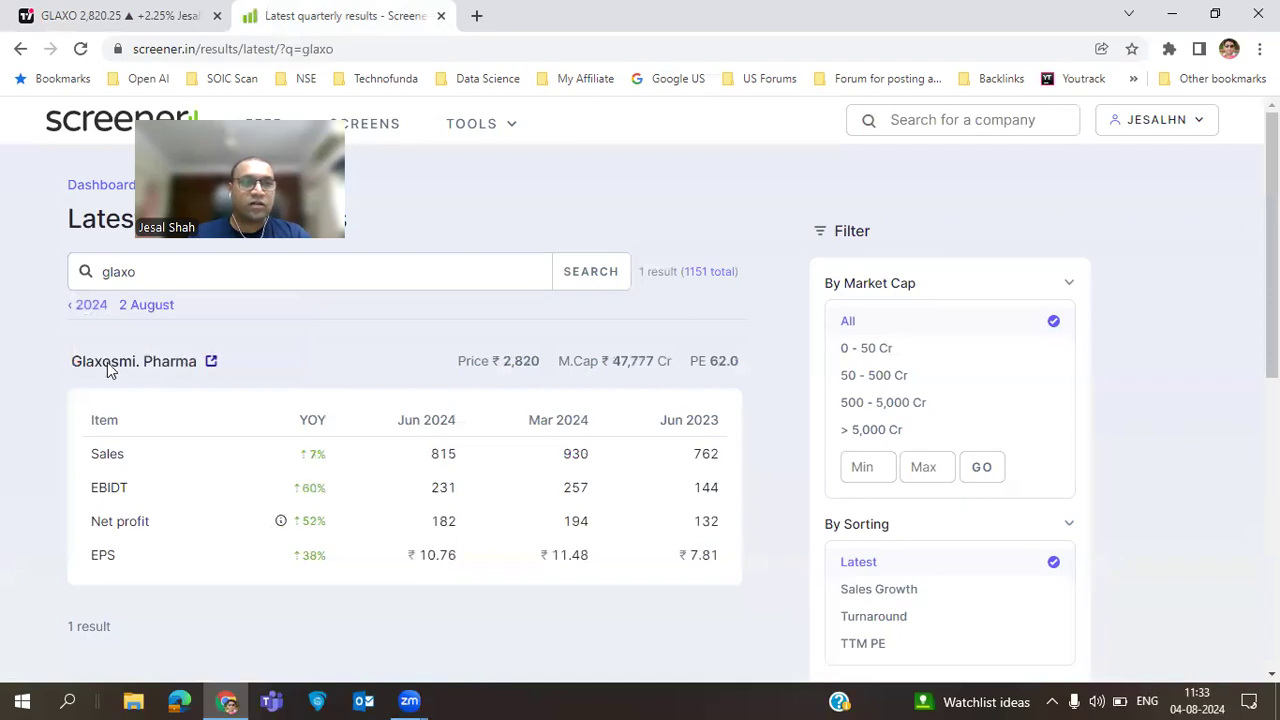
scroll(405, 432, down, 2)
scroll(409, 434, up, 2)
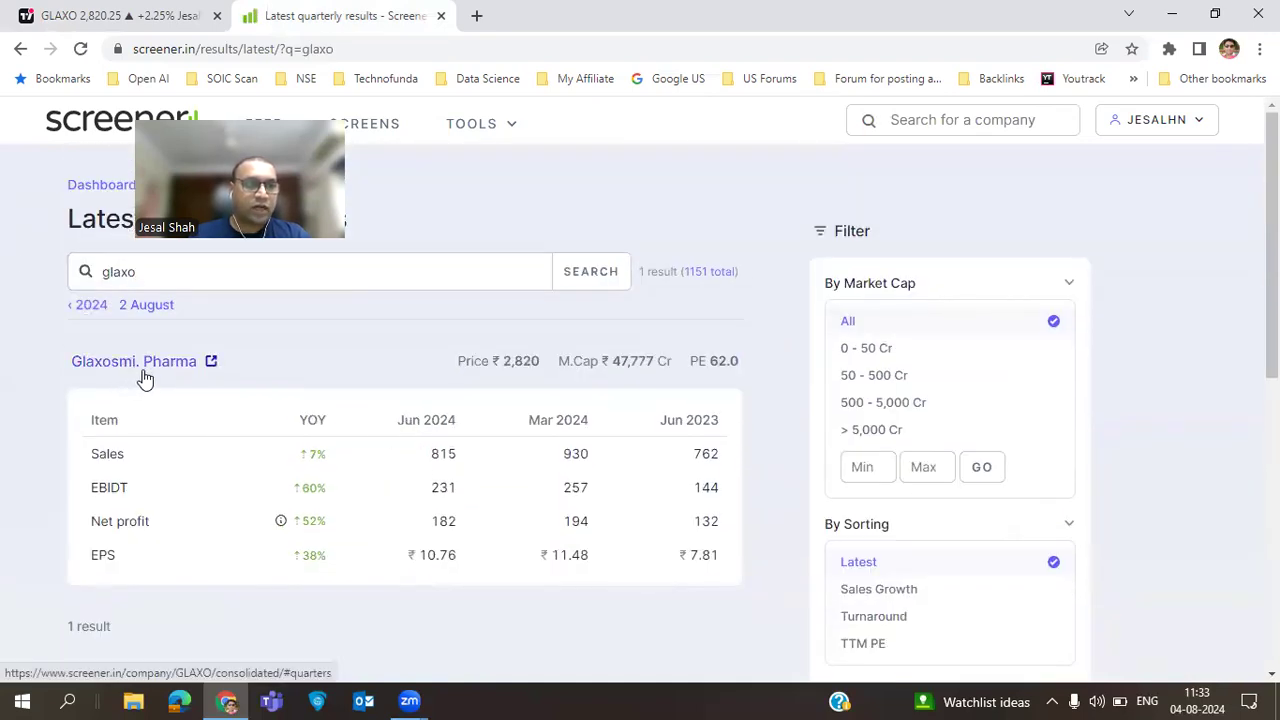
click(952, 130)
text(glaxo)
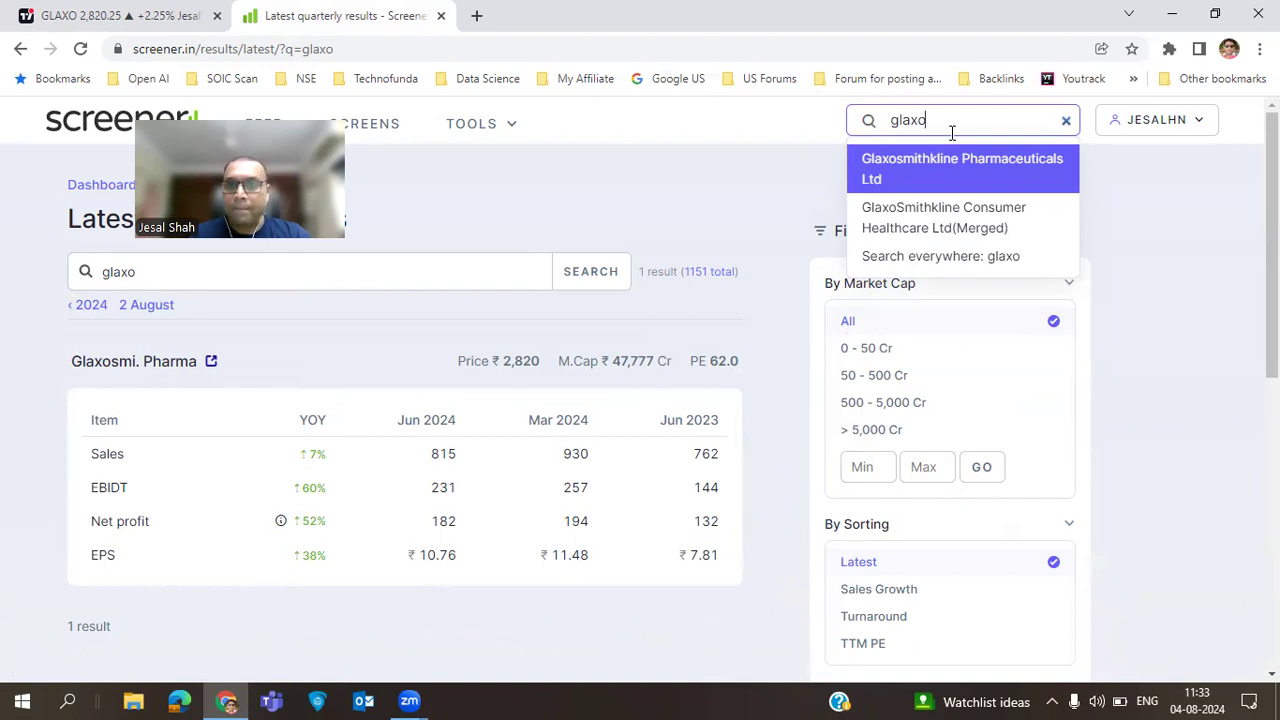
key(Down)
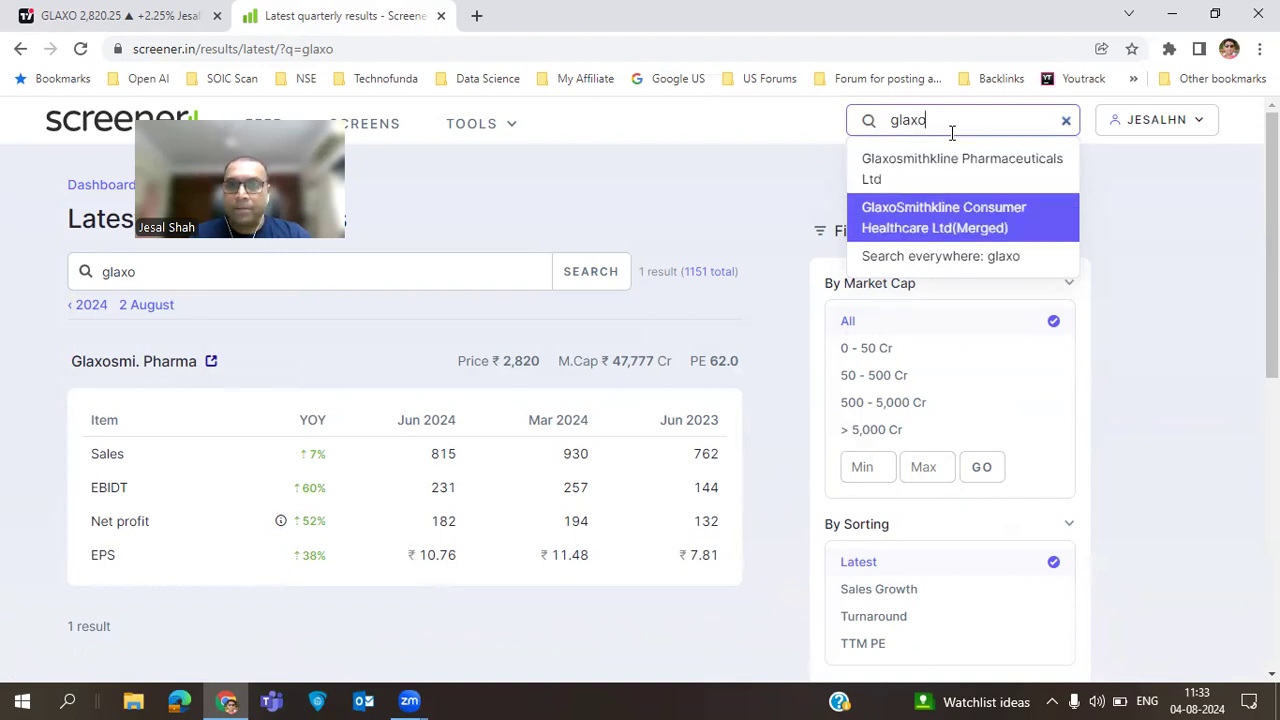
key(Return)
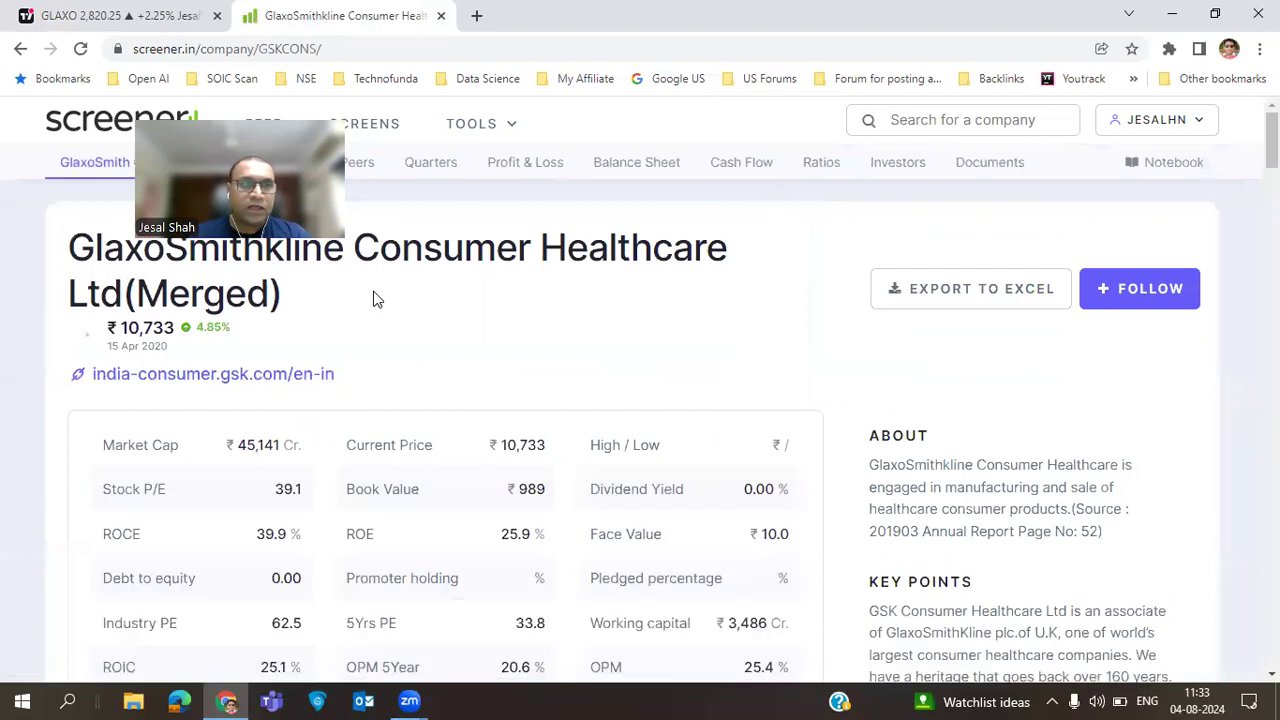
click(448, 172)
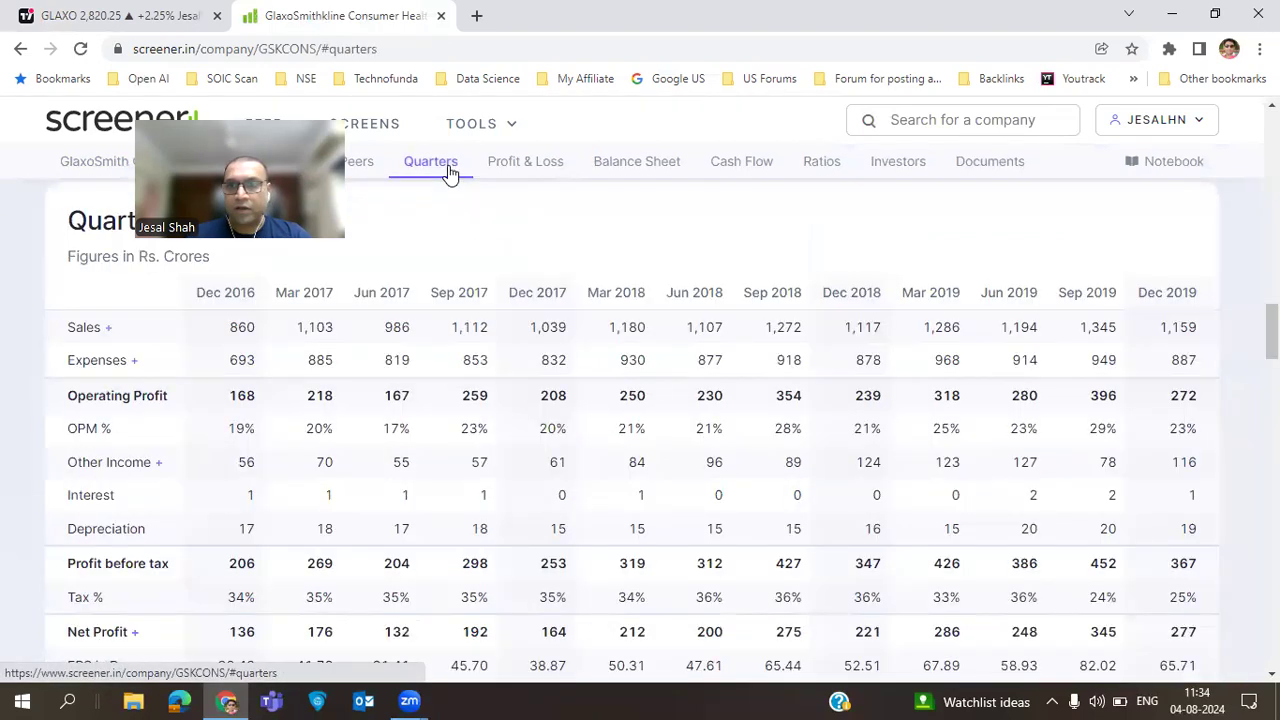
scroll(586, 403, up, 15)
click(20, 48)
click(145, 20)
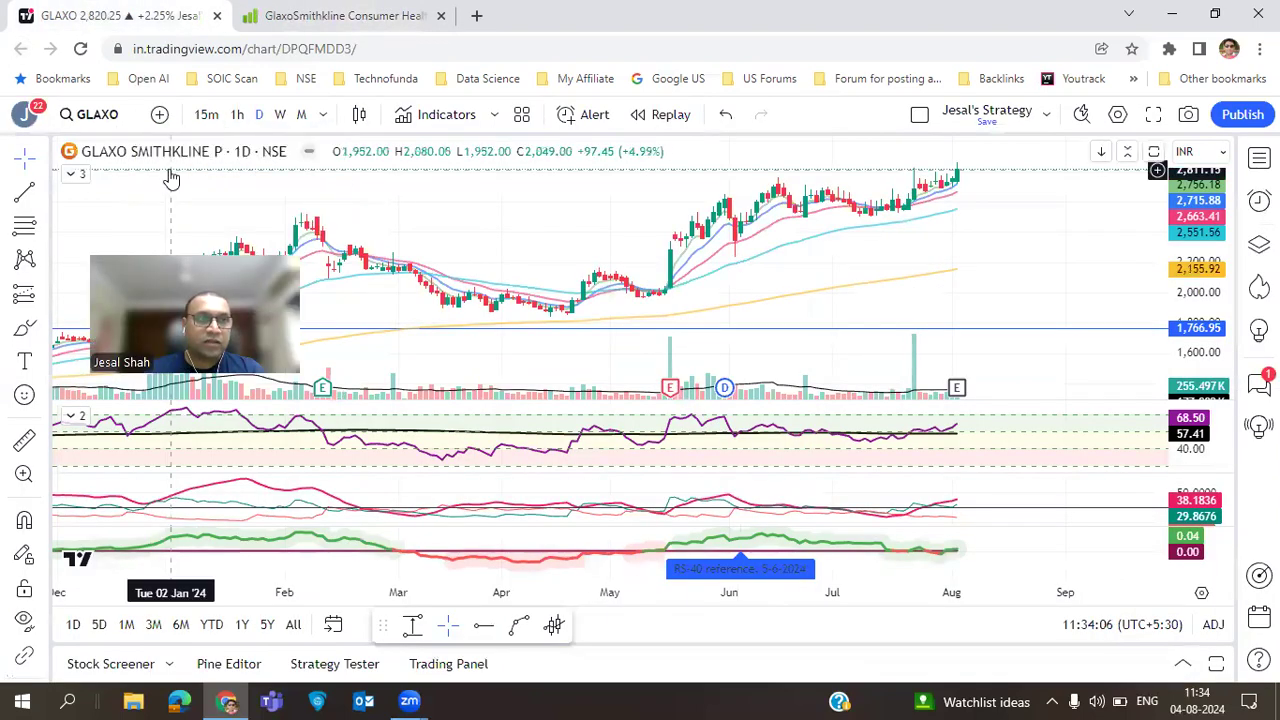
- Open the Glaxosmithkline Pharmaceuticals Ltd company page in Screener and check its consolidated quarterly results
click(345, 16)
click(987, 121)
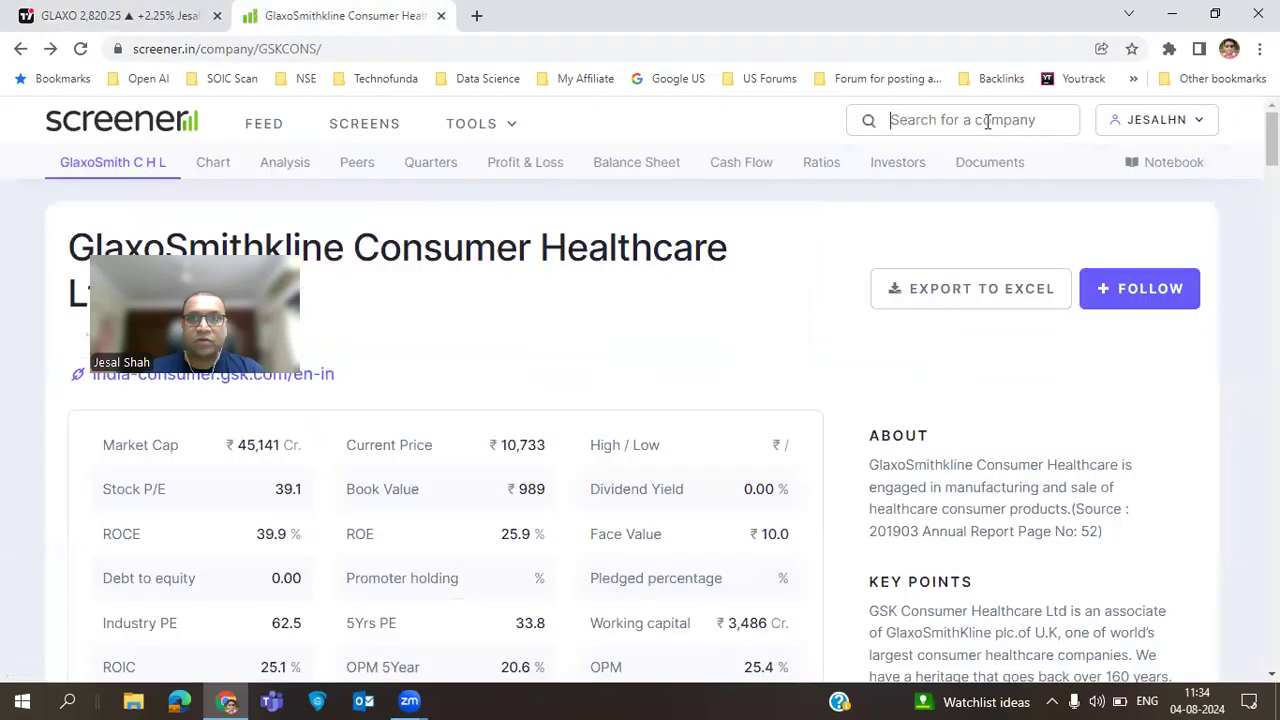
text(glaxo)
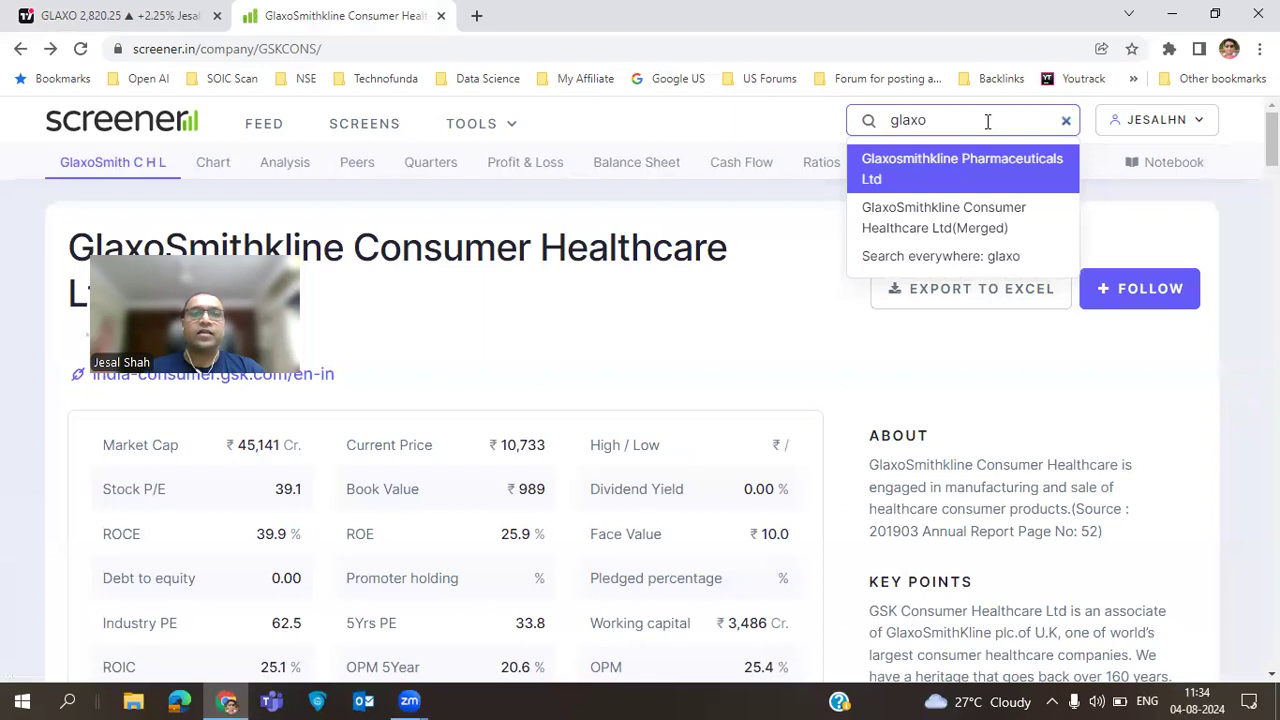
click(952, 168)
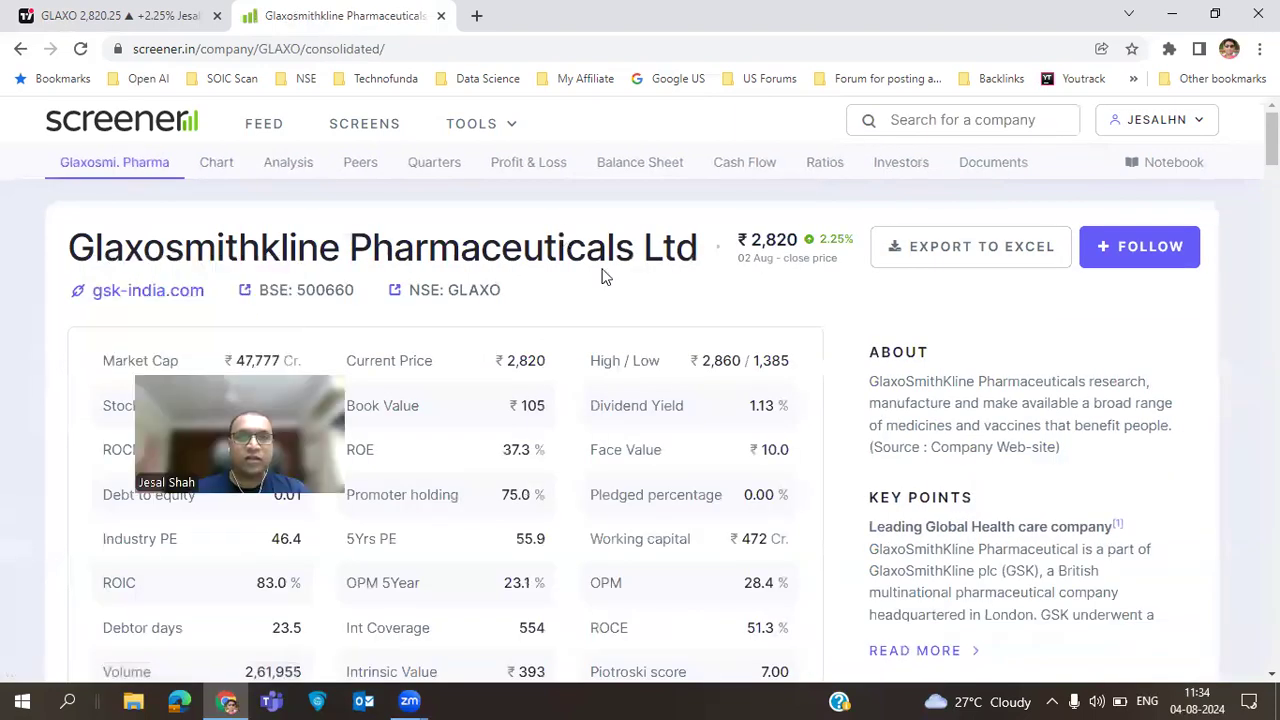
click(434, 162)
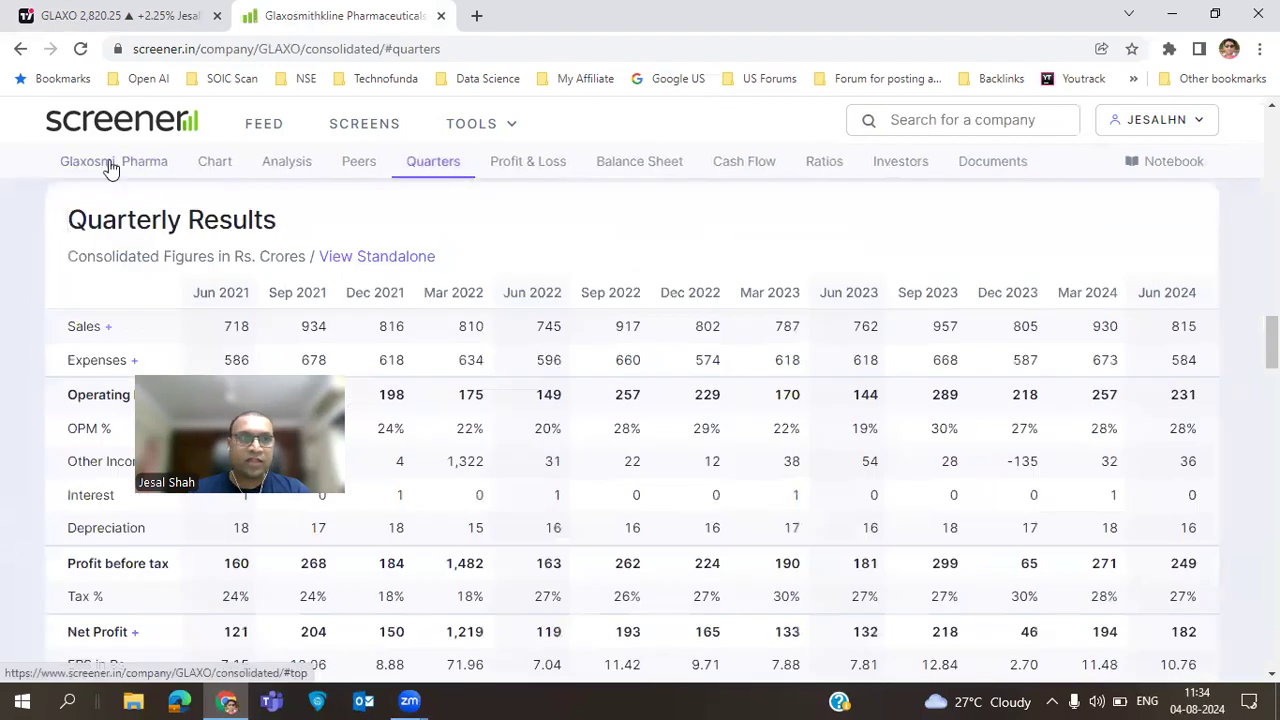
scroll(325, 276, up, 15)
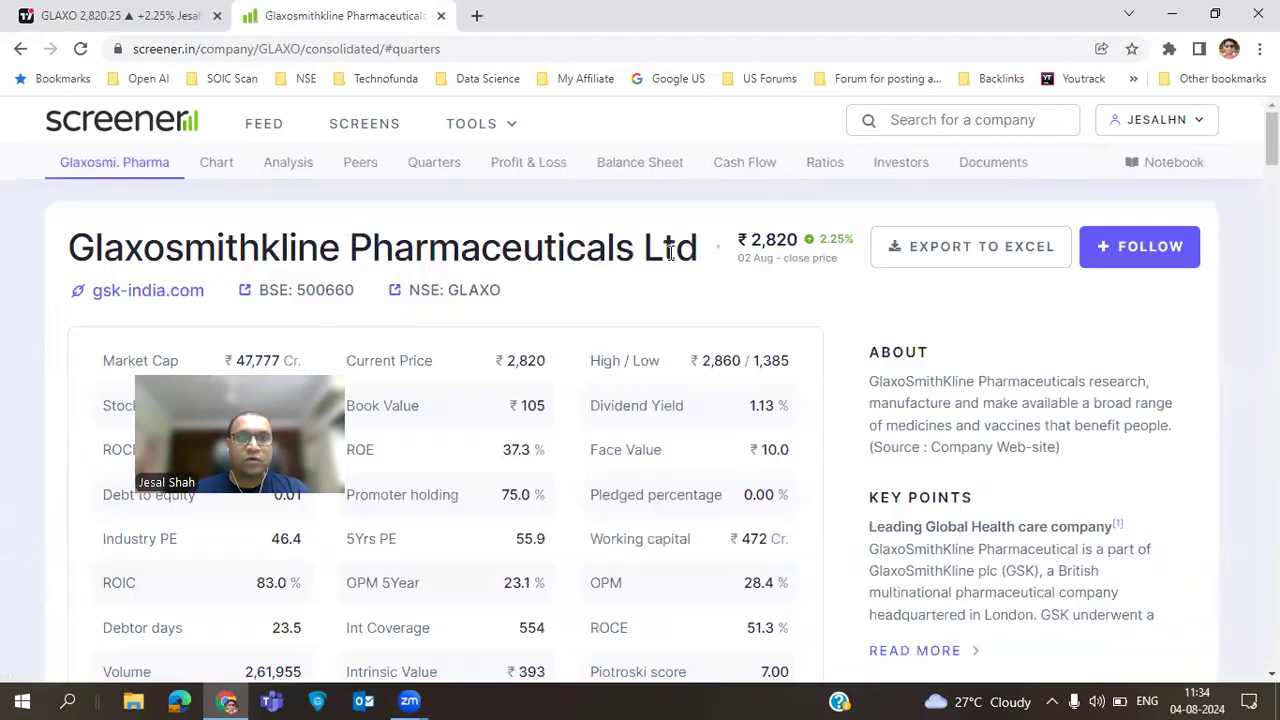
- Copy the company's name from its page heading and search Screener's latest quarterly results for Glaxosmithkline Pharmaceuticals Ltd
triple_click(670, 252)
key(ctrl+c)
click(264, 124)
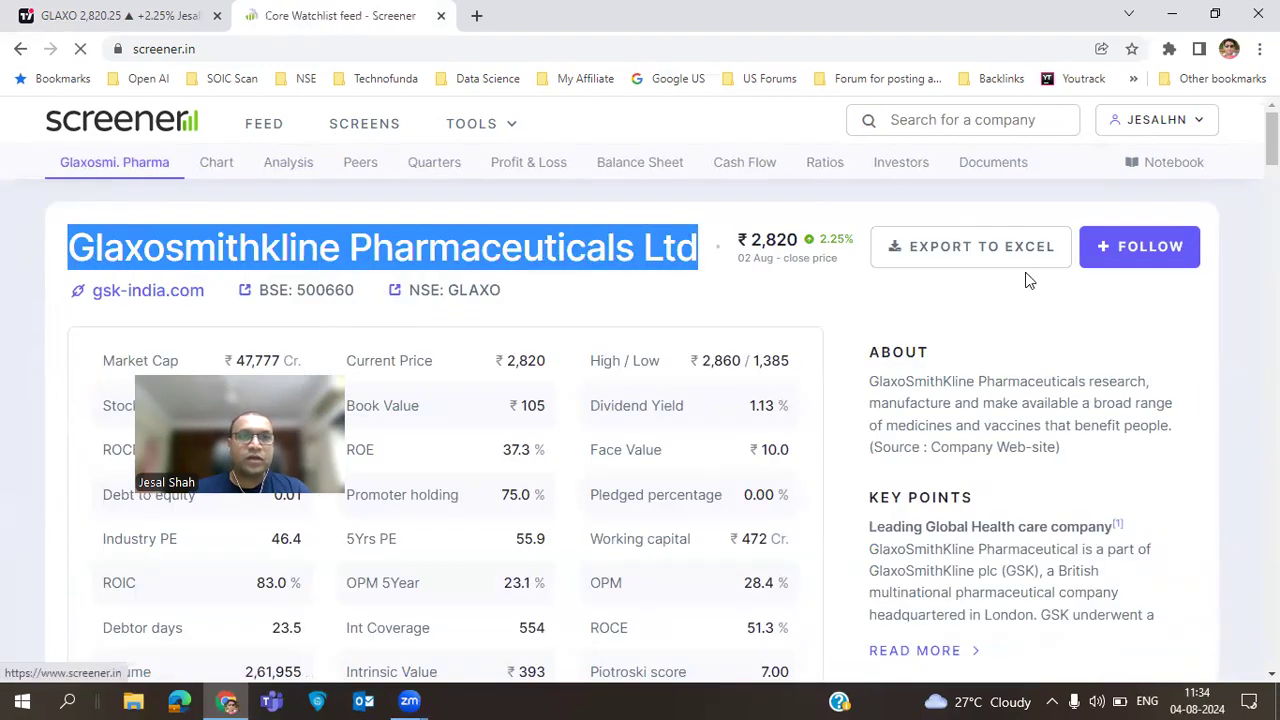
click(943, 263)
click(363, 275)
key(ctrl+v)
click(697, 271)
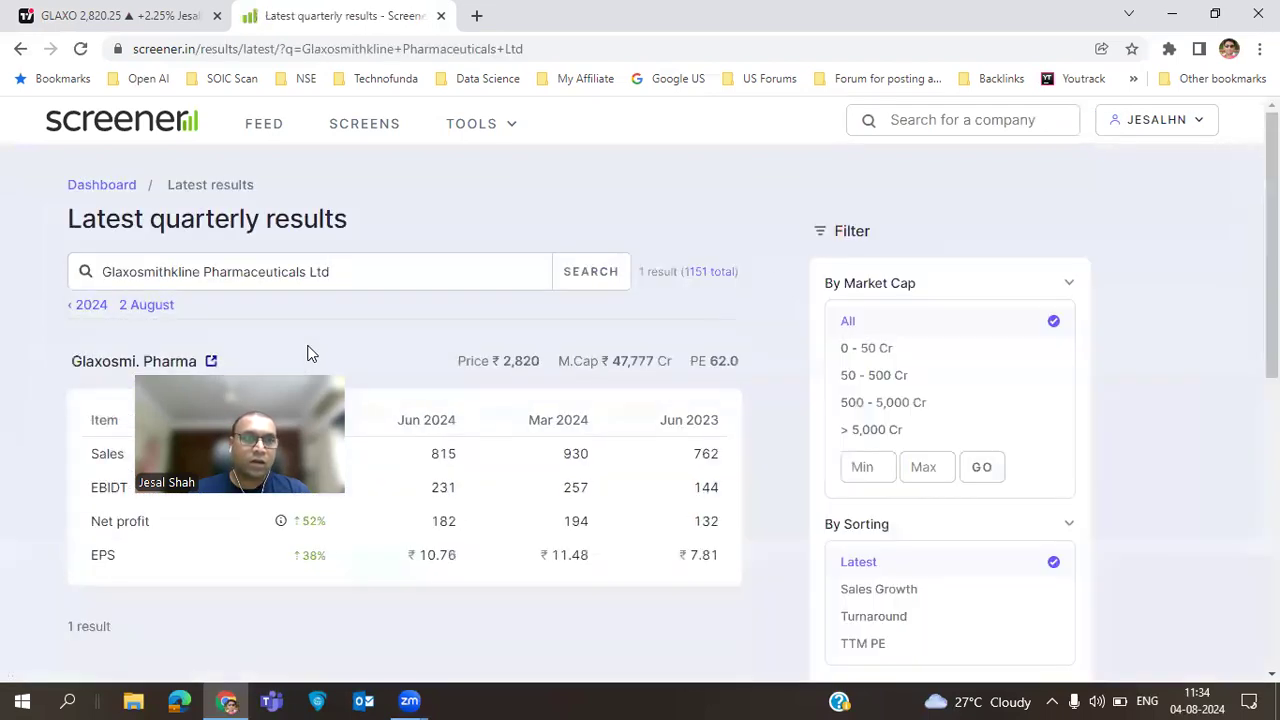
- Examine Glaxosmithkline Pharmaceuticals' year-on-year sales and net profit growth for June 2024, including the exceptional items note
scroll(363, 401, down, 1)
scroll(363, 400, up, 1)
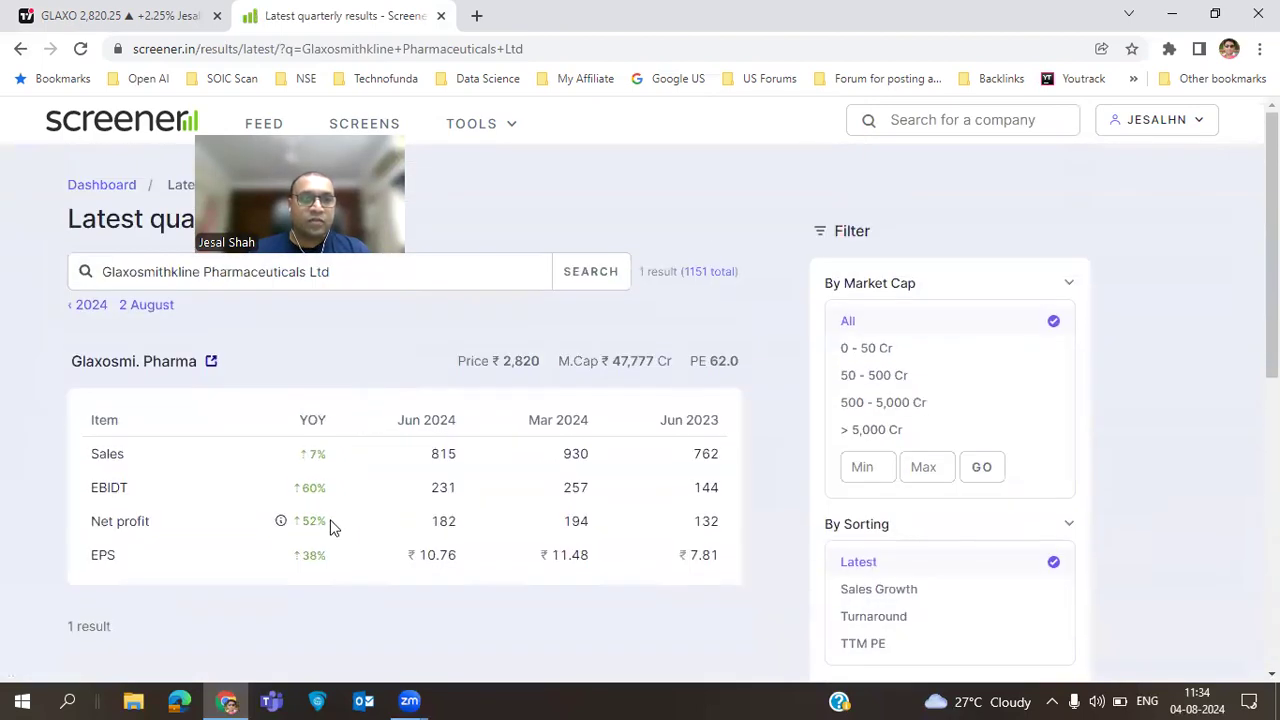
double_click(448, 522)
mouse_move(322, 520)
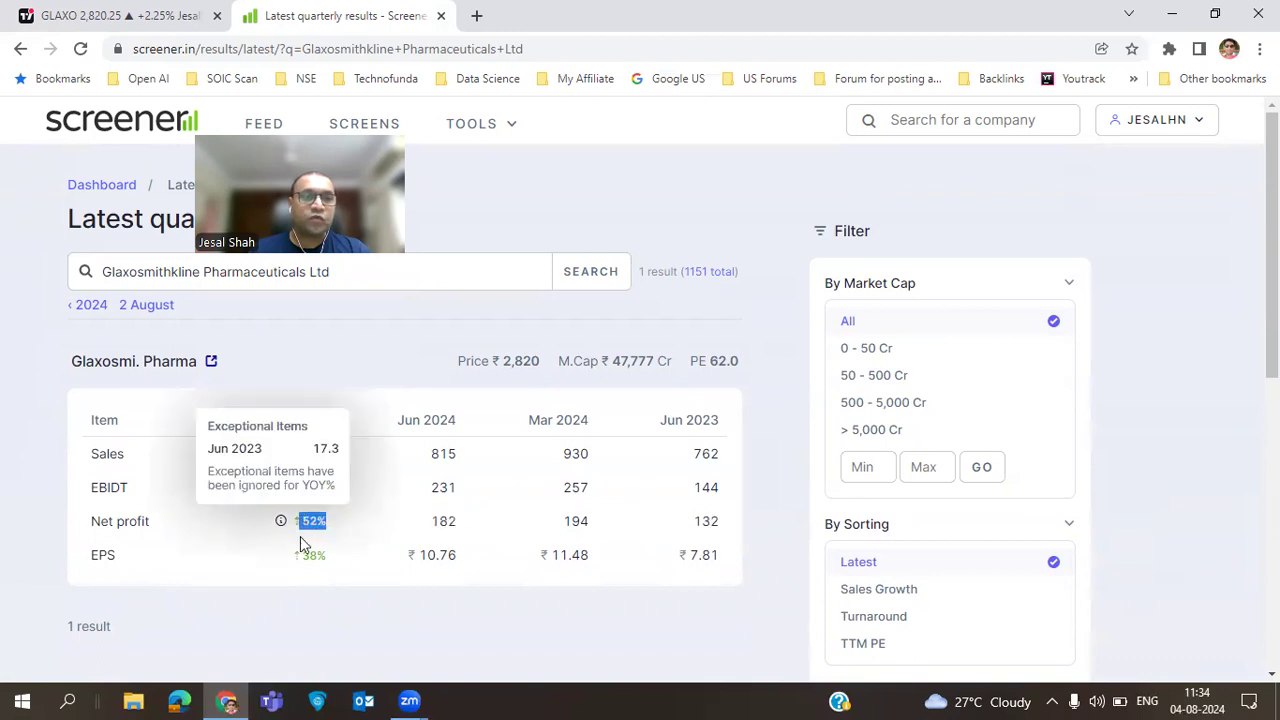
drag(332, 458, 284, 461)
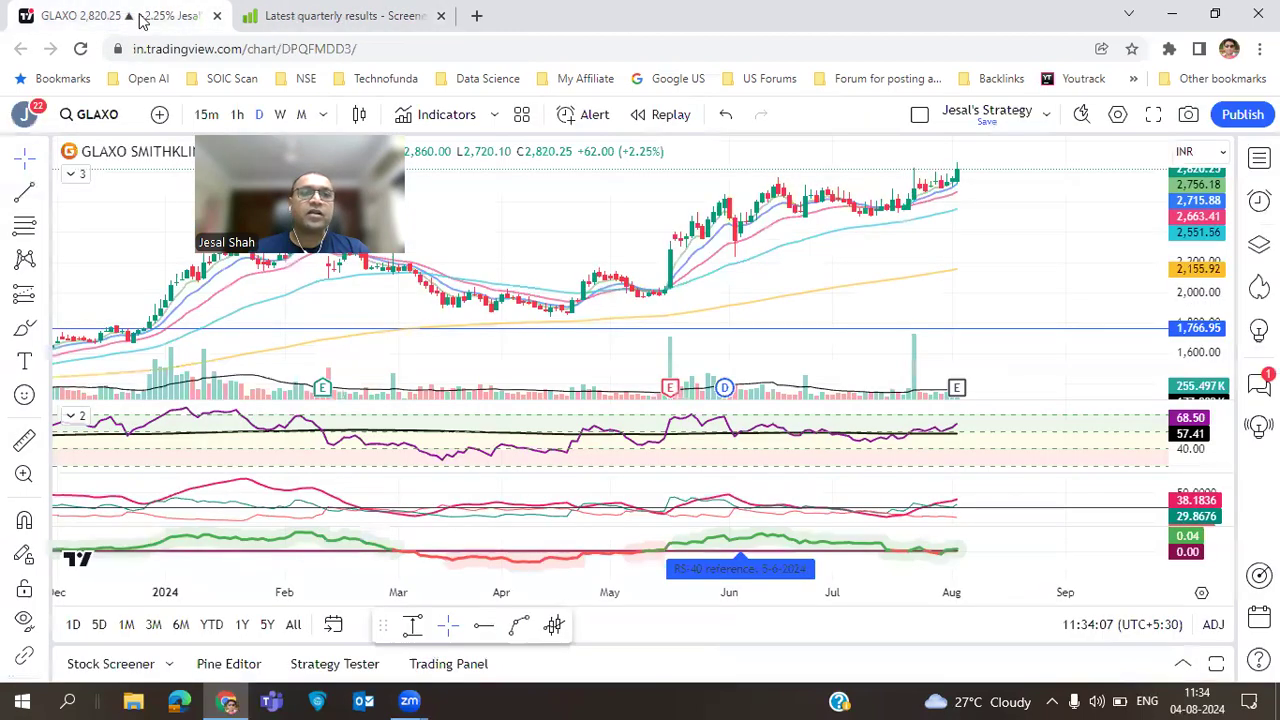
- Switch to TradingView, clear the existing drawings from the GLAXO chart, and draw a horizontal line at 2,736.90
click(128, 15)
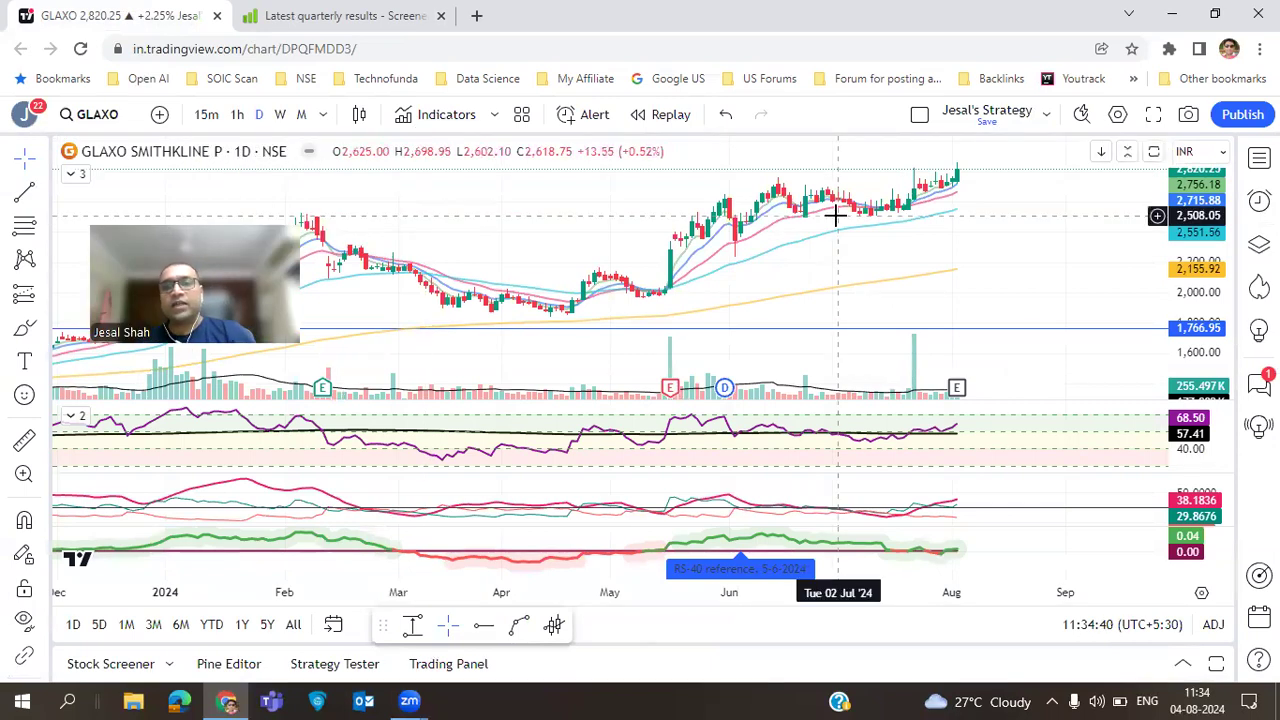
right_click(1020, 249)
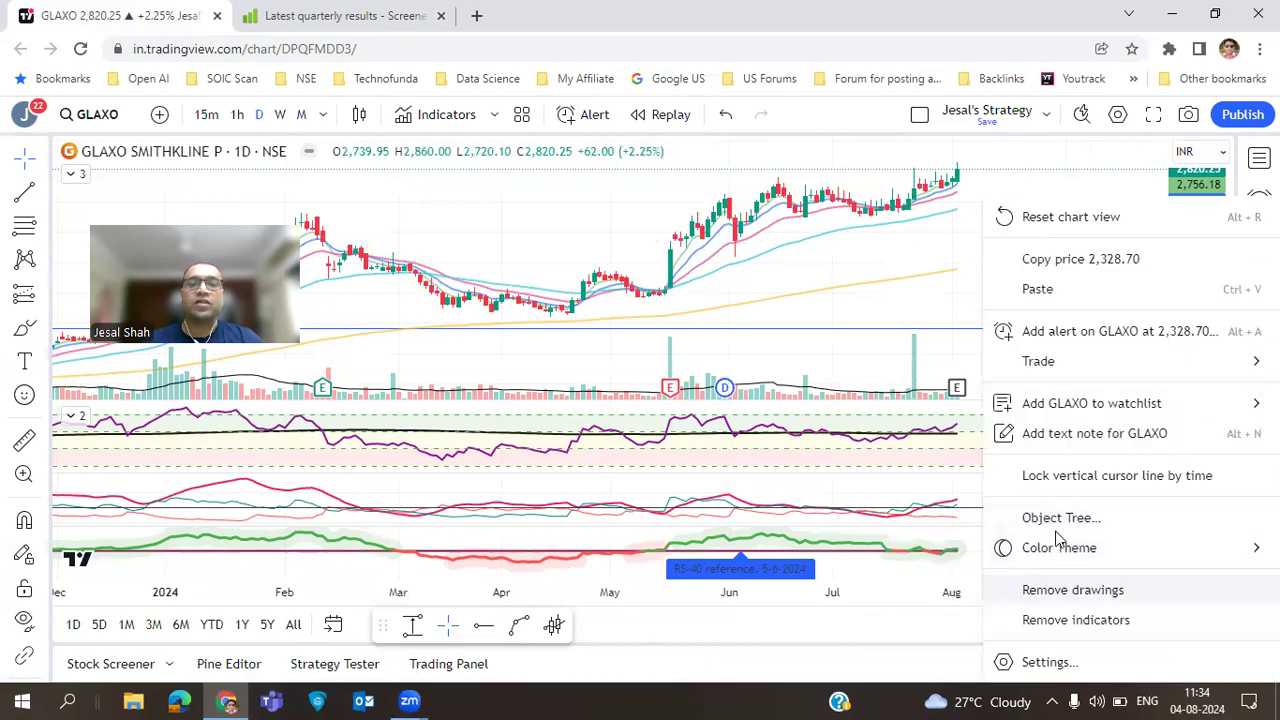
key(Escape)
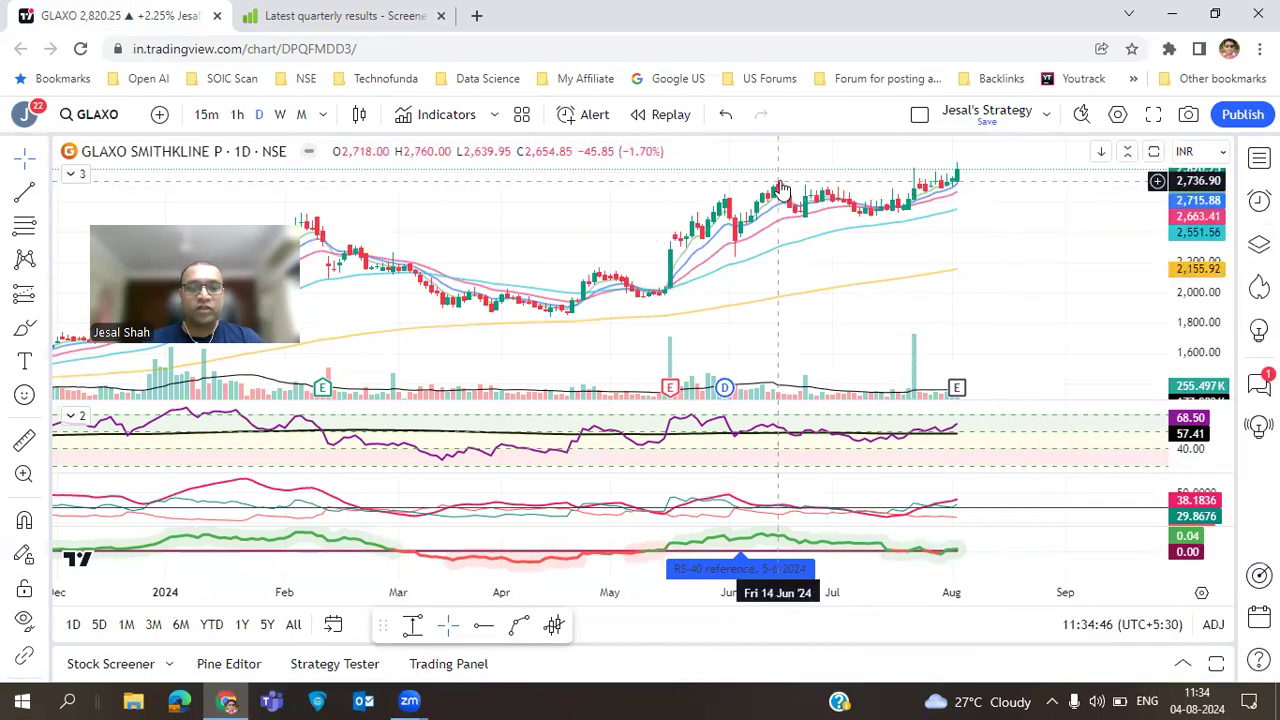
scroll(1002, 310, up, 3)
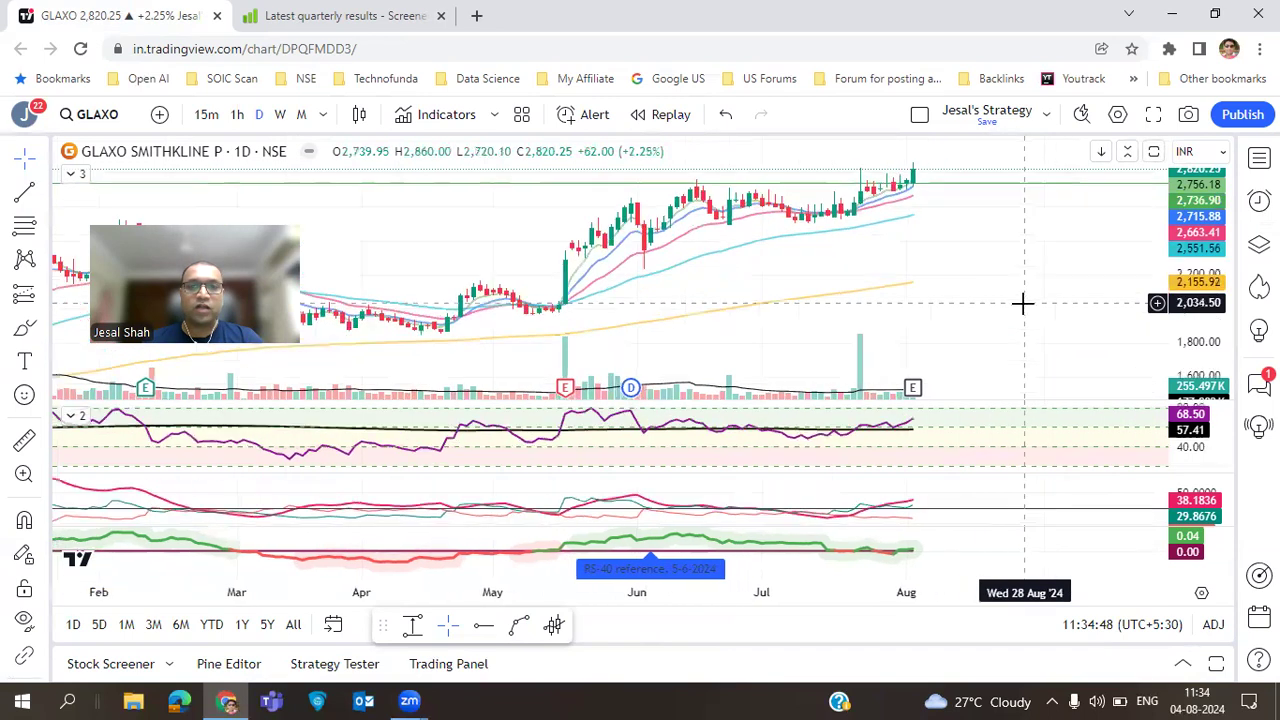
- Show the GLAXO chart on the weekly timeframe and examine its price action around the horizontal line
scroll(1002, 310, down, 5)
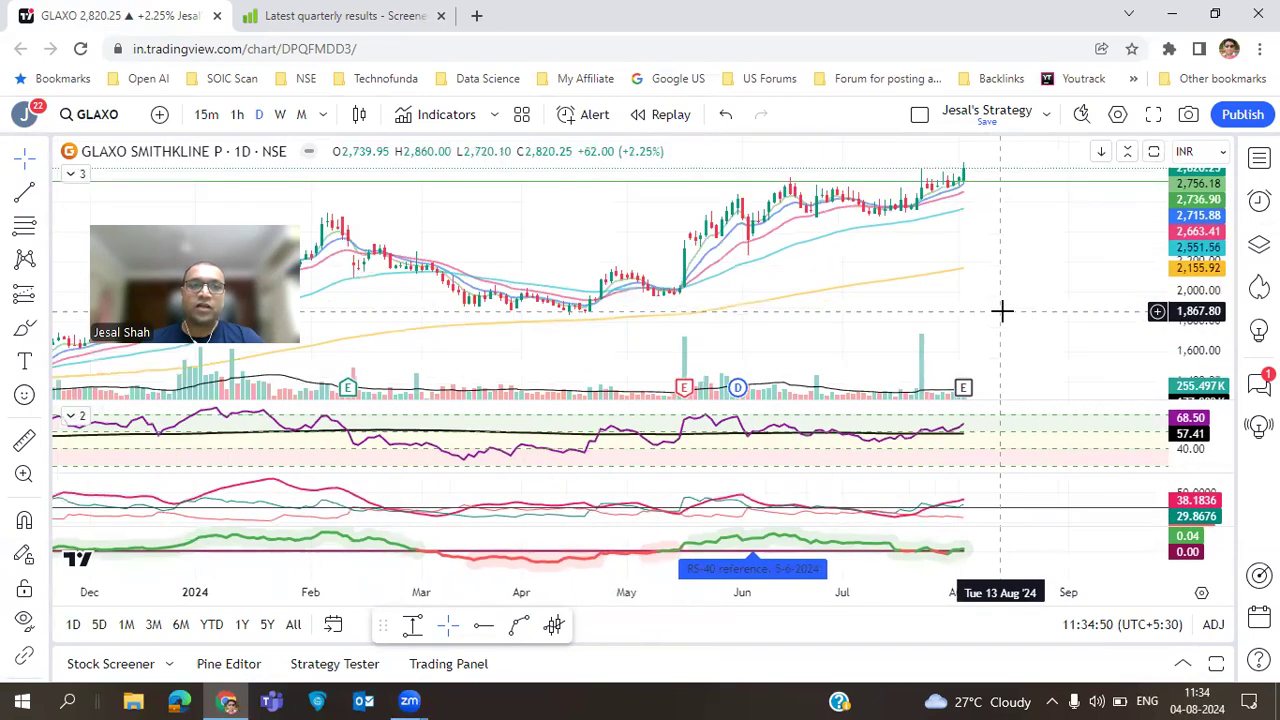
scroll(1002, 310, down, 2)
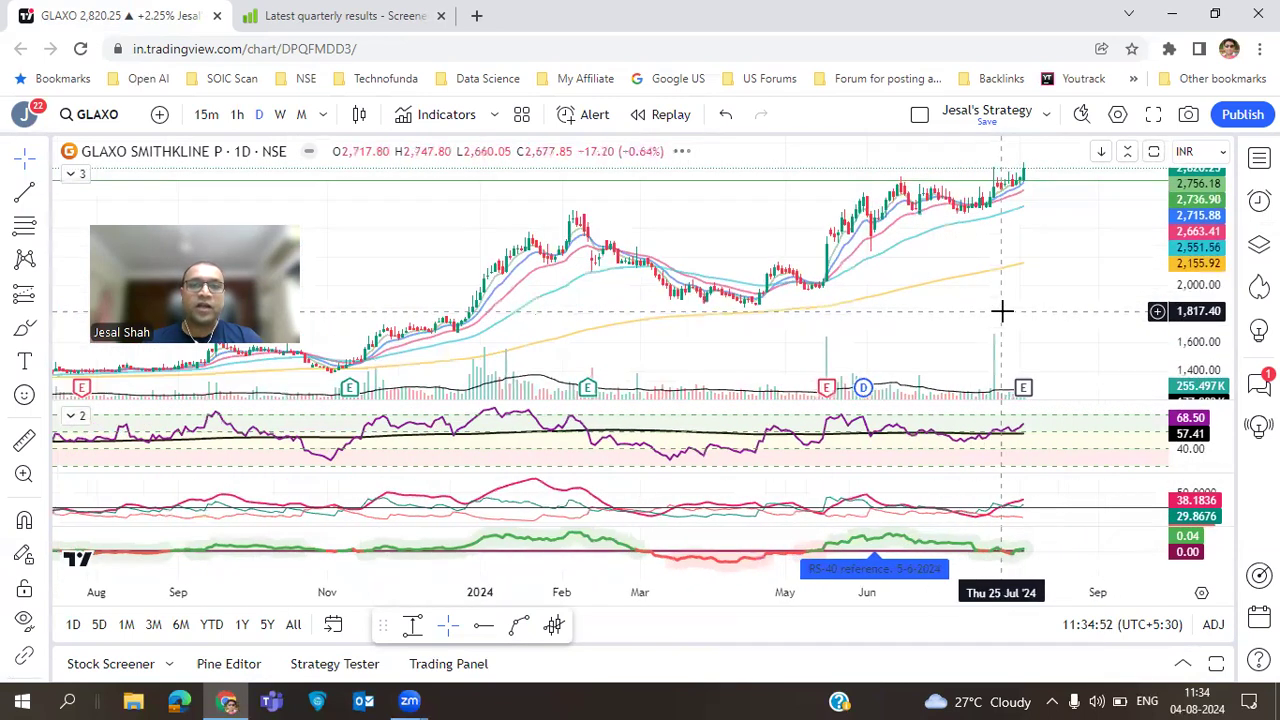
scroll(1002, 310, up, 3)
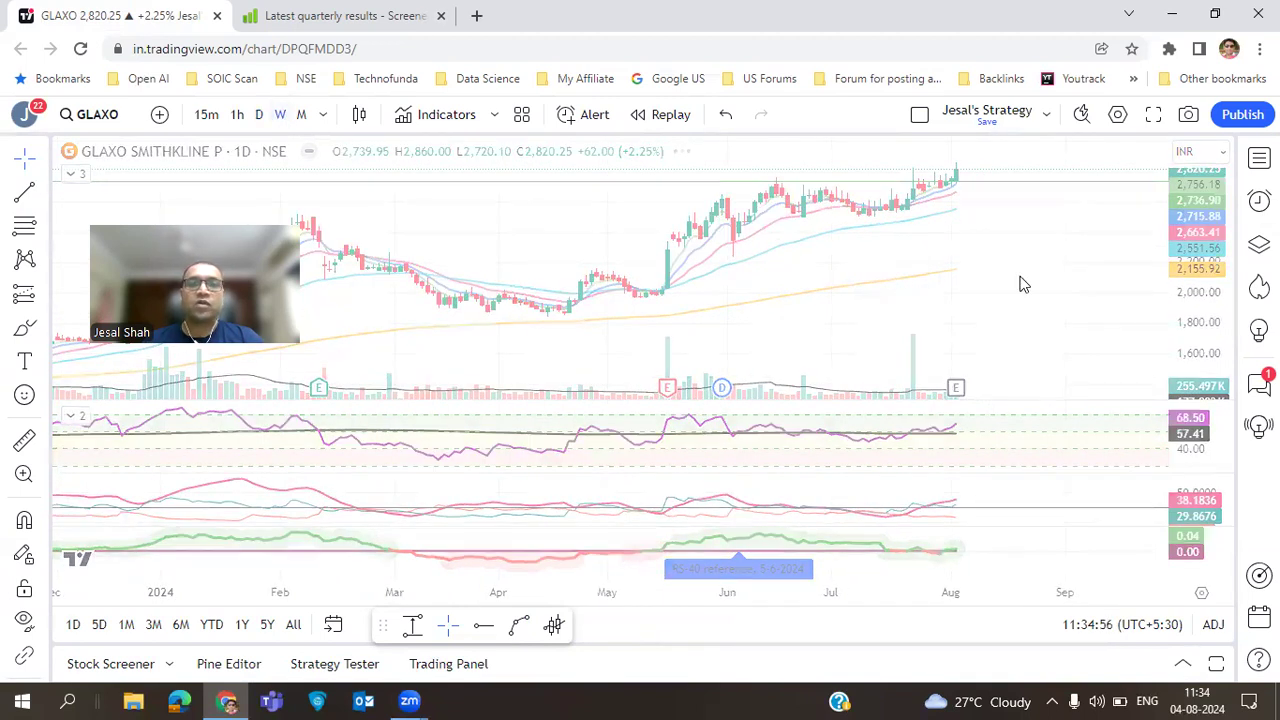
text(1W)
key(Return)
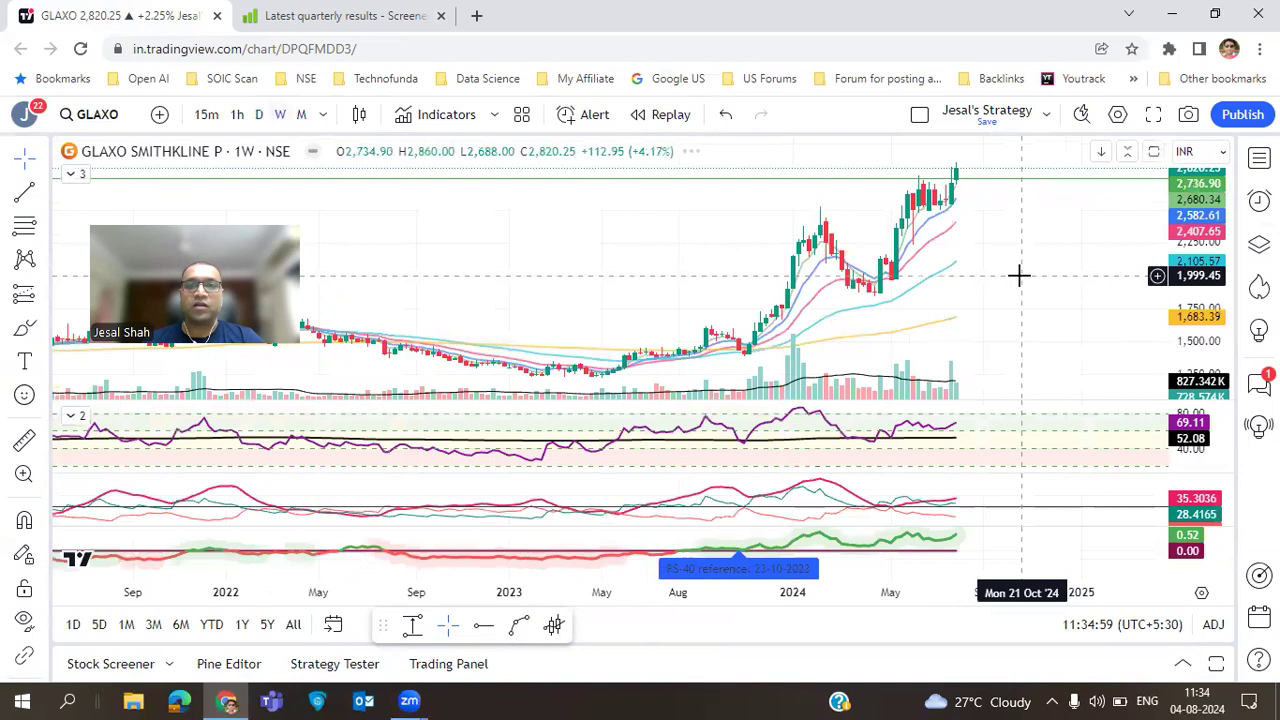
scroll(1020, 277, up, 2)
scroll(1021, 277, up, 2)
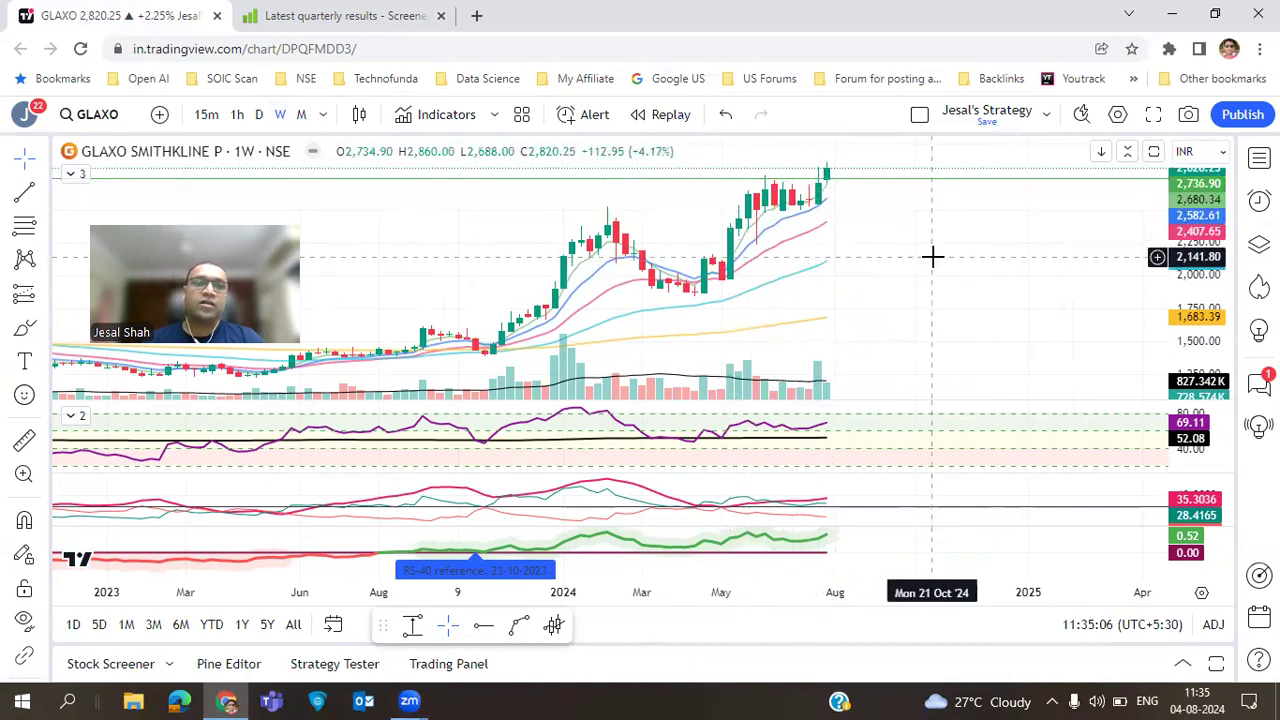
- Advance to AJANTPHARM on the daily timeframe, and switch to Screener to search the latest quarterly results for ajanta pharma
click(262, 115)
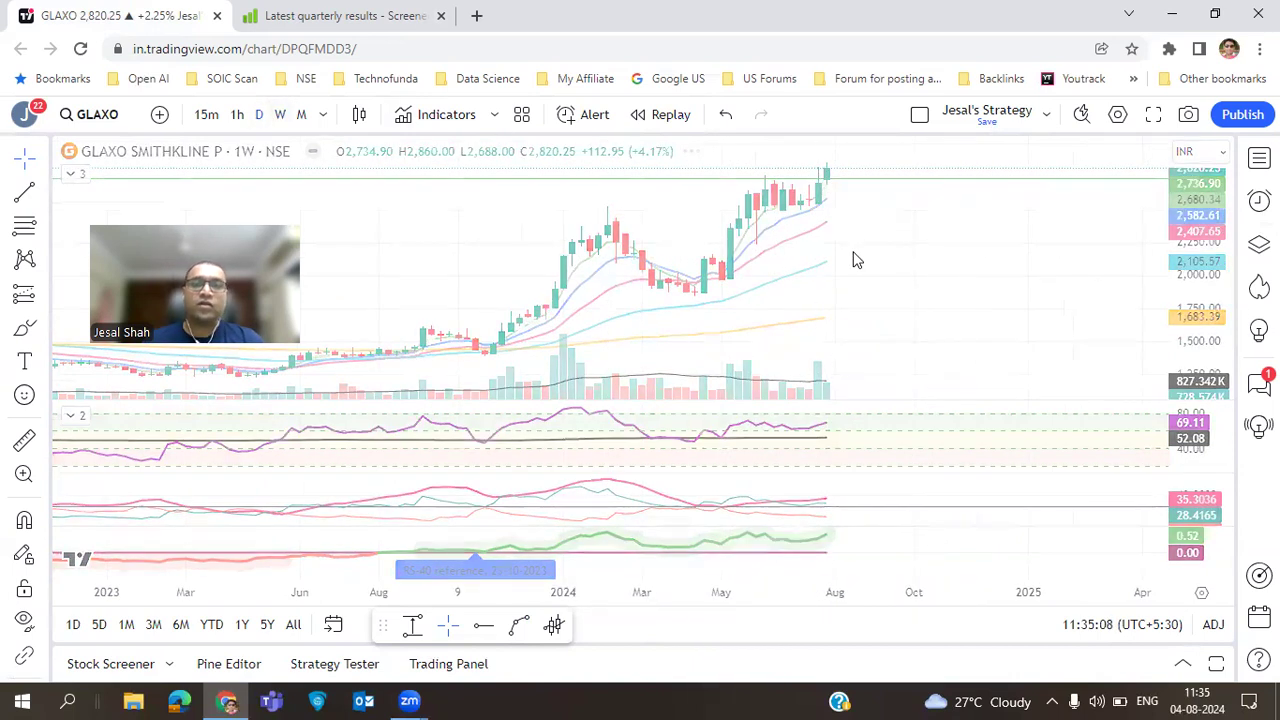
key(Down)
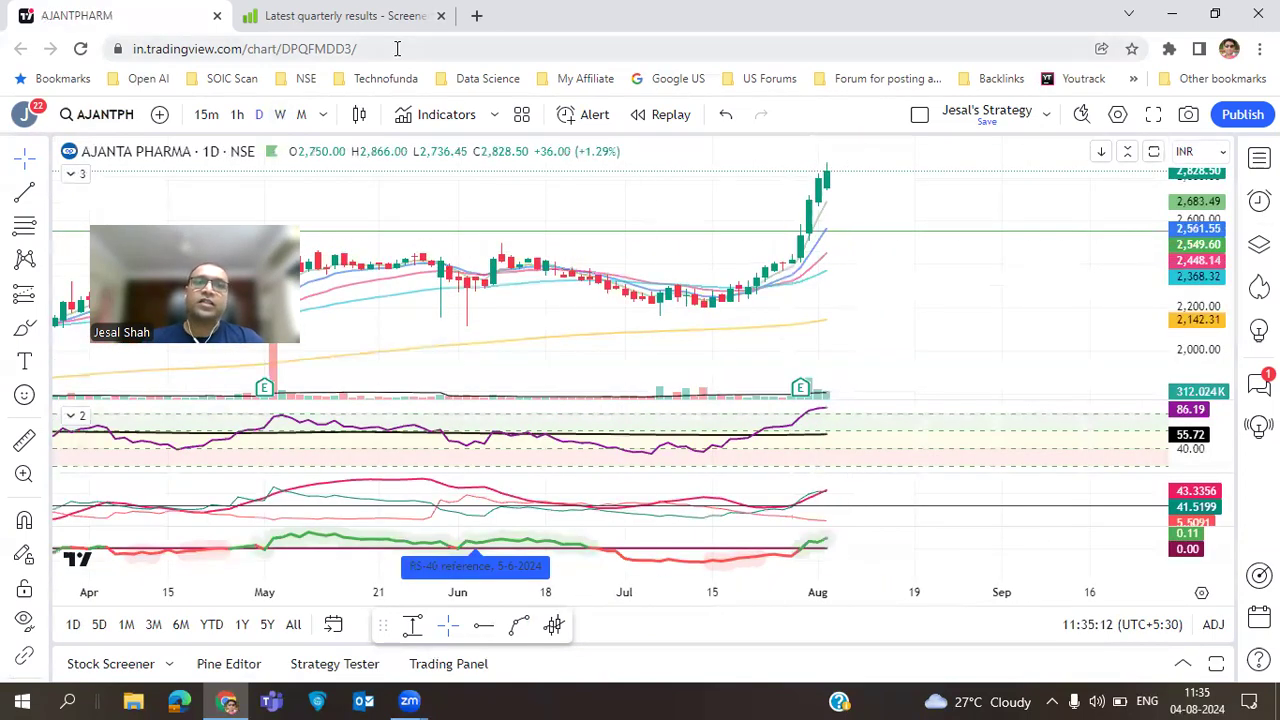
click(340, 16)
drag(335, 272, 43, 234)
text(ajanta pharma)
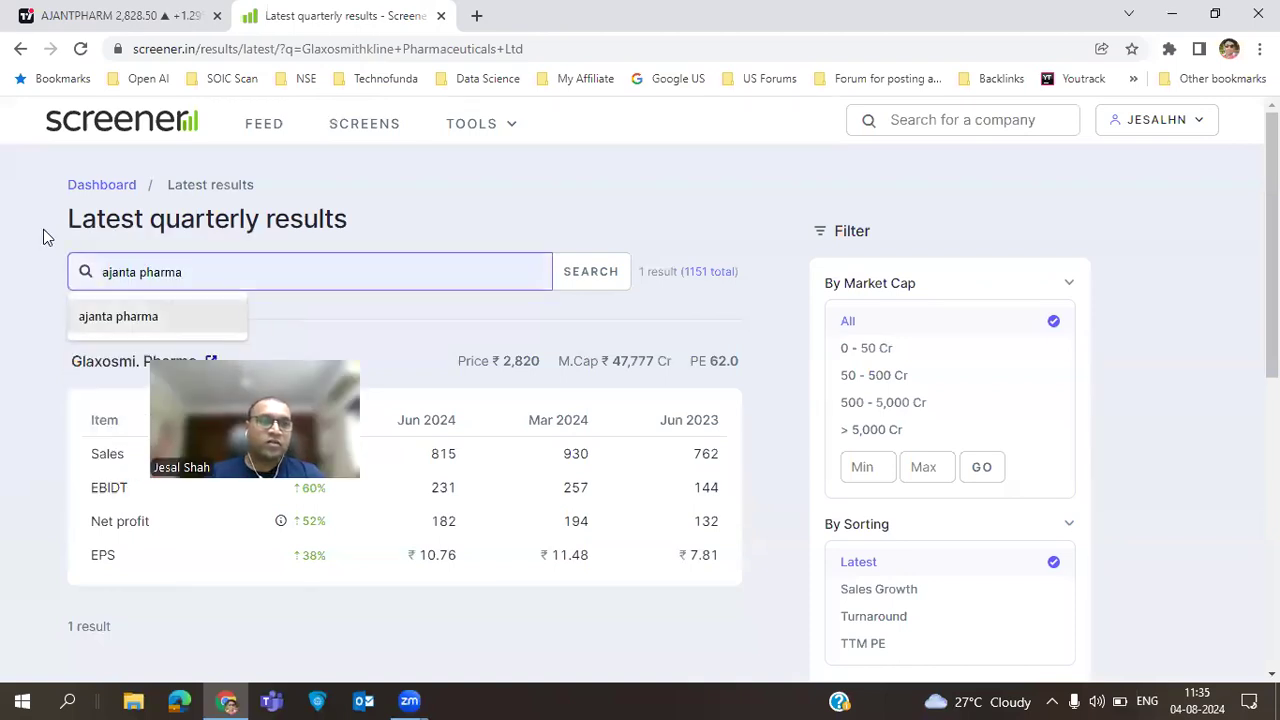
key(Return)
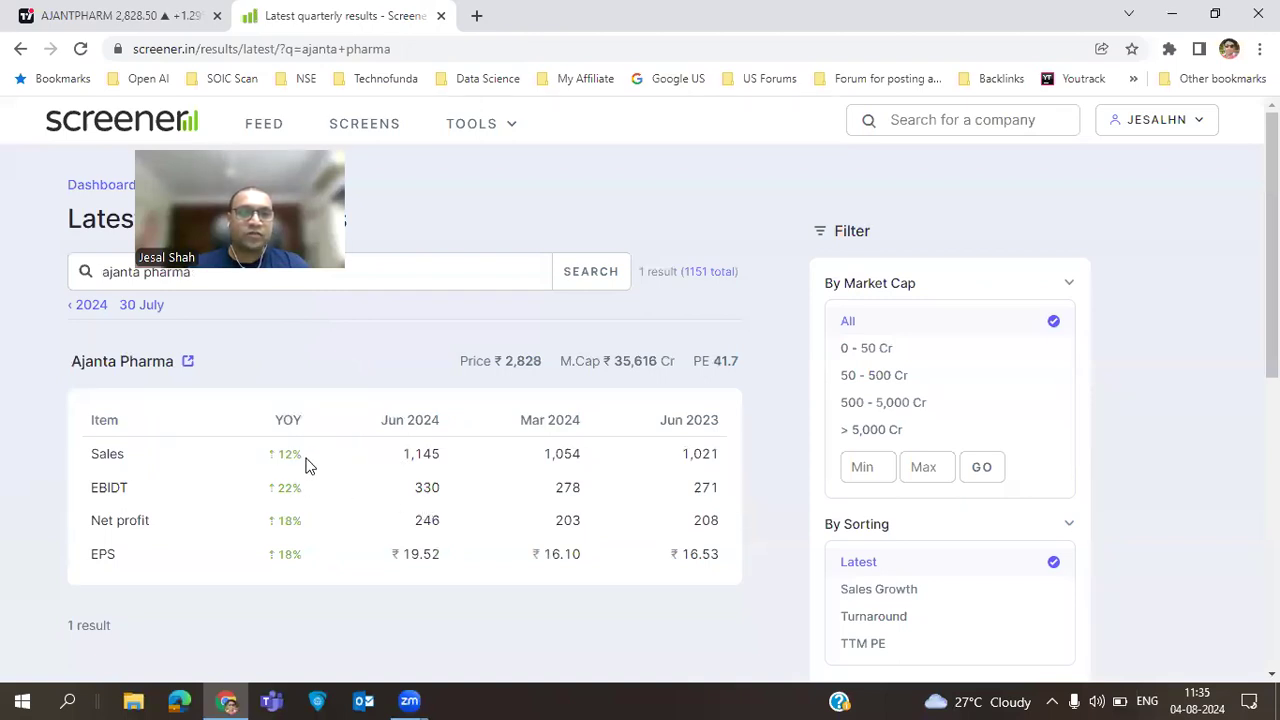
- Examine Ajanta Pharma's June 2024 net profit growth and compare it with the March 2024 and June 2023 quarters
double_click(288, 520)
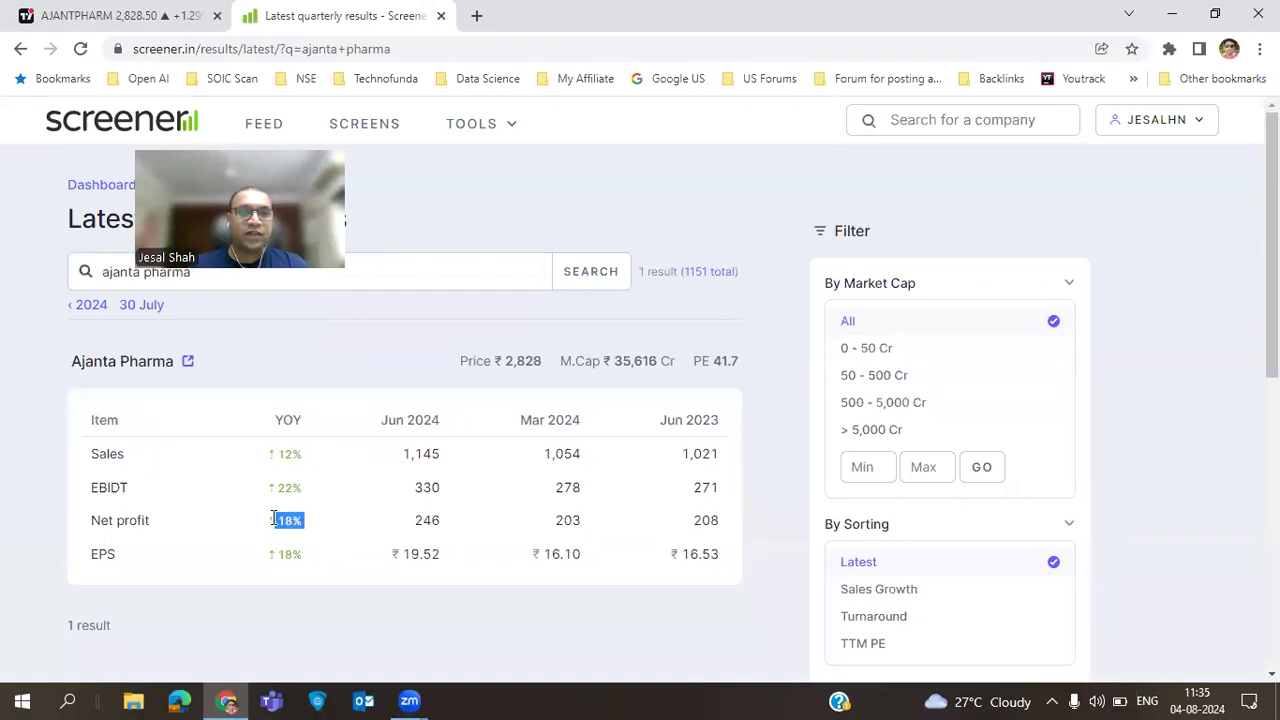
click(711, 521)
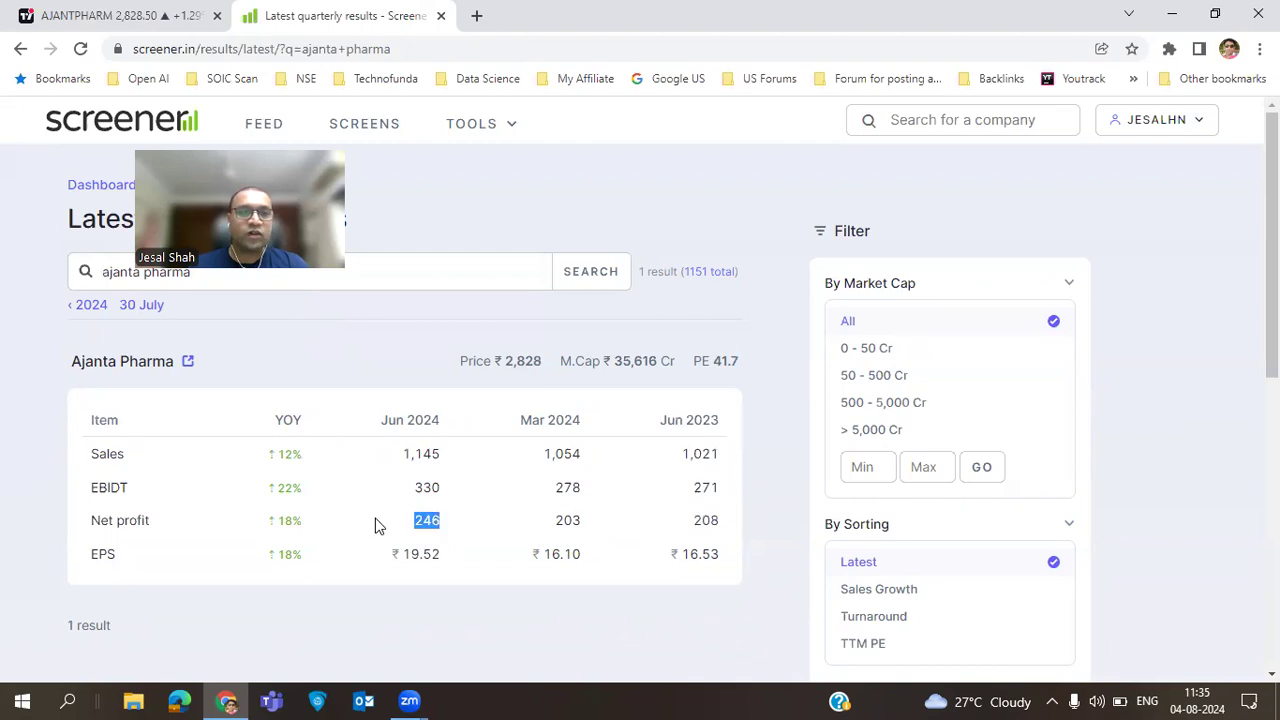
triple_click(600, 432)
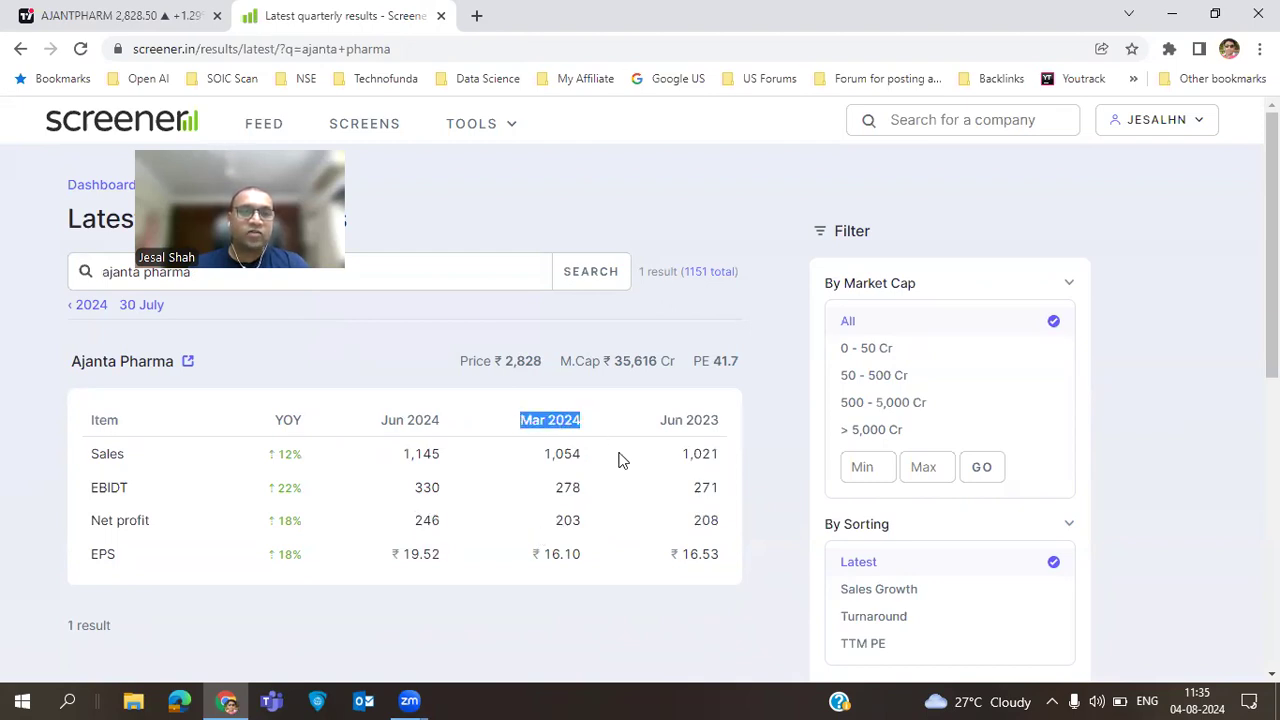
double_click(582, 519)
- Switch to TradingView and measure AJANTPHARM's price rise from the green horizontal line to the latest candle
click(150, 15)
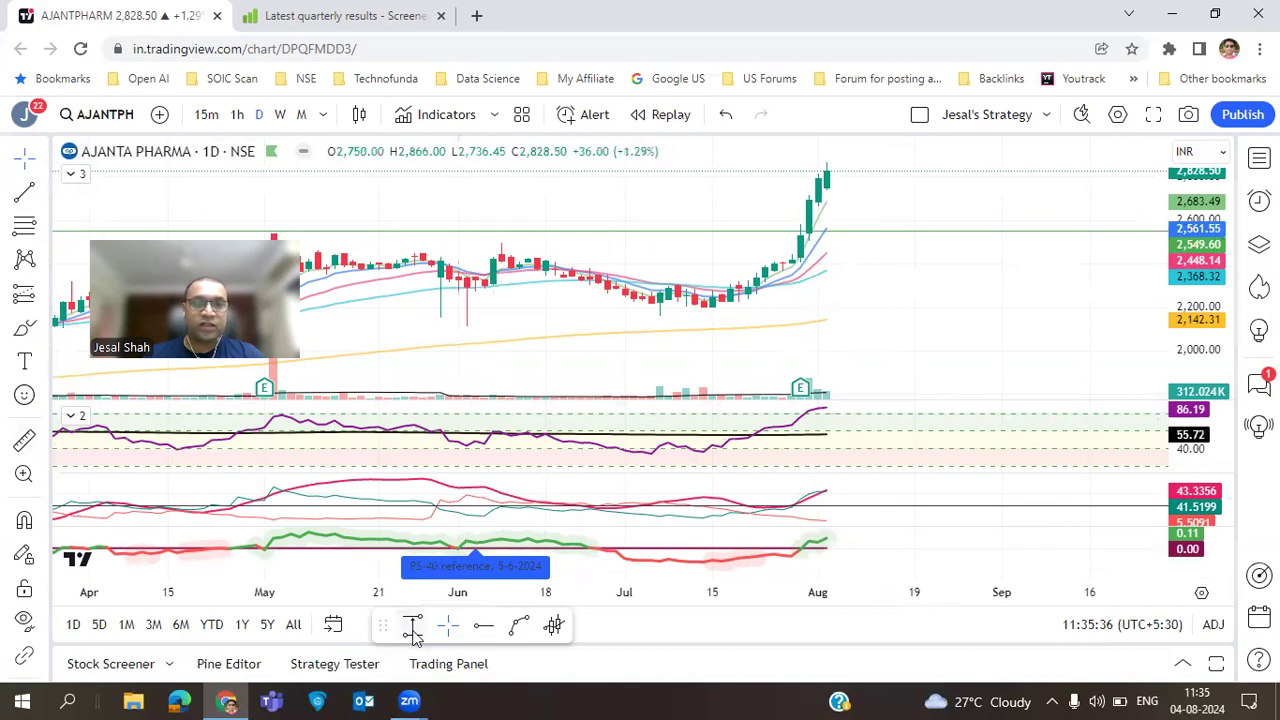
shift+click(836, 249)
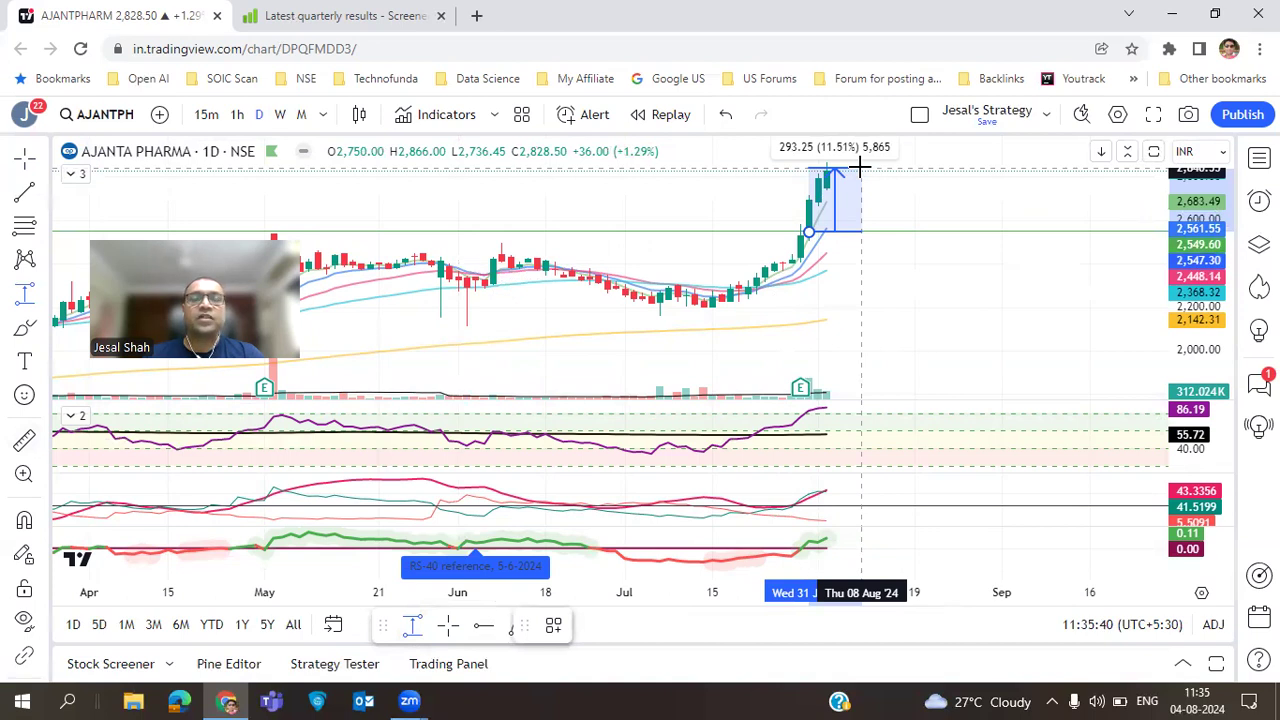
click(860, 168)
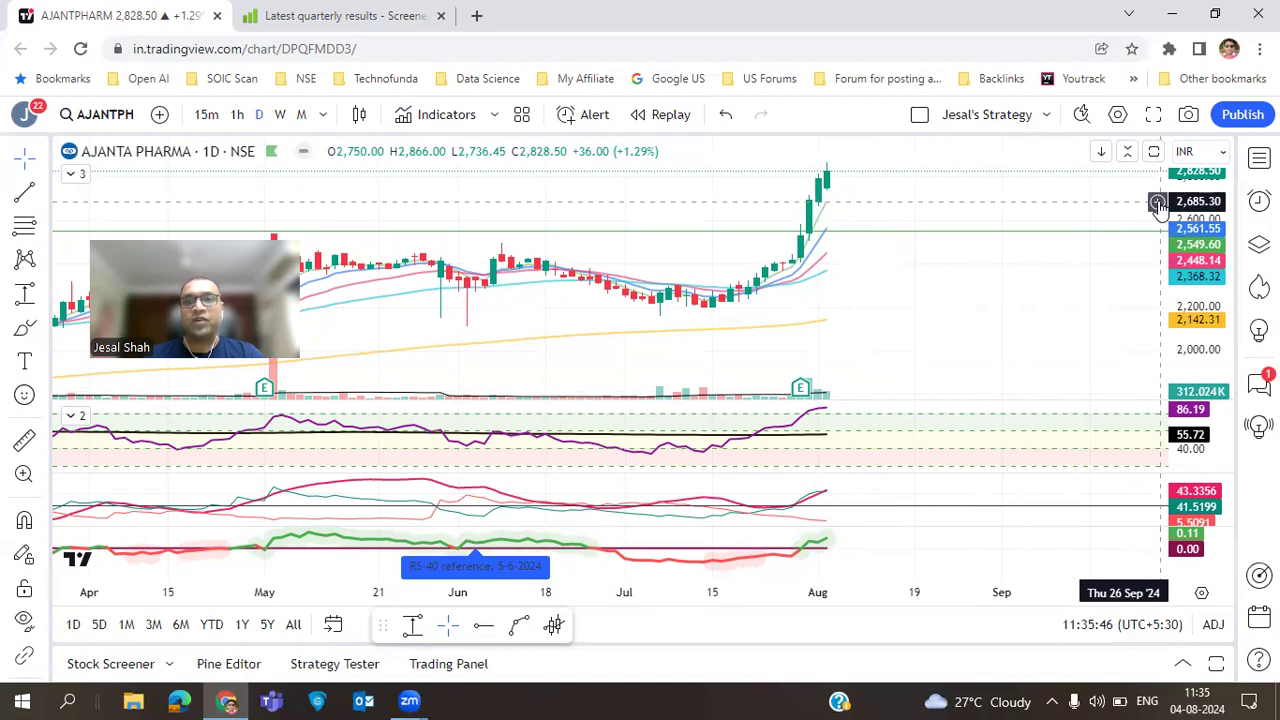
- Add a price alert on AJANTPHARM at 2,681.00 and maximize the price pane
click(1157, 202)
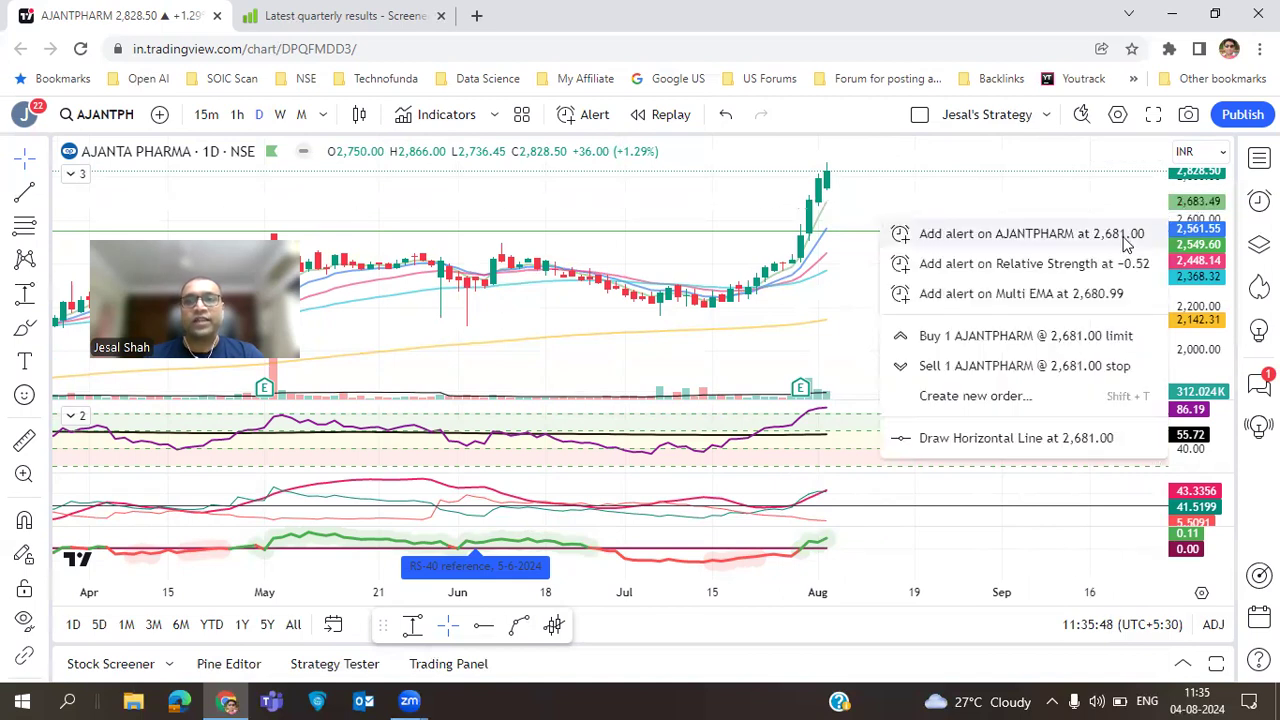
click(983, 306)
double_click(983, 309)
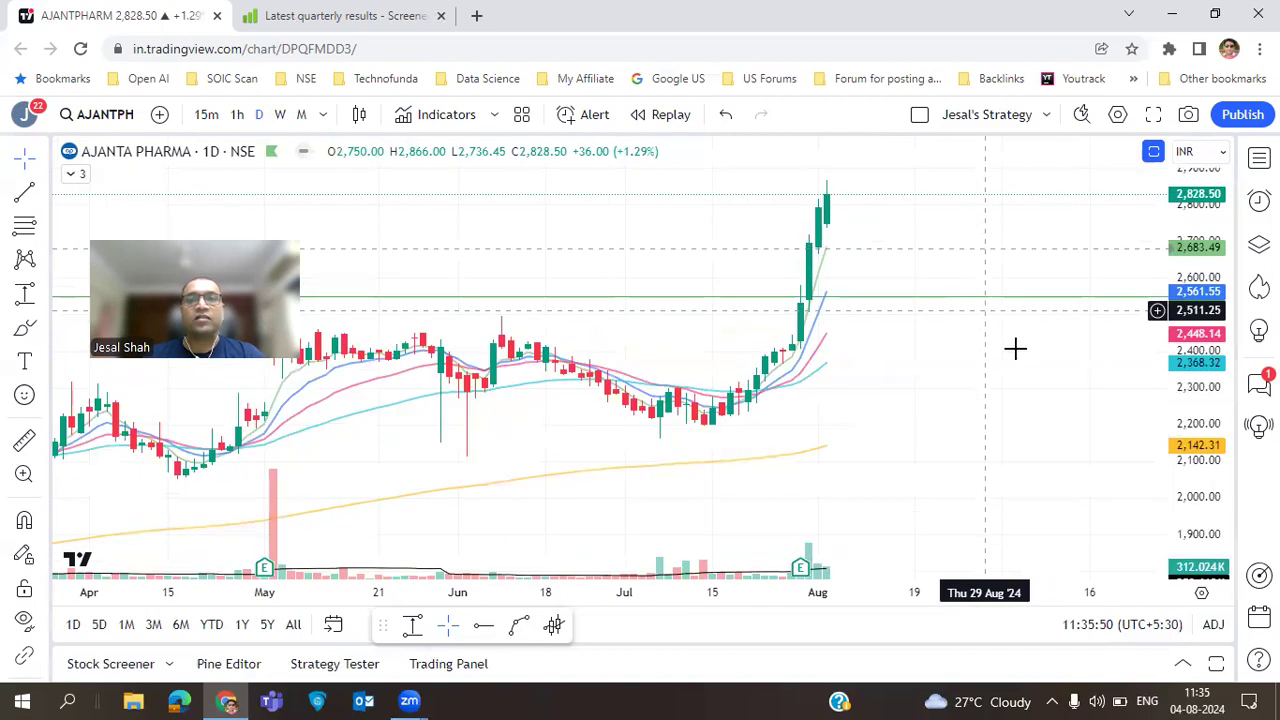
- Restore the lower panes to review the expanded indicator legends, and maximize the AJANTPHARM price pane again
double_click(897, 277)
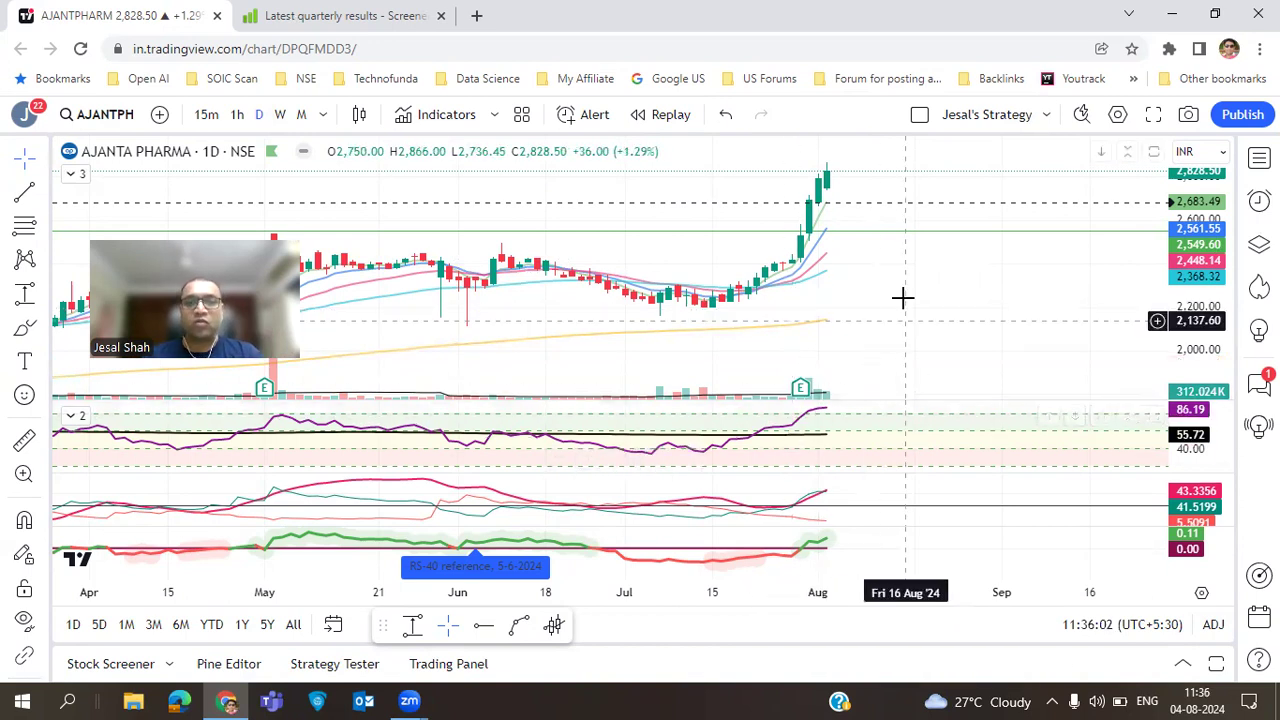
click(75, 173)
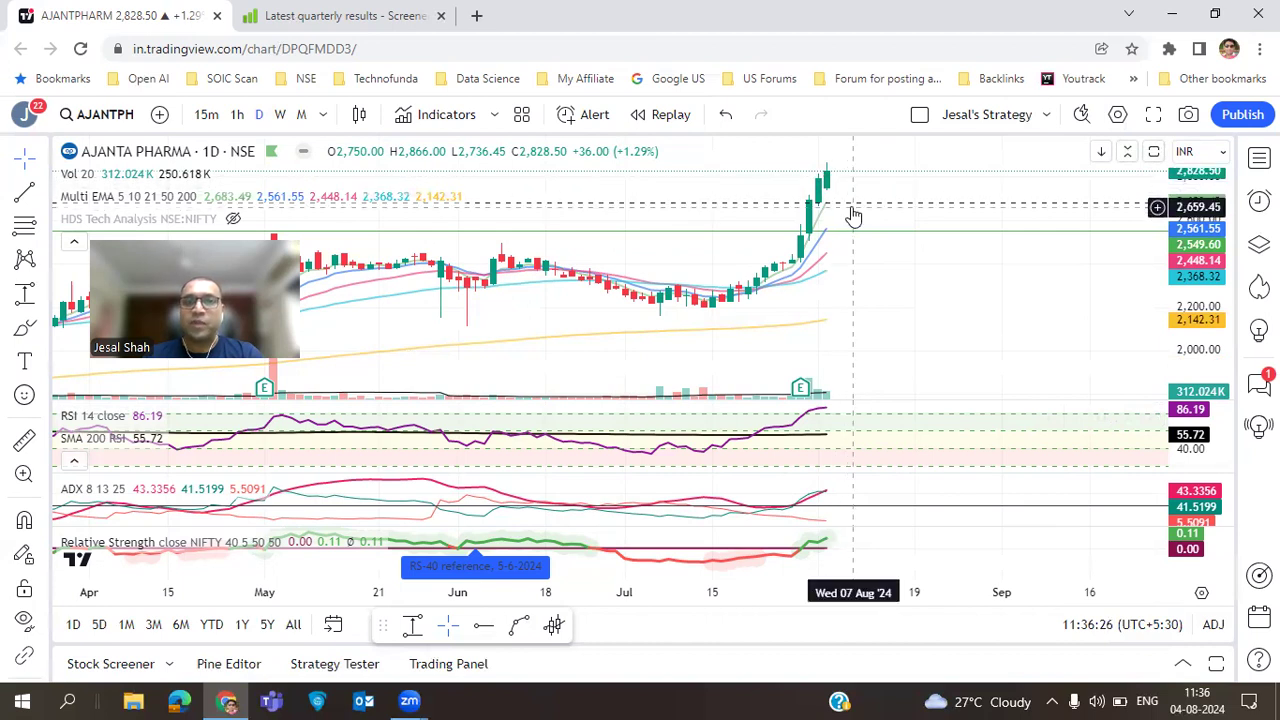
double_click(897, 300)
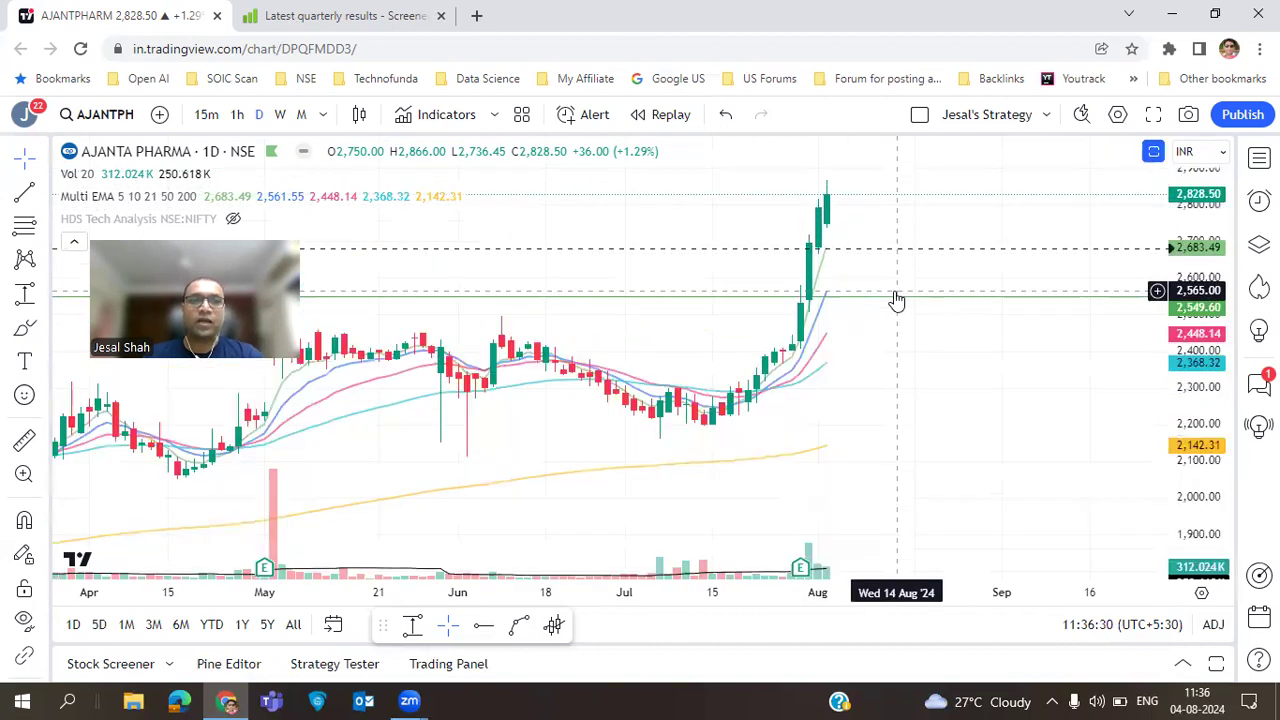
- Load the CDSL chart on the weekly timeframe and examine its price history back to 2021
text(CDSL)
key(Return)
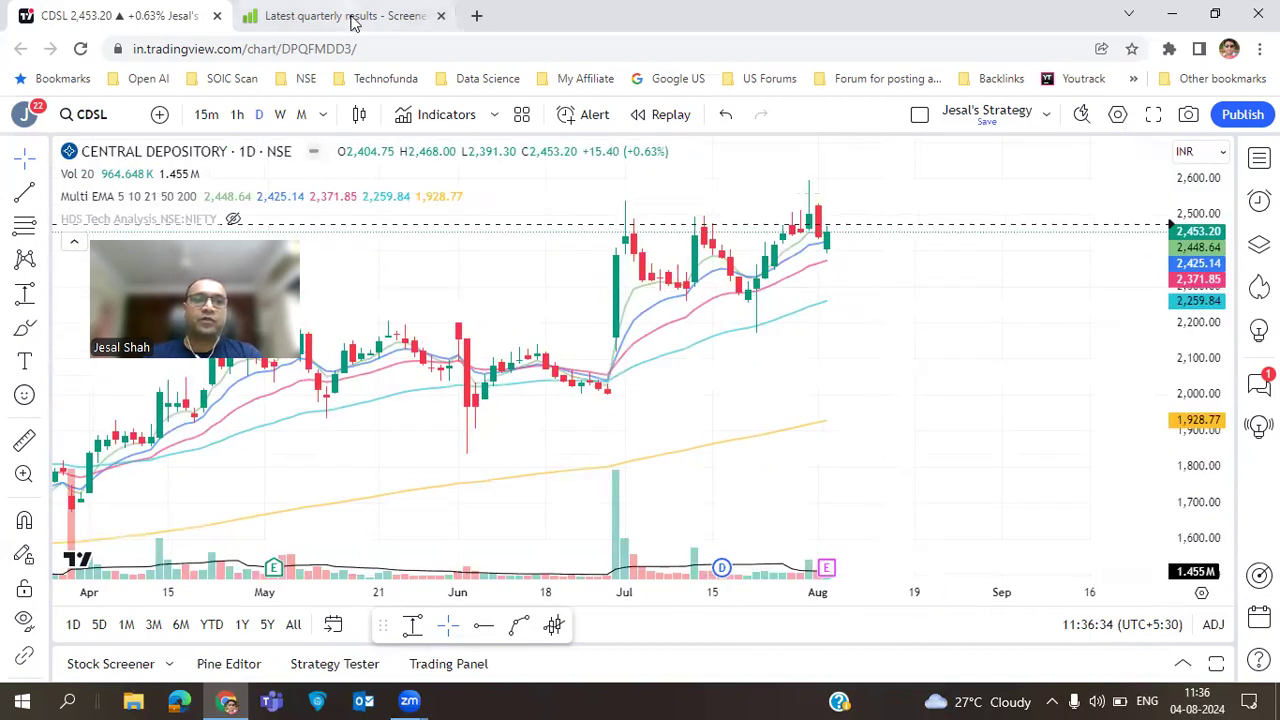
click(281, 115)
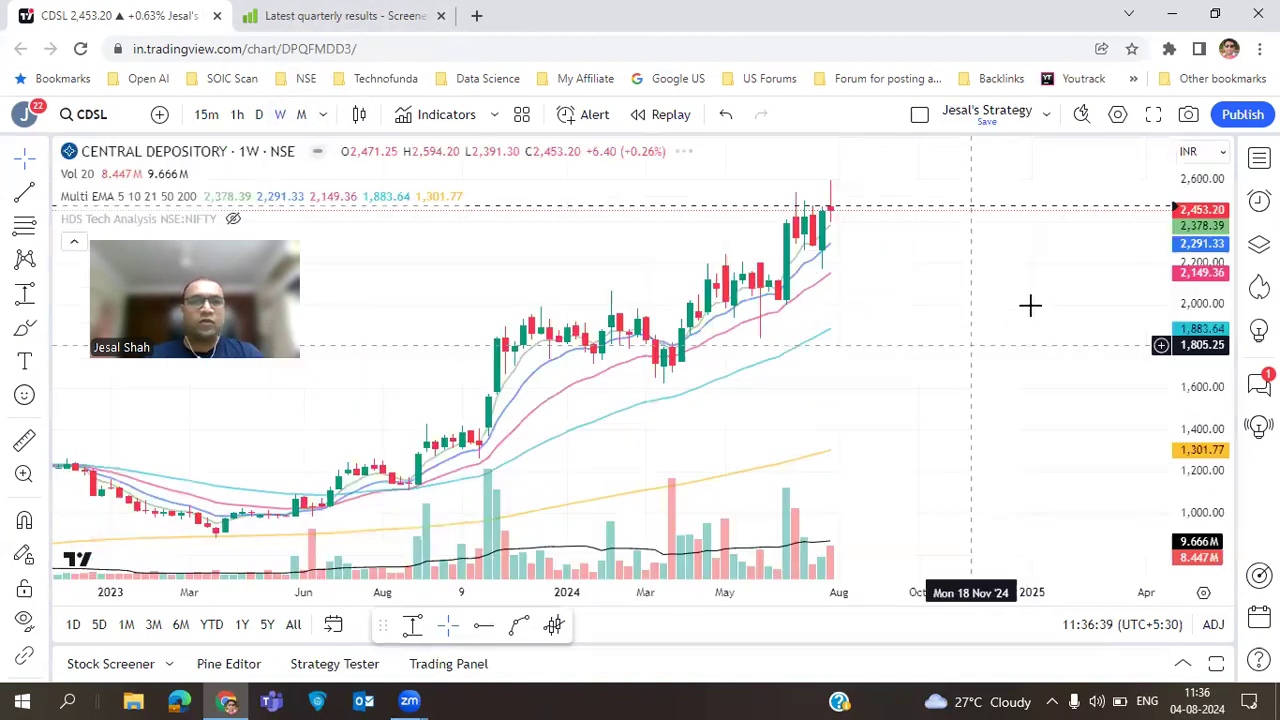
scroll(1030, 312, down, 2)
scroll(1030, 312, down, 3)
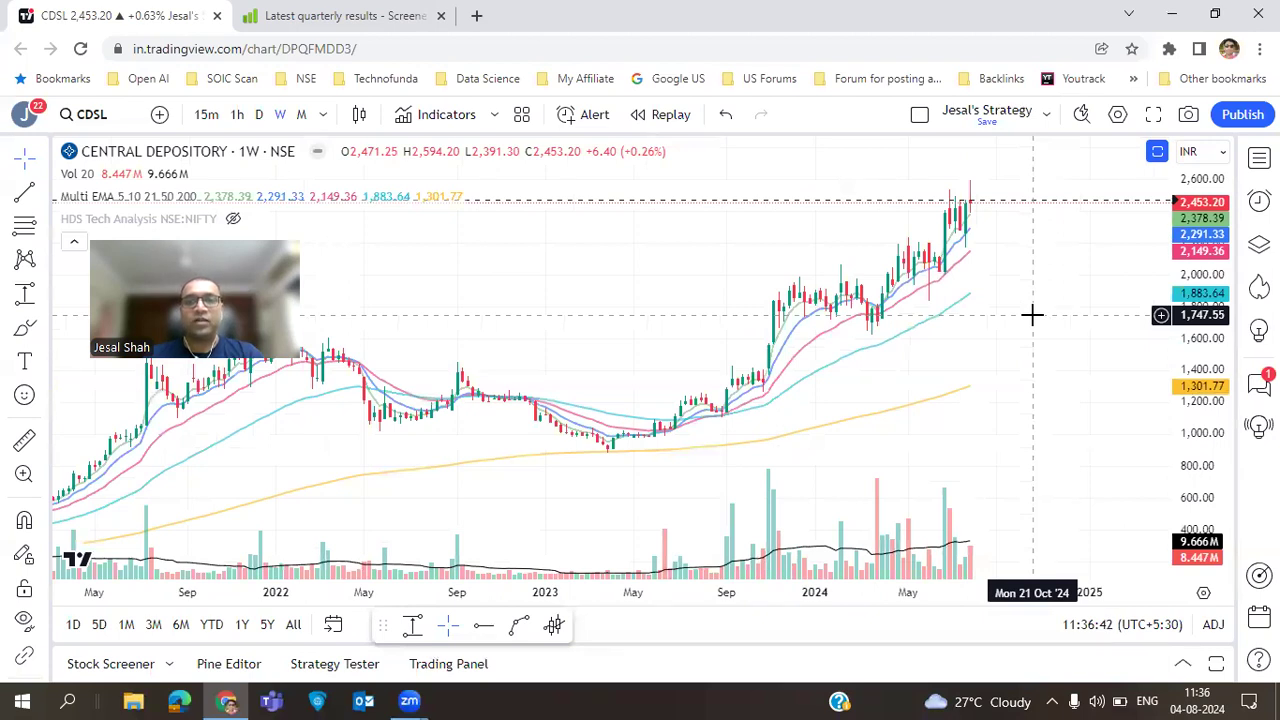
- Switch to Screener and search the latest quarterly results for cdsl
click(352, 20)
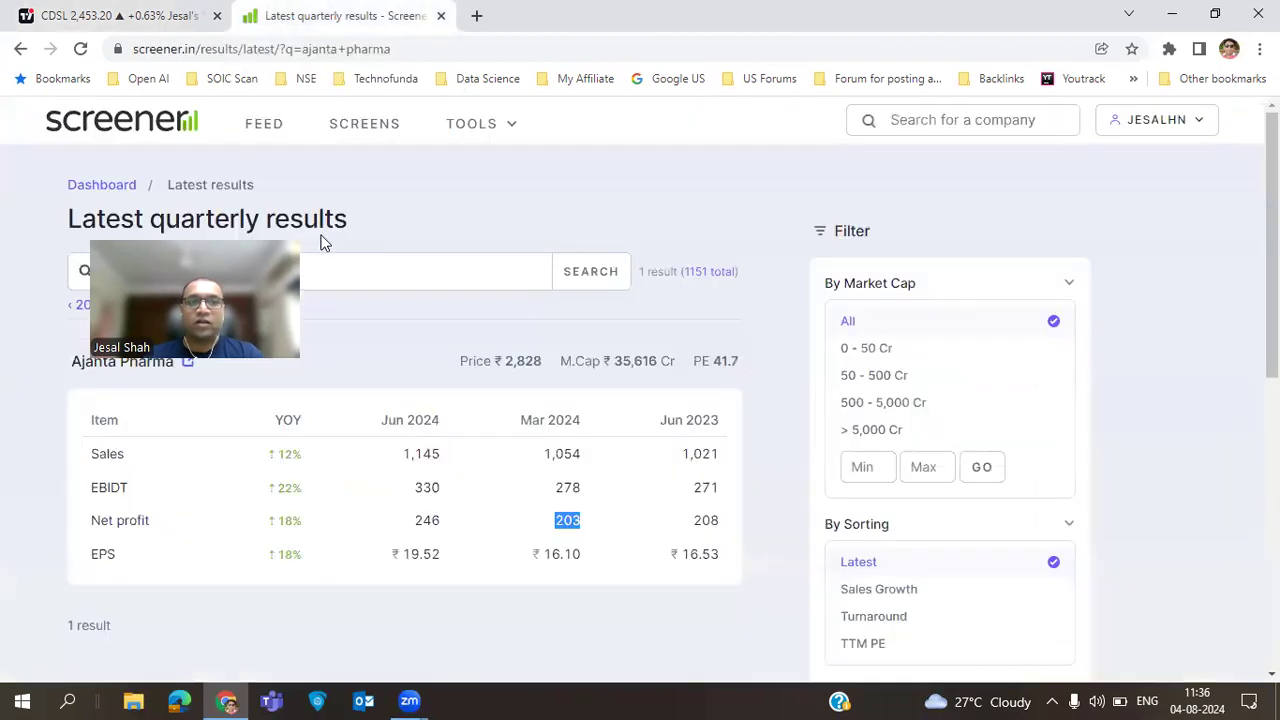
drag(323, 262, 23, 238)
text(cdsl)
key(Return)
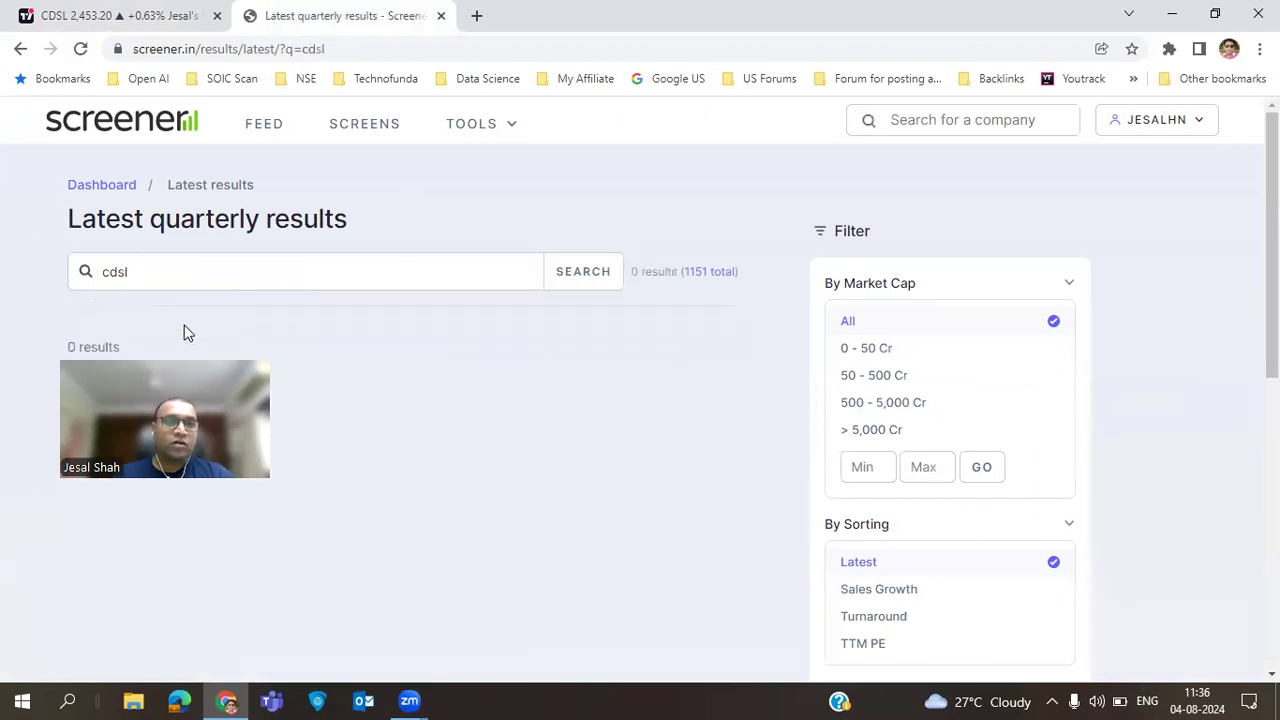
- Open the cdsl company page through the company search and copy the company name from its heading
click(943, 119)
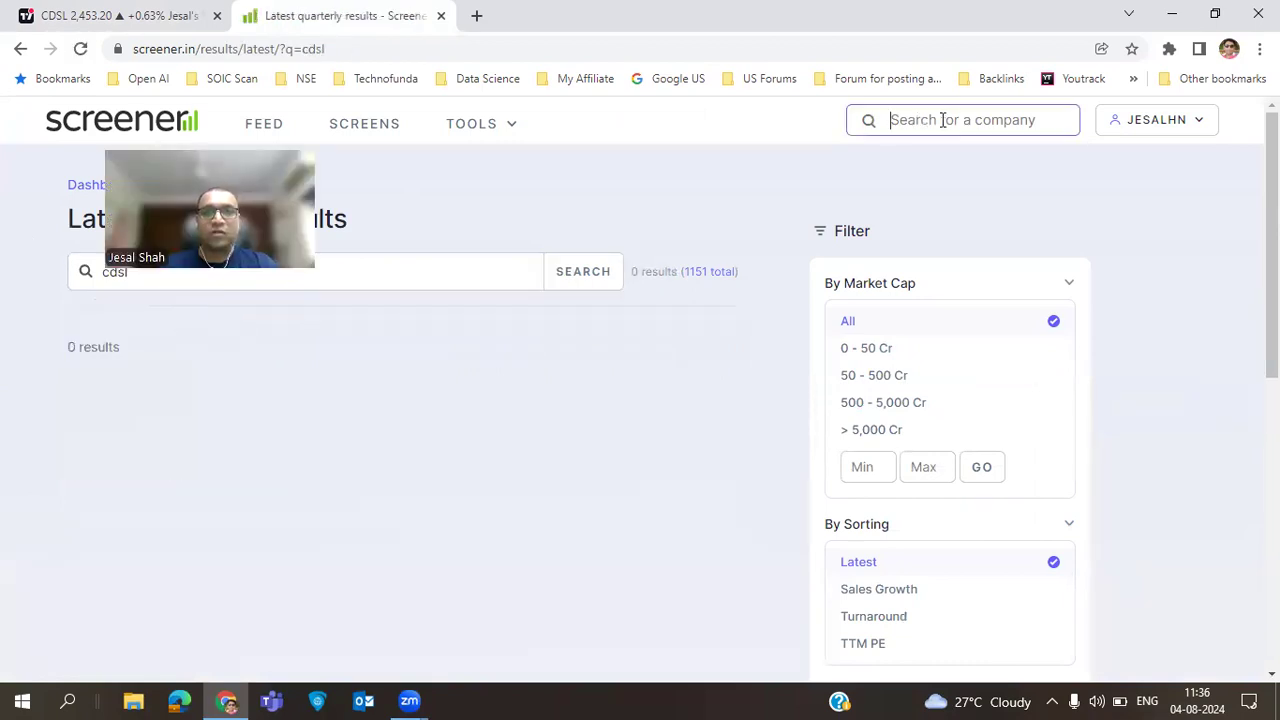
text(cdsl)
key(Return)
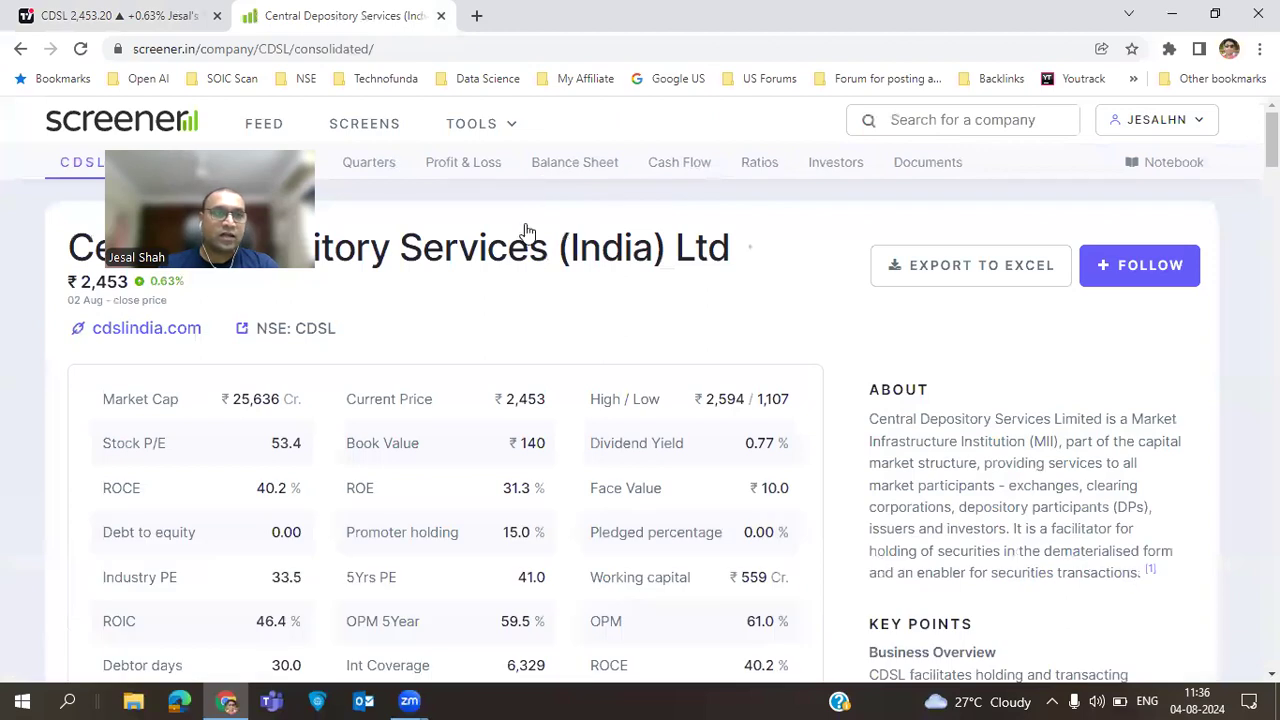
drag(733, 250, 95, 250)
key(ctrl+c)
- Return to the latest quarterly results and search them for the copied name, entral Depository Services (India) Ltd
click(276, 136)
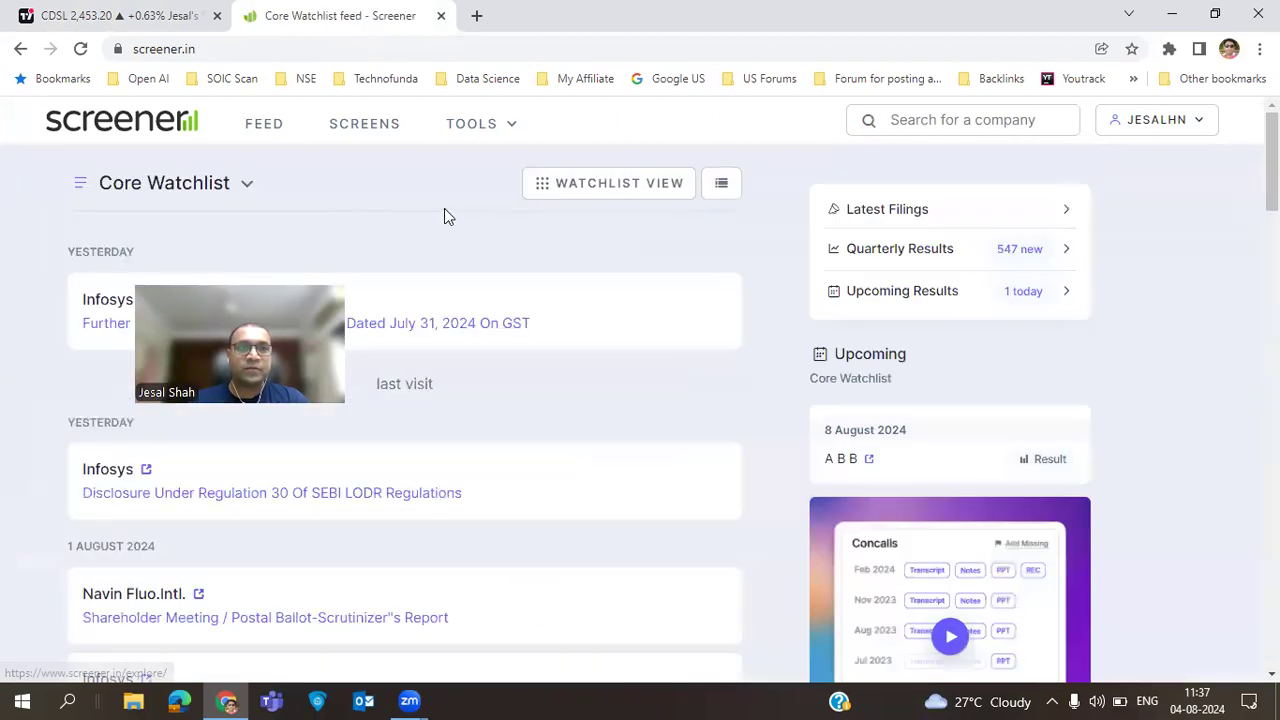
key(alt+Left)
click(246, 262)
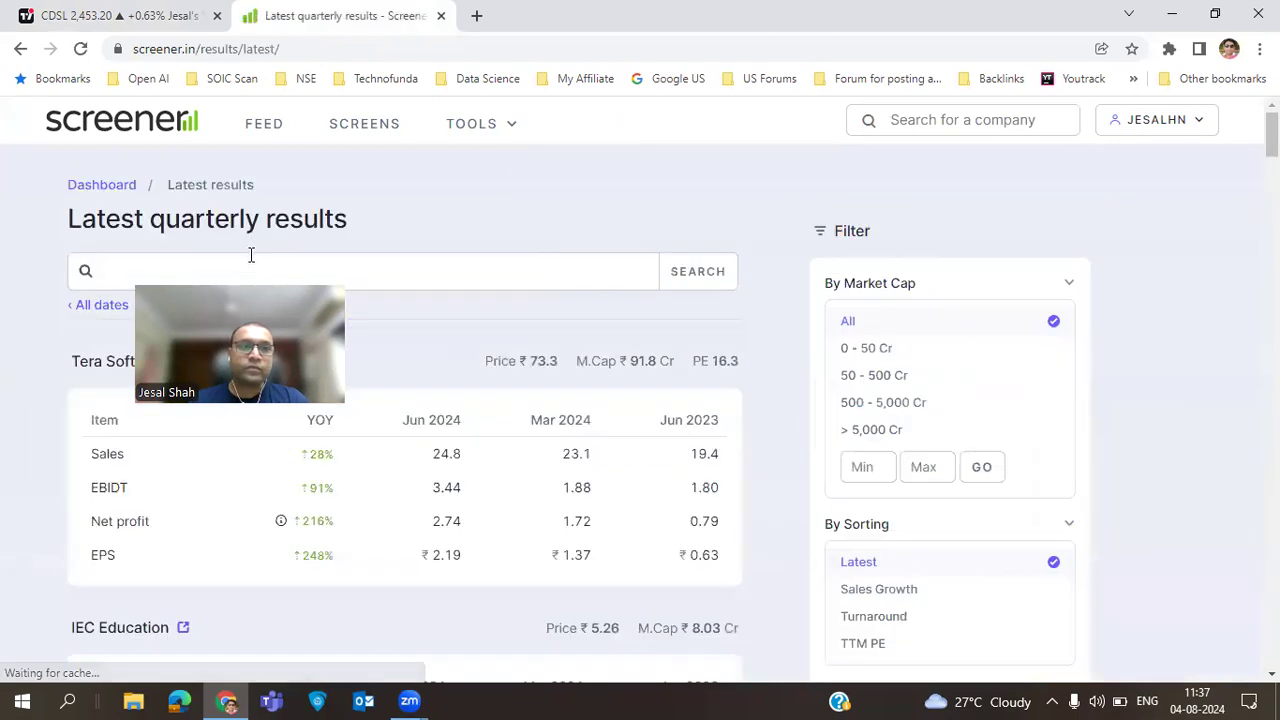
key(ctrl+v)
click(690, 272)
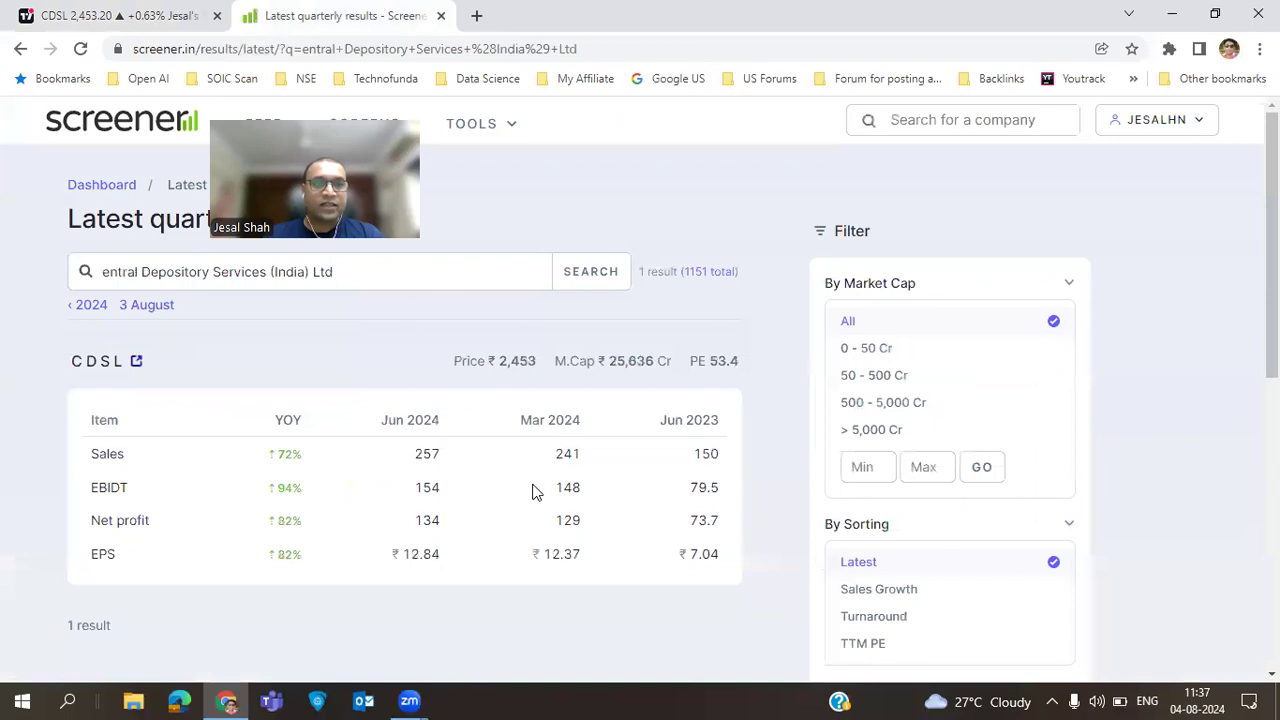
- Examine CDSL's June 2024 sales and net profit growth against the March 2024 and June 2023 quarters
drag(720, 456, 277, 451)
scroll(575, 510, down, 2)
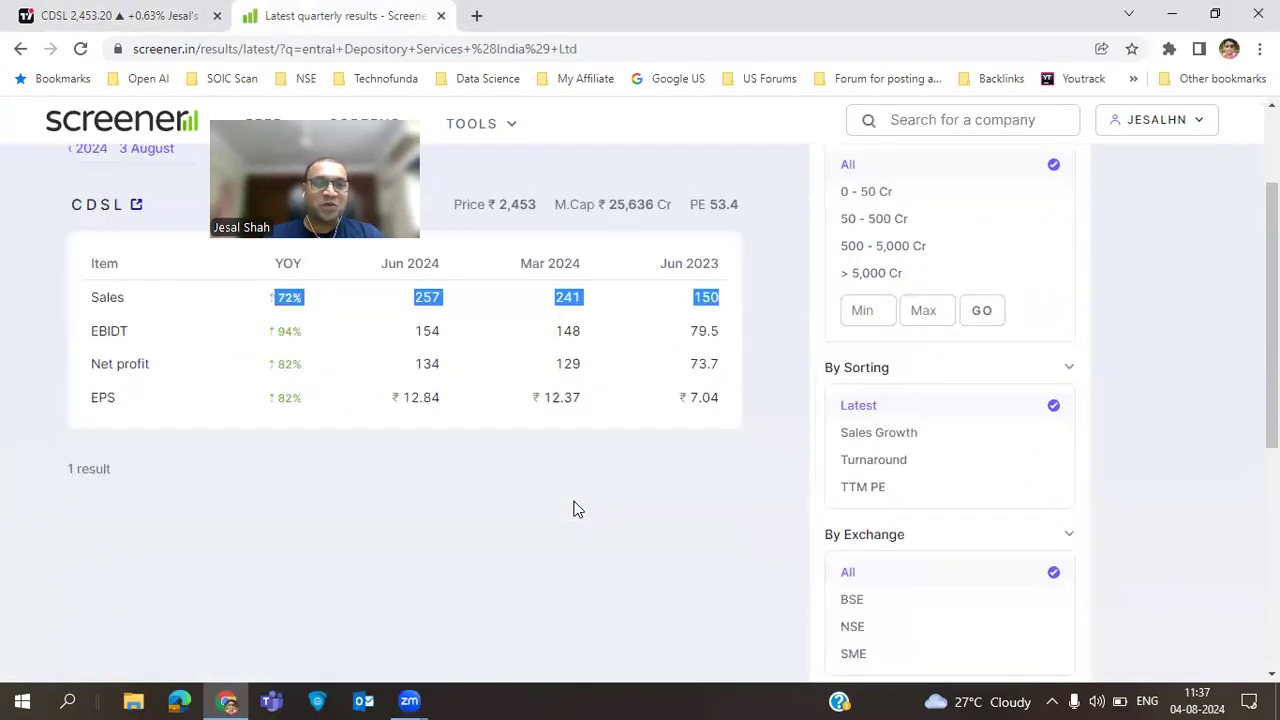
drag(726, 367, 309, 374)
triple_click(309, 375)
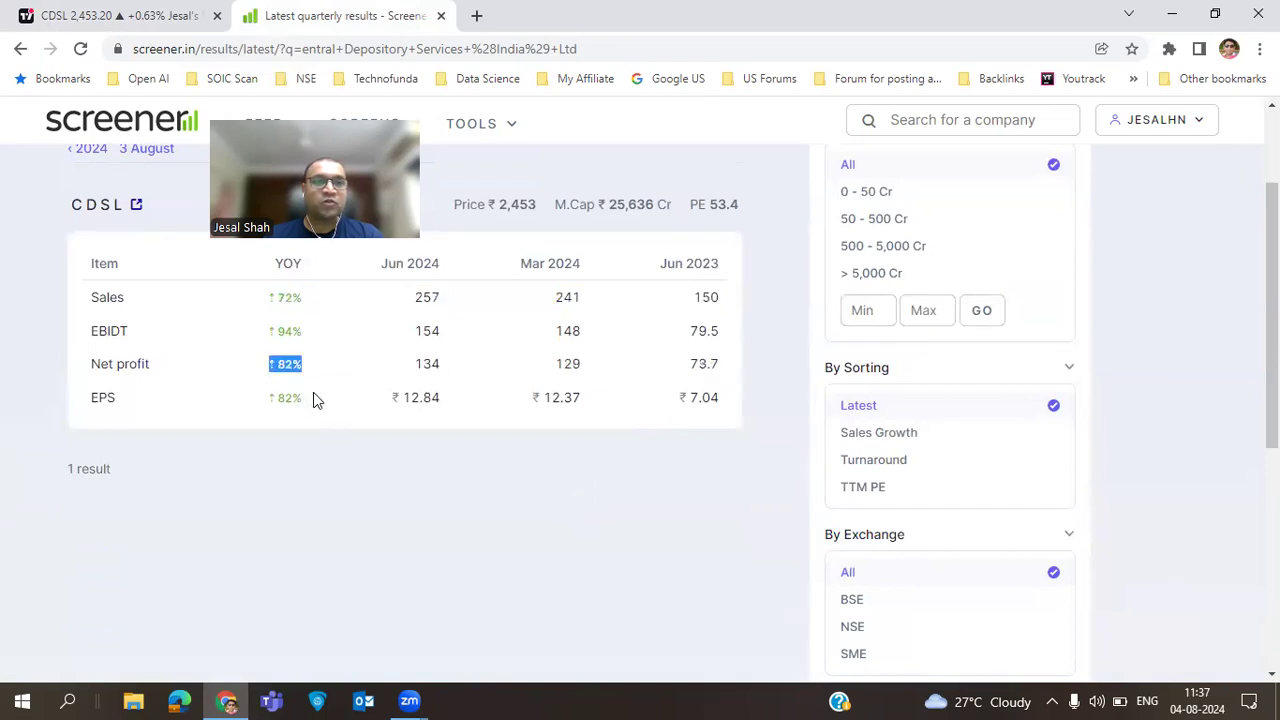
- Switch to TradingView and examine CDSL's long-term weekly trend, restoring the indicator panes below the price
click(115, 15)
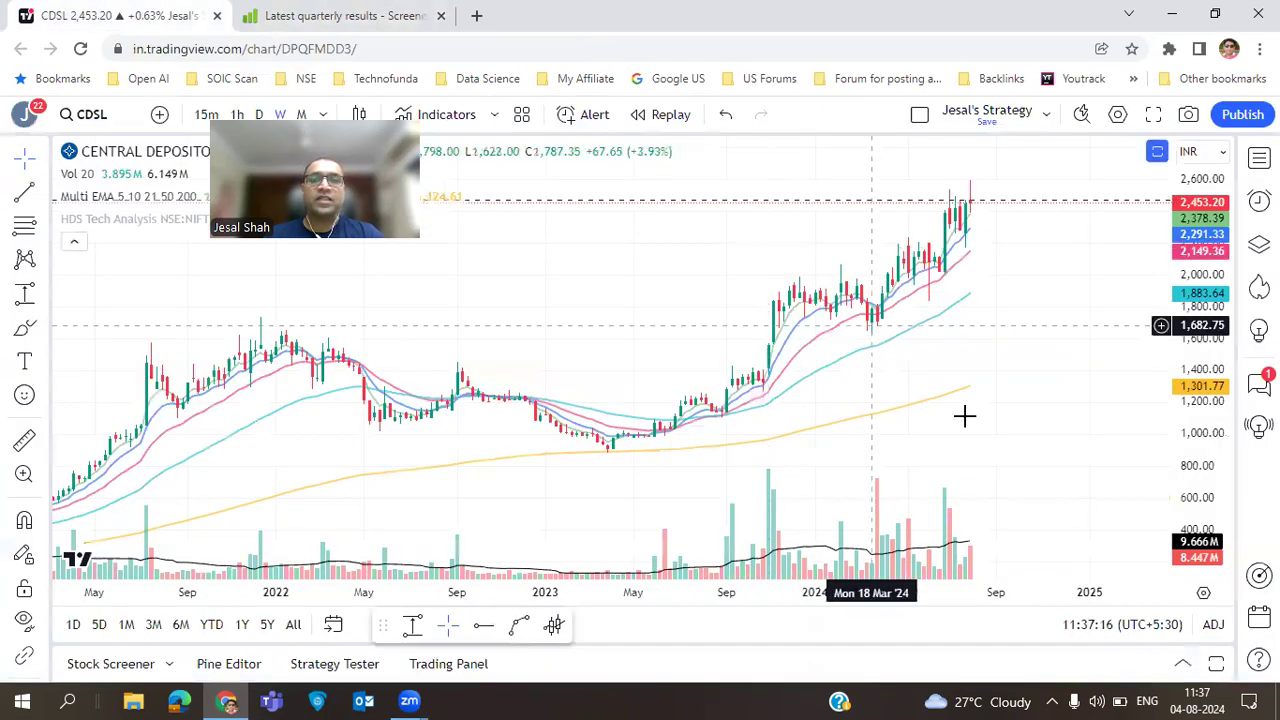
scroll(857, 408, up, 2)
scroll(480, 432, down, 1)
scroll(623, 457, down, 2)
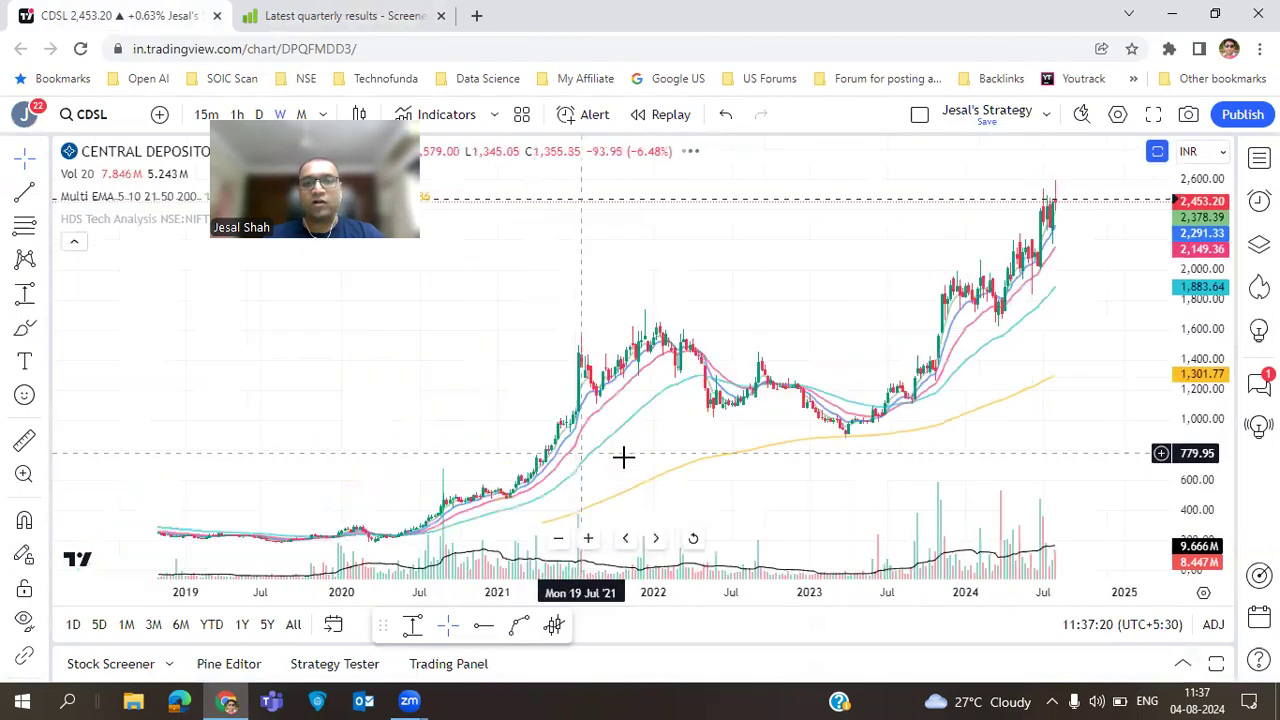
scroll(874, 412, up, 3)
scroll(874, 412, up, 2)
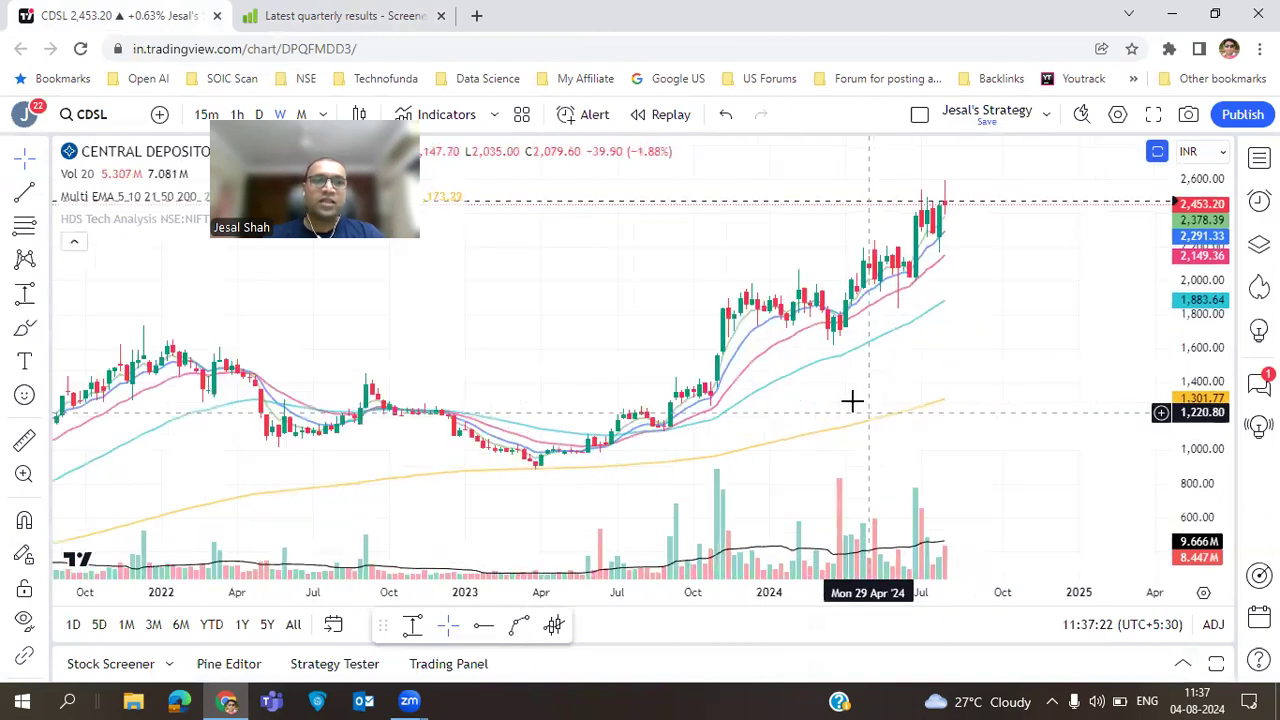
double_click(1008, 320)
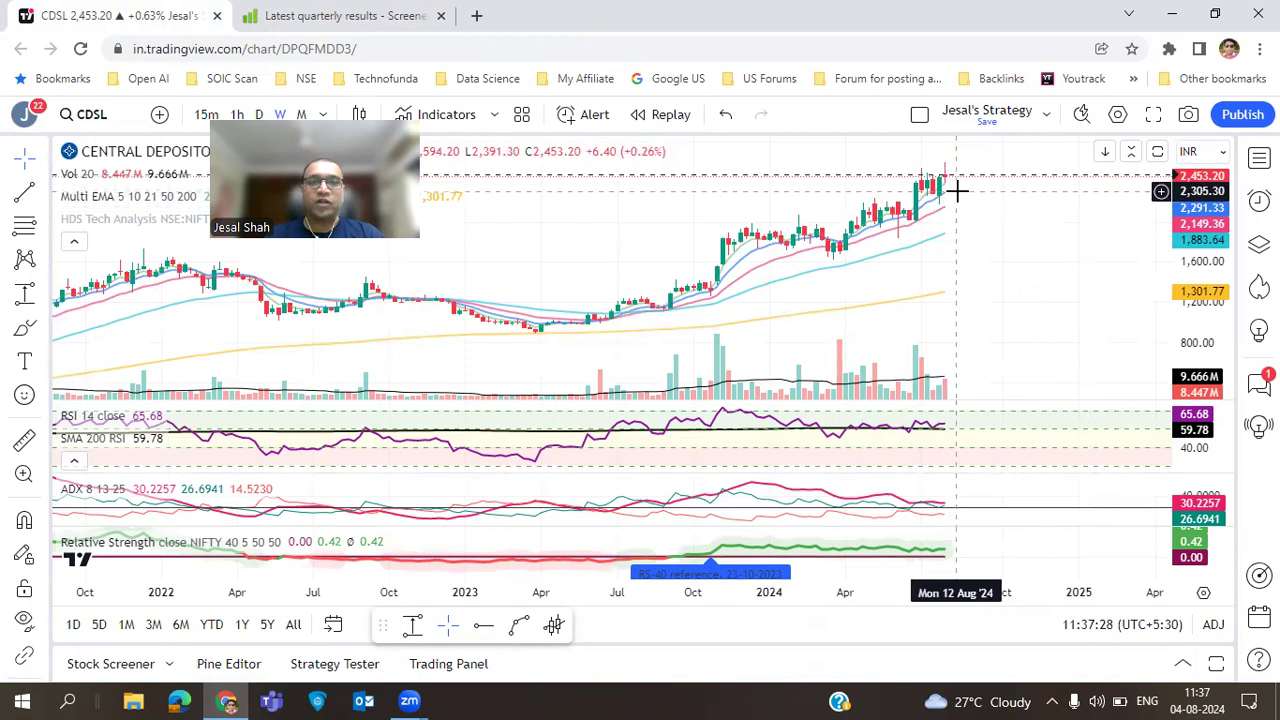
- Add a price alert on CDSL just below the latest weekly candles and maximize the price pane
click(1160, 197)
click(1085, 228)
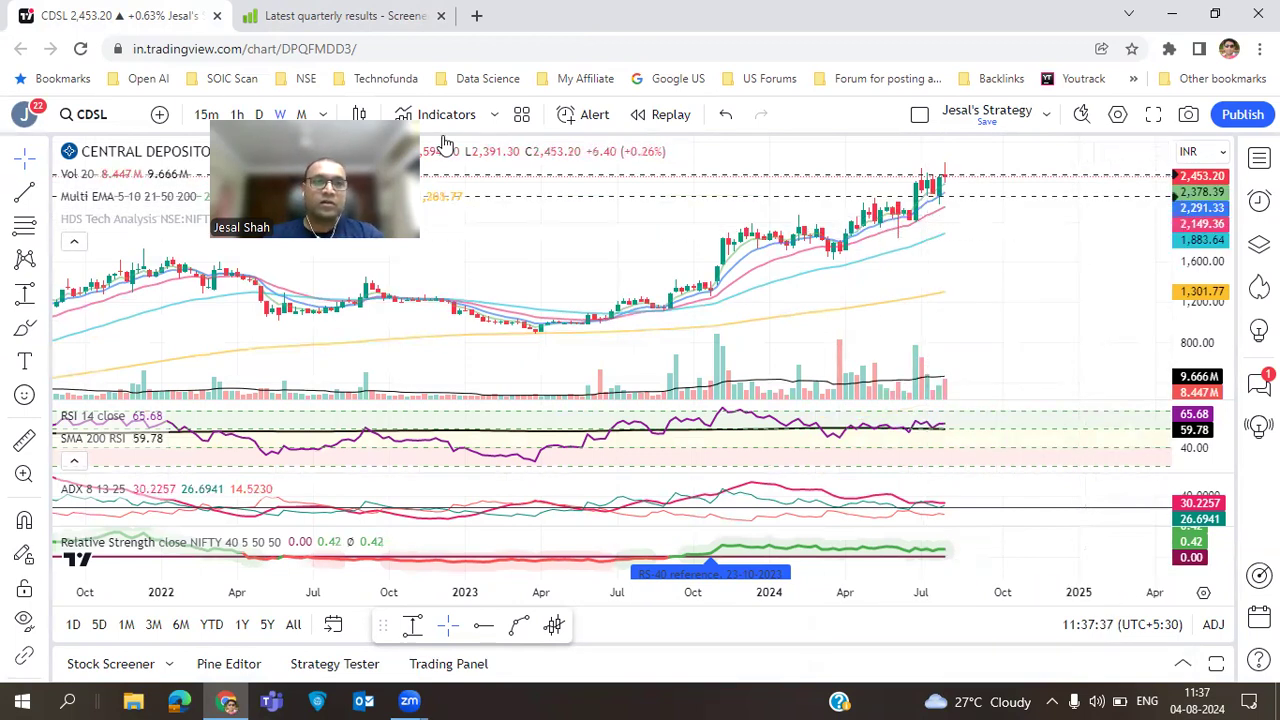
double_click(1014, 271)
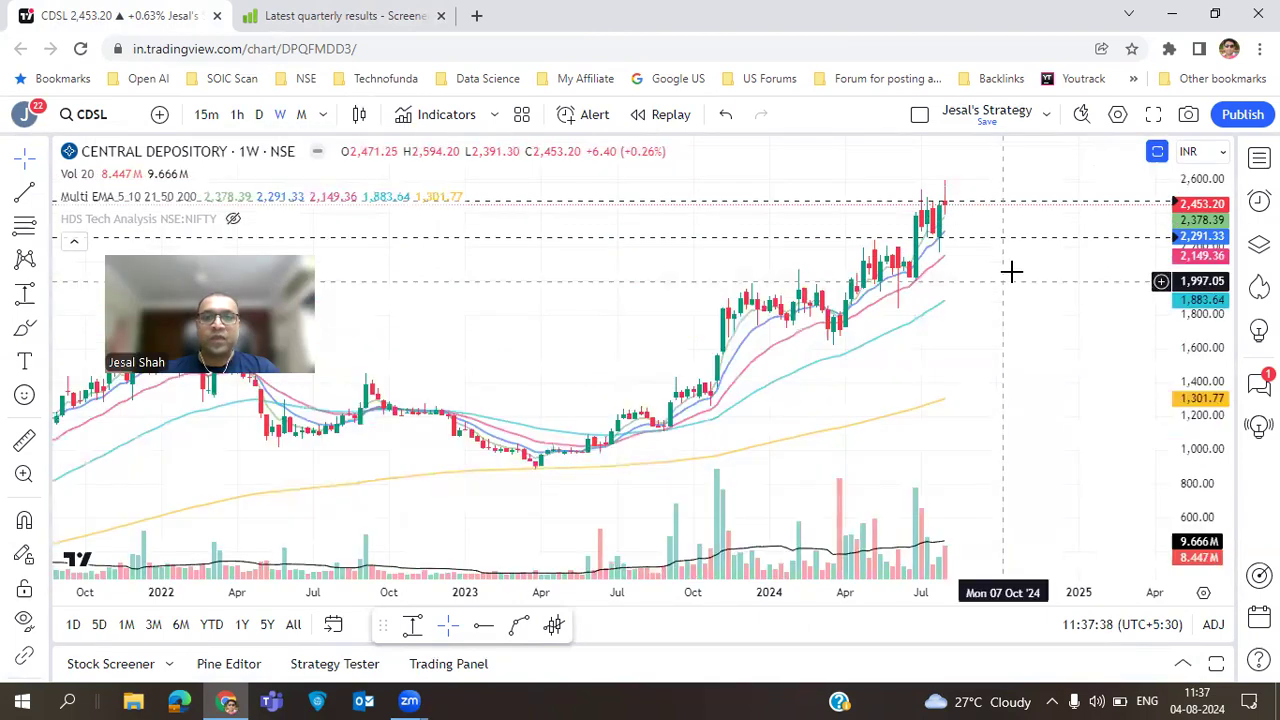
- Advance to the CAMS weekly chart and draw a horizontal line at its late-2021 peak, about 4,054
key(space)
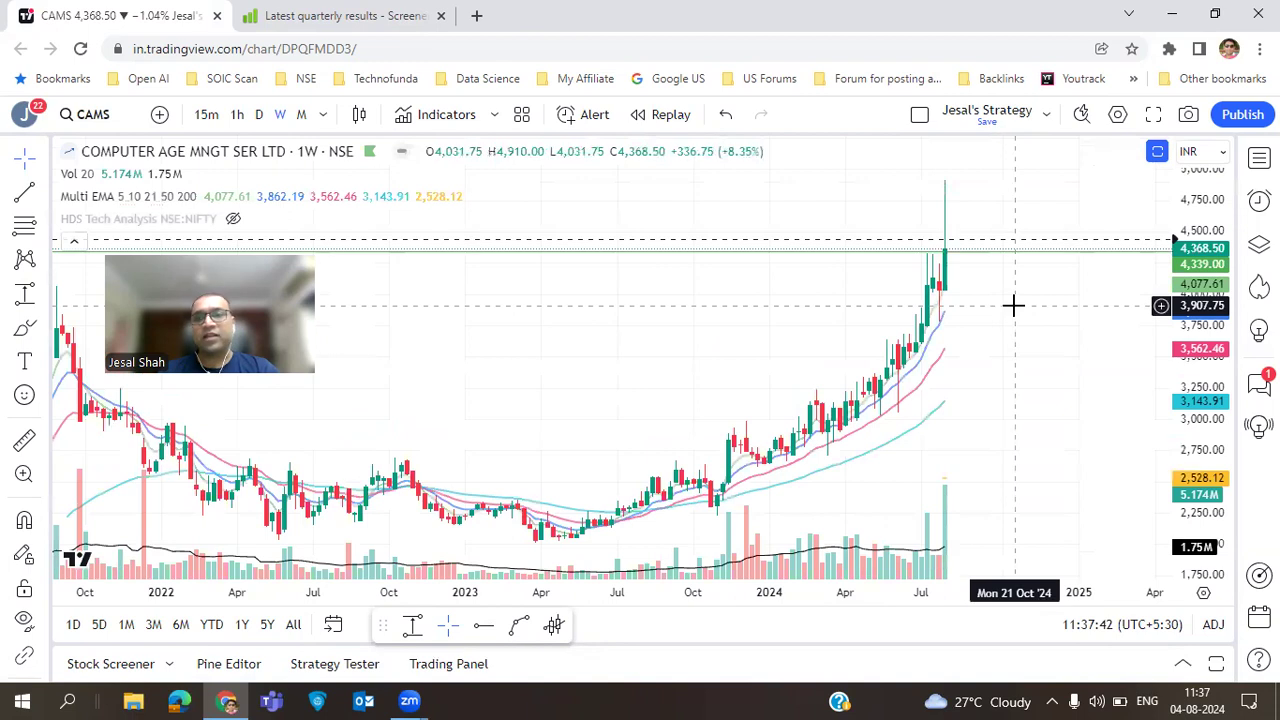
scroll(943, 423, down, 3)
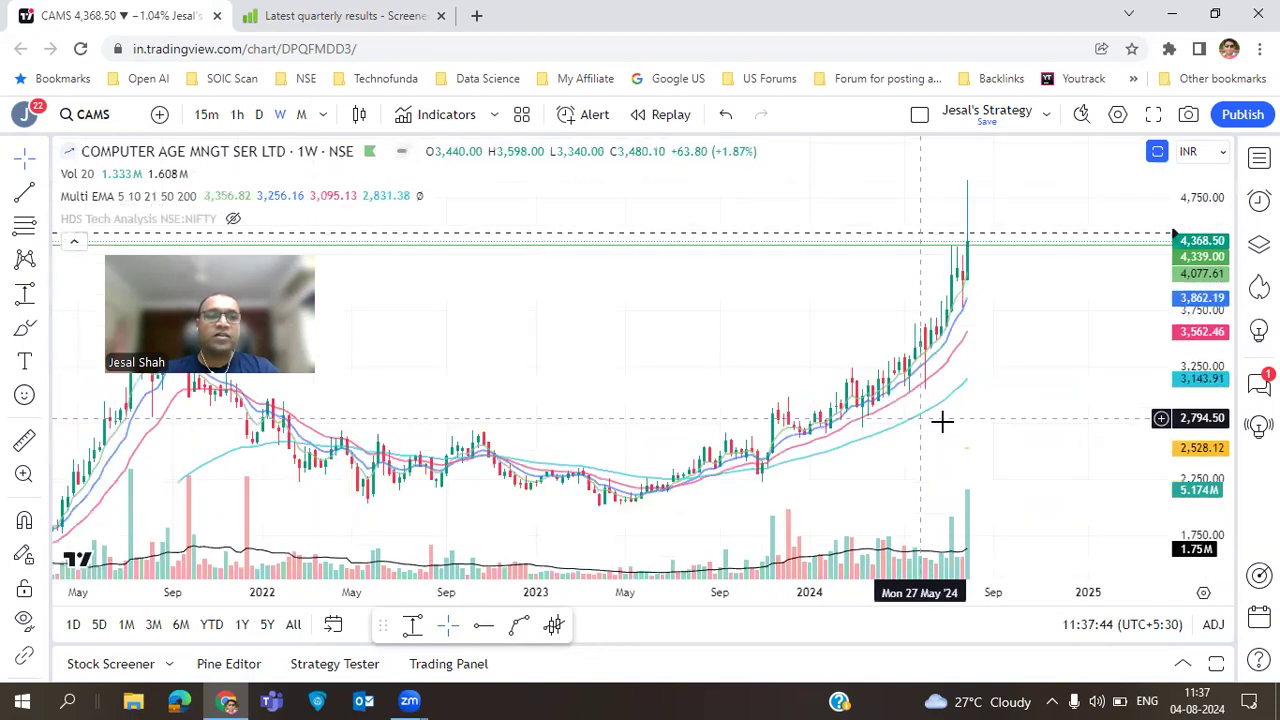
scroll(943, 423, up, 3)
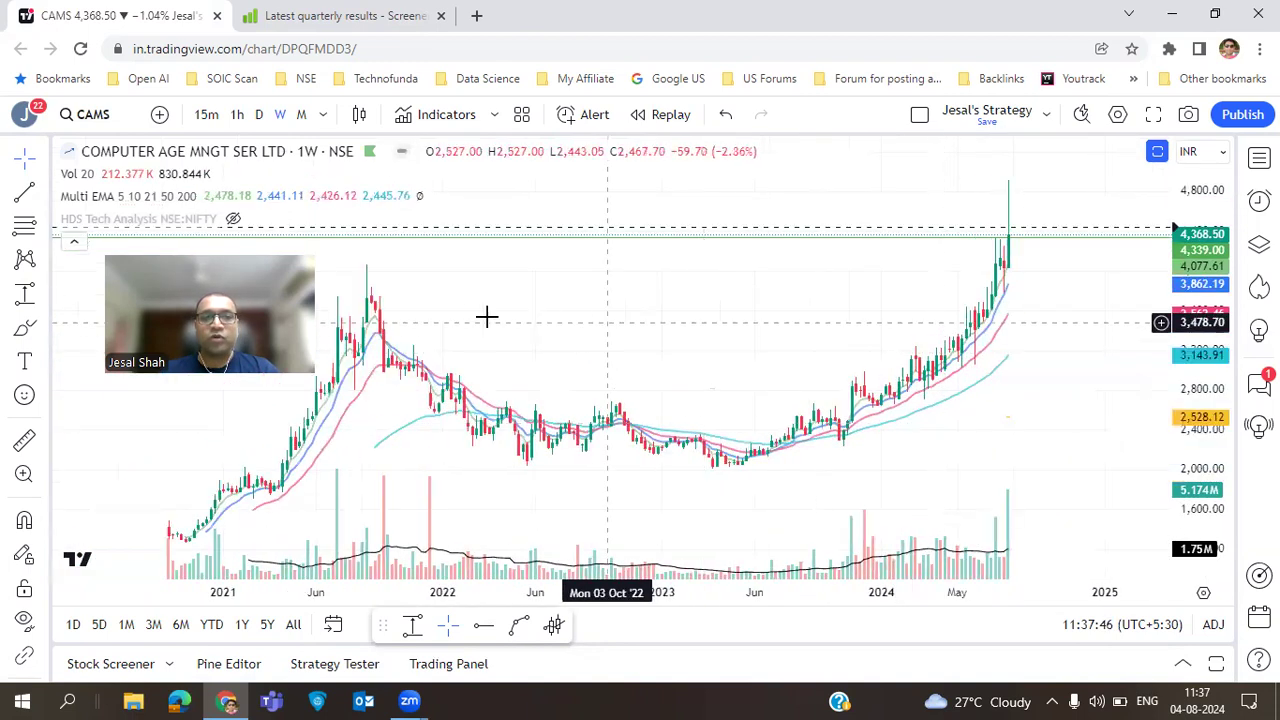
click(370, 268)
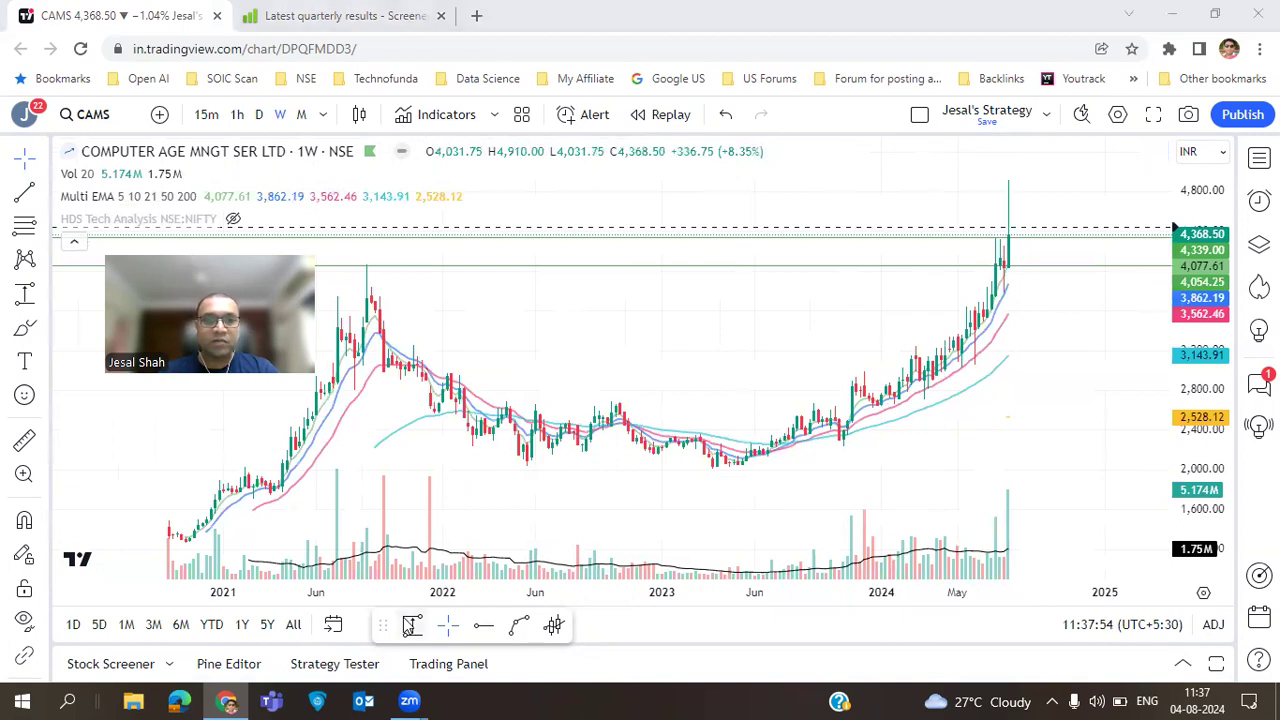
- Measure the CAMS price decline from the 2021 peak line down to the 2023 lows with the price range tool
shift+click(704, 266)
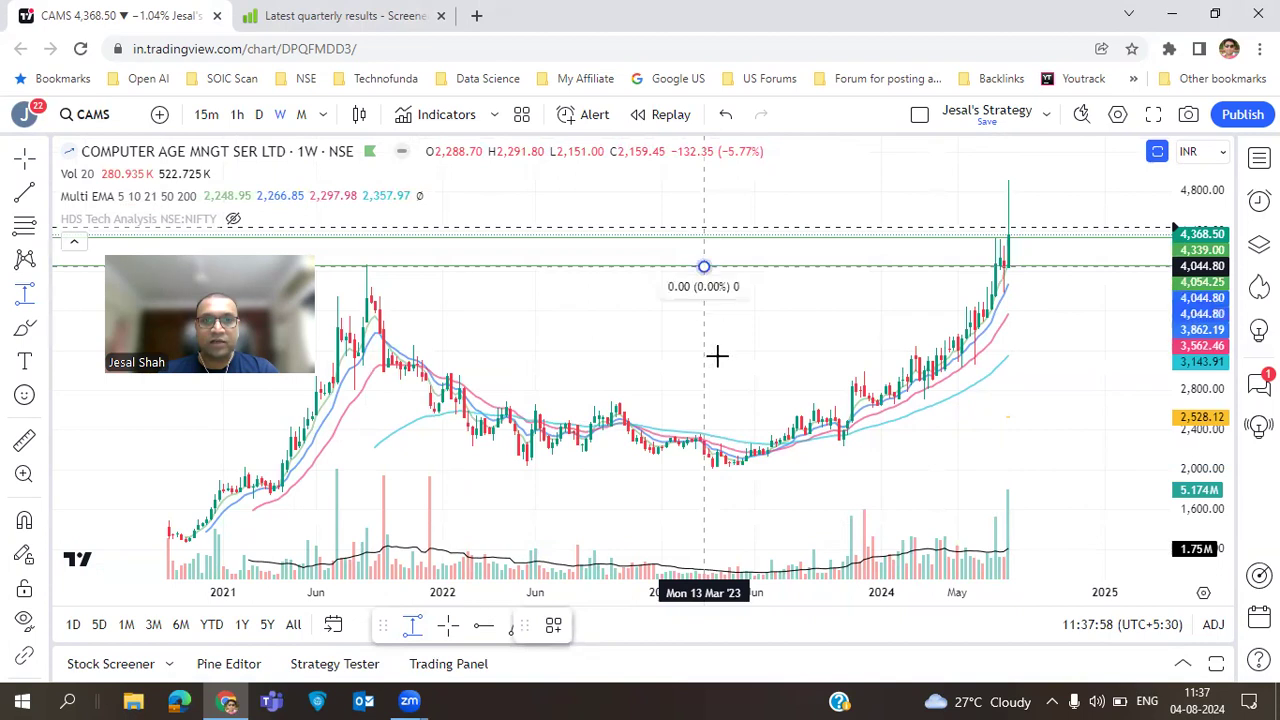
click(740, 440)
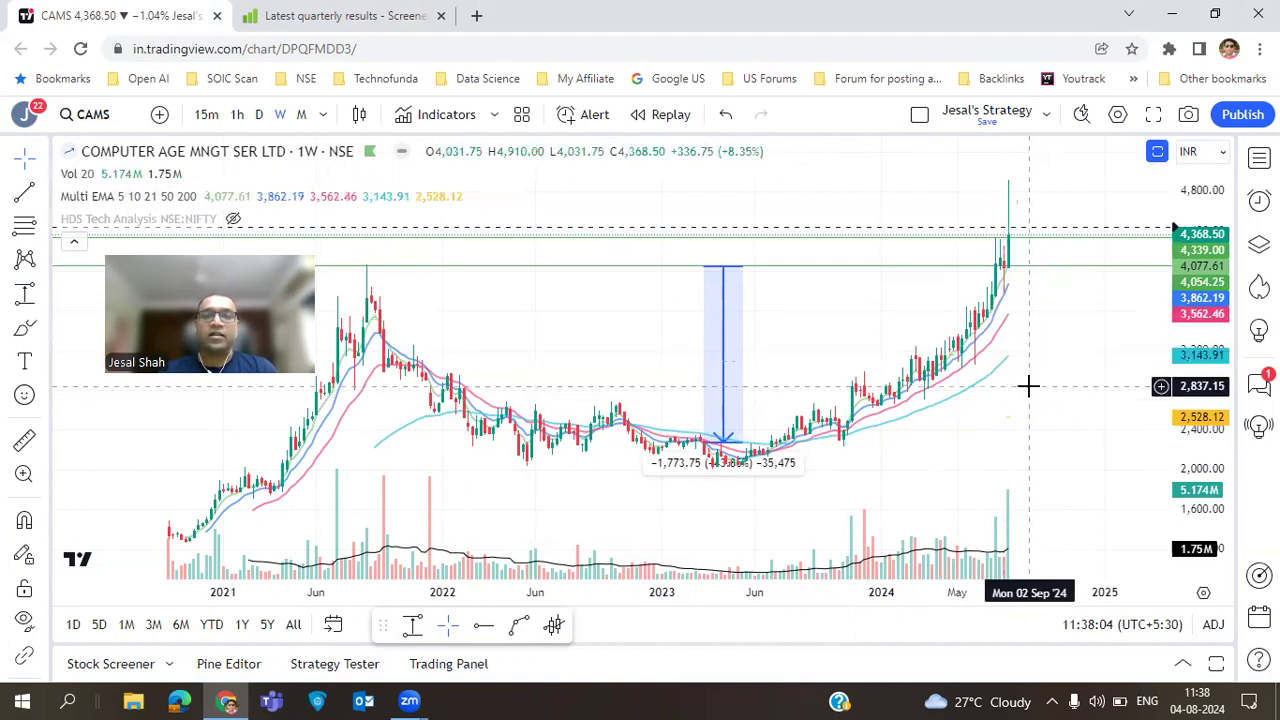
scroll(1028, 383, up, 3)
scroll(1024, 395, down, 2)
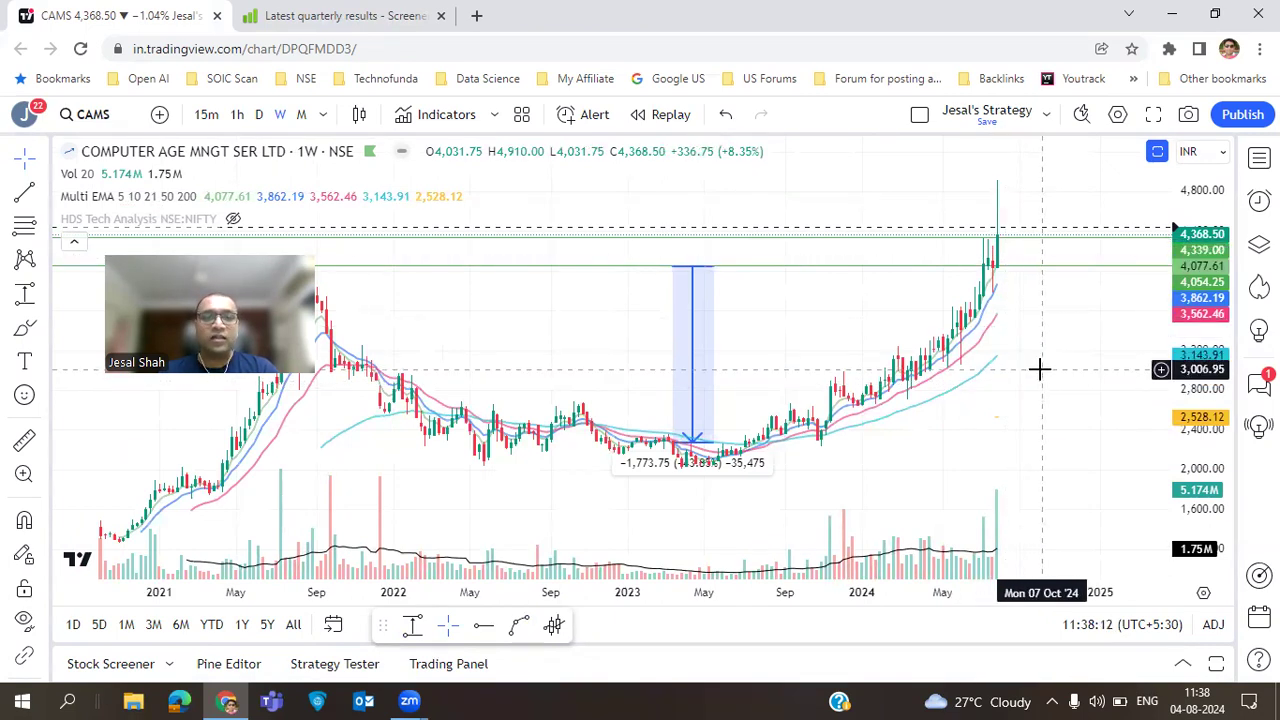
- Advance to the ELECTCAST chart in the watchlist
key(space)
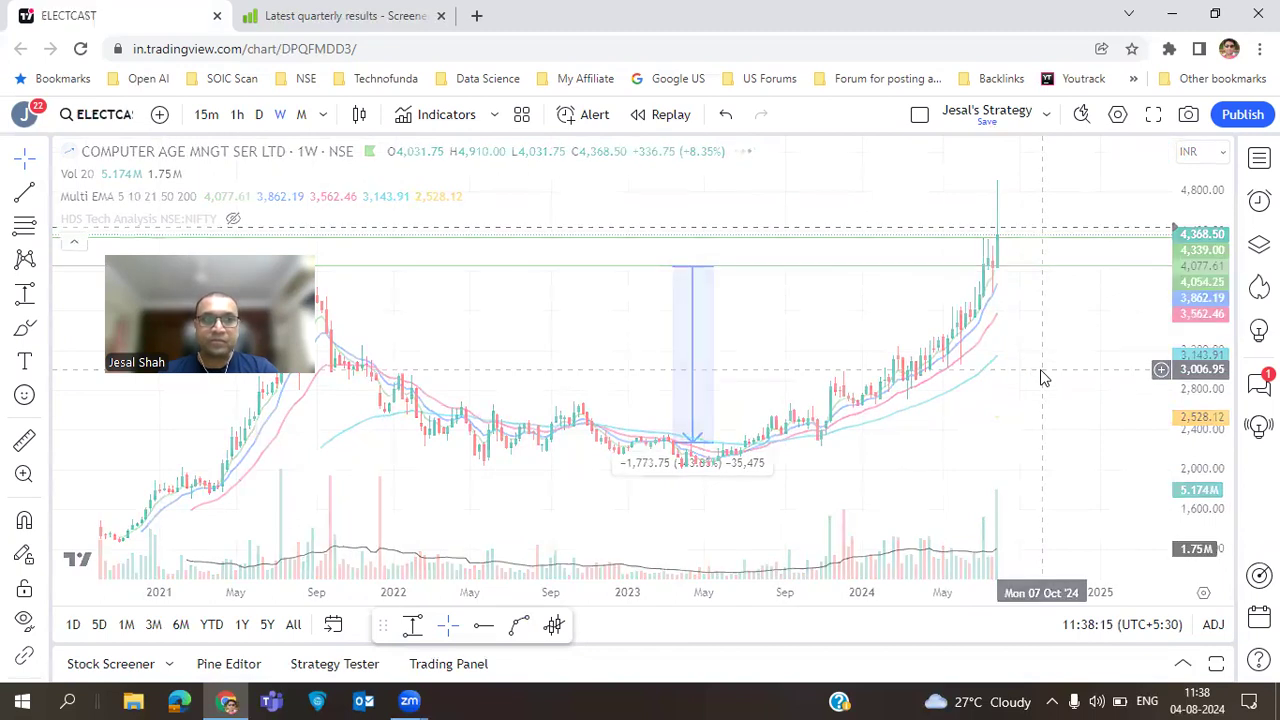